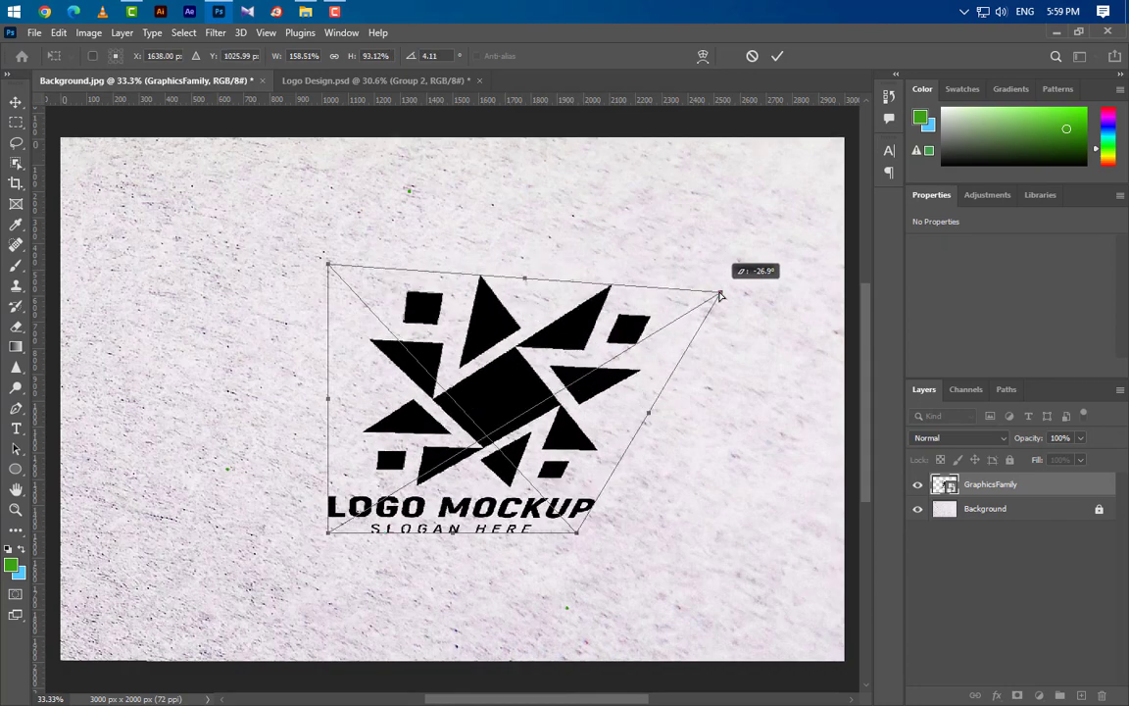
# - Distort the logo by moving its remaining three corners onto the green marks on the background, and commit the transform
pyautogui.moveTo(329, 263); pyautogui.dragTo(409, 192)
pyautogui.moveTo(328, 536); pyautogui.dragTo(229, 467)
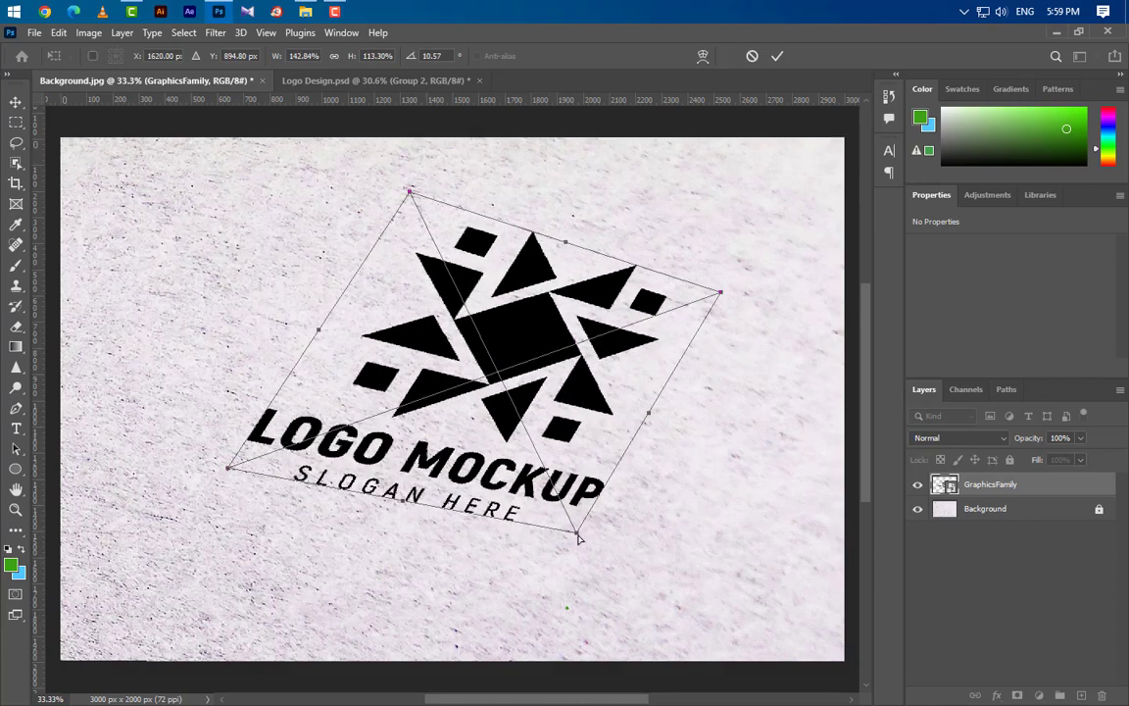
pyautogui.moveTo(576, 532); pyautogui.dragTo(566, 607)
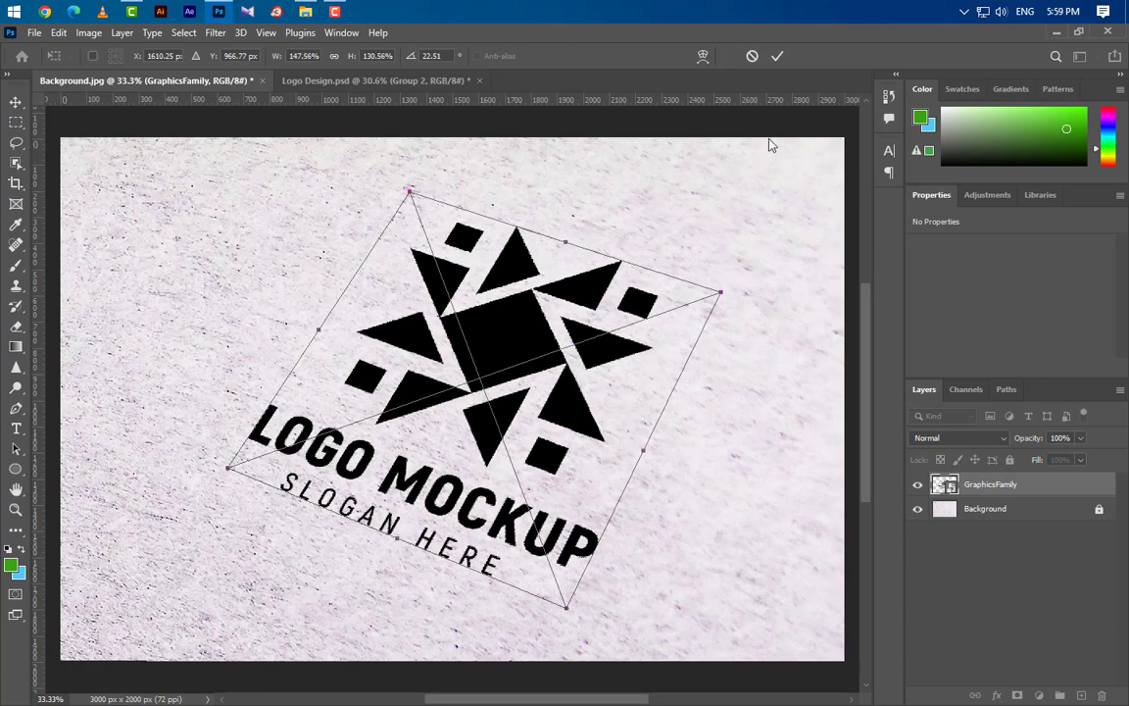
pyautogui.click(777, 57)
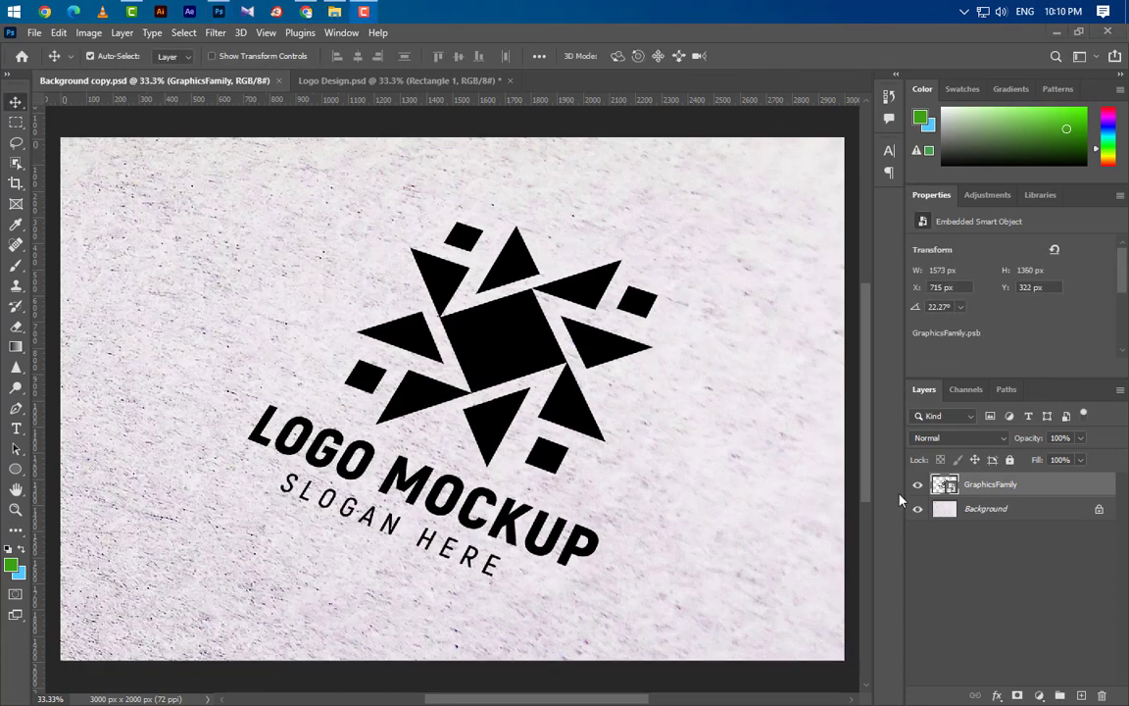
# - Add a Bevel & Emboss effect to the GraphicsFamily layer: Inner Bevel, Smooth, depth 75%, direction Up, size 4 px, soften 0 px
pyautogui.rightClick(1044, 488)
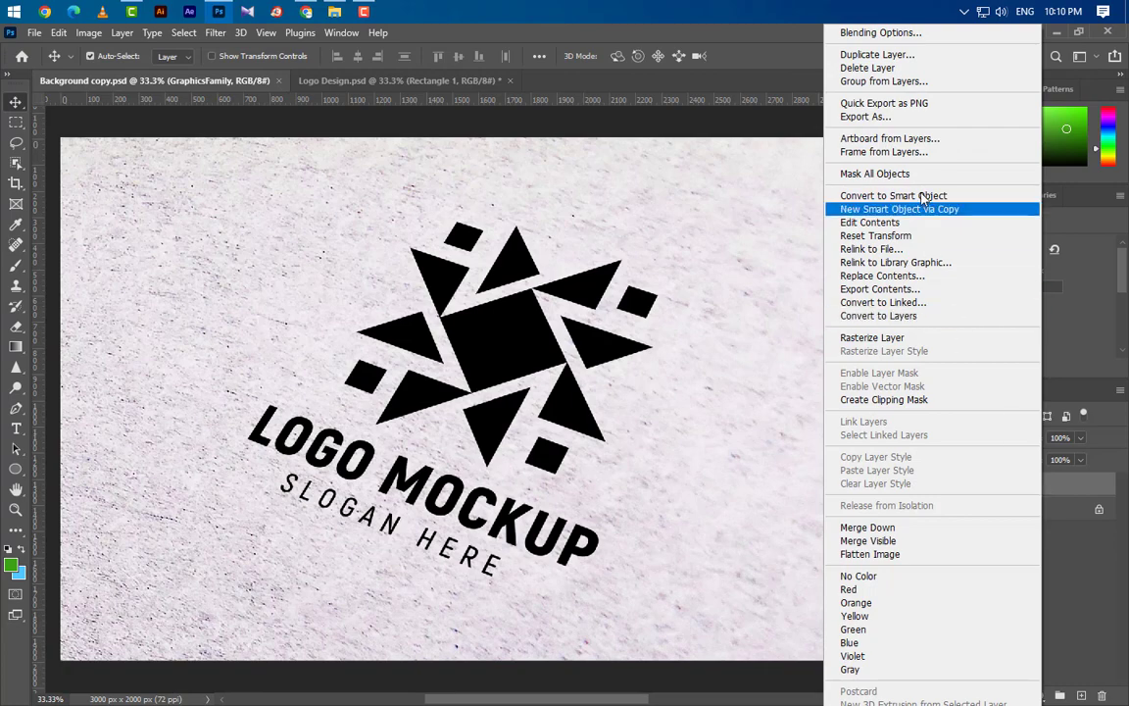
pyautogui.click(881, 32)
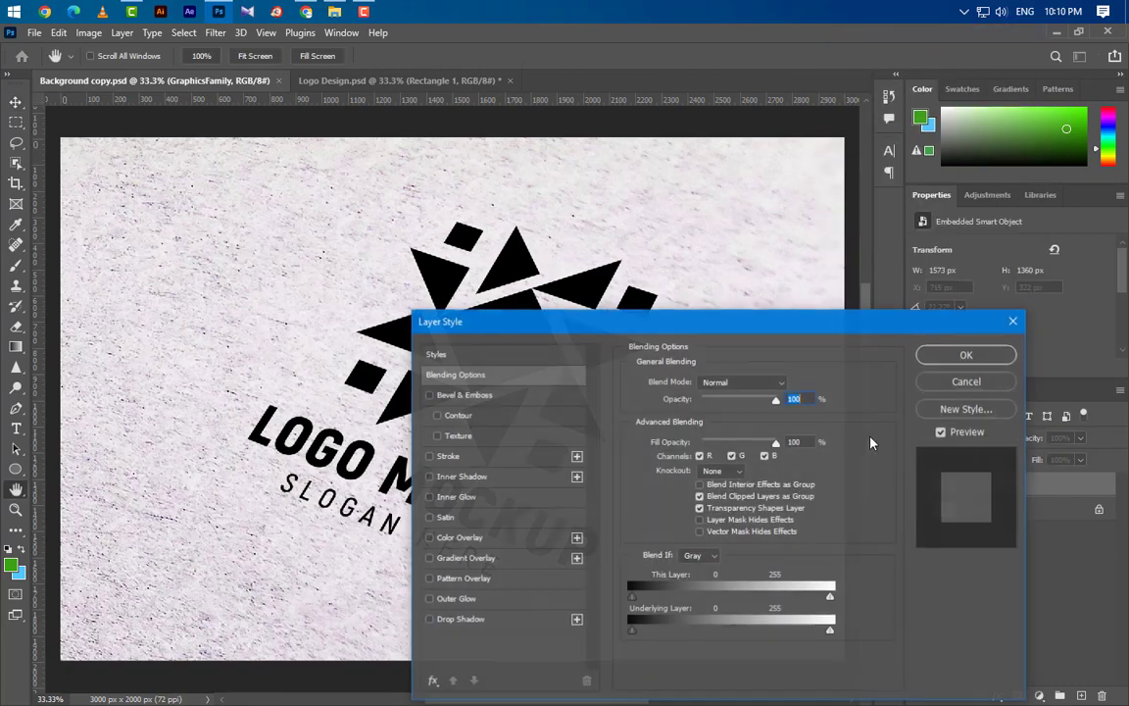
pyautogui.moveTo(776, 327); pyautogui.dragTo(851, 139)
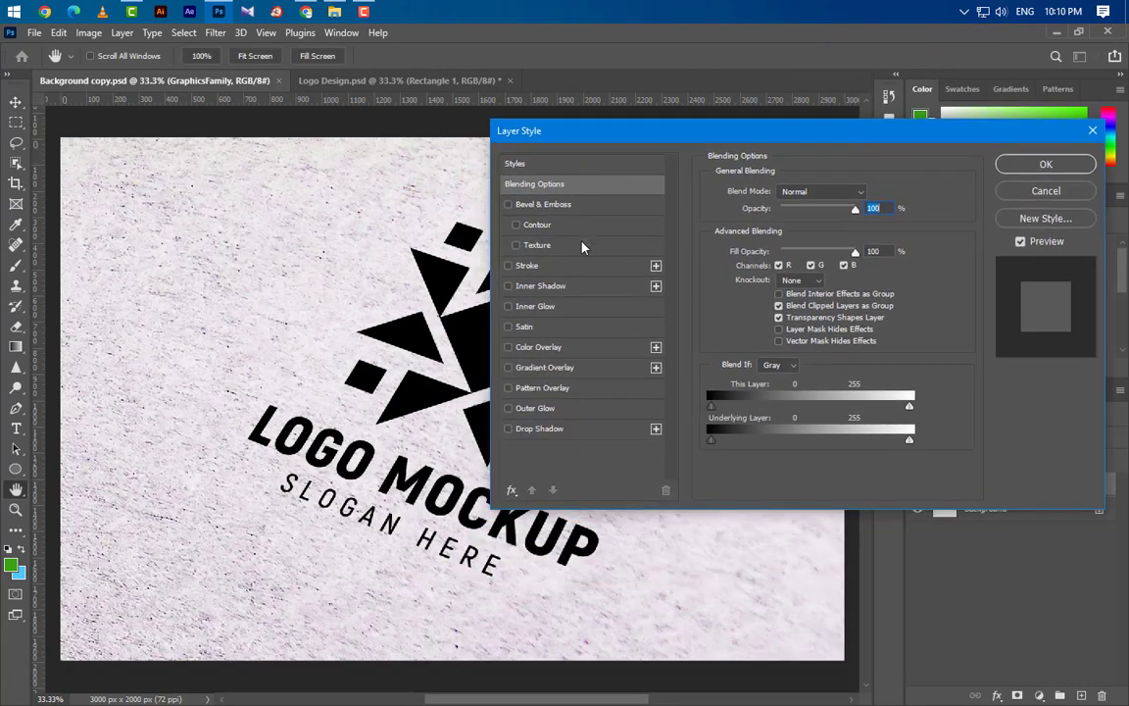
pyautogui.click(592, 207)
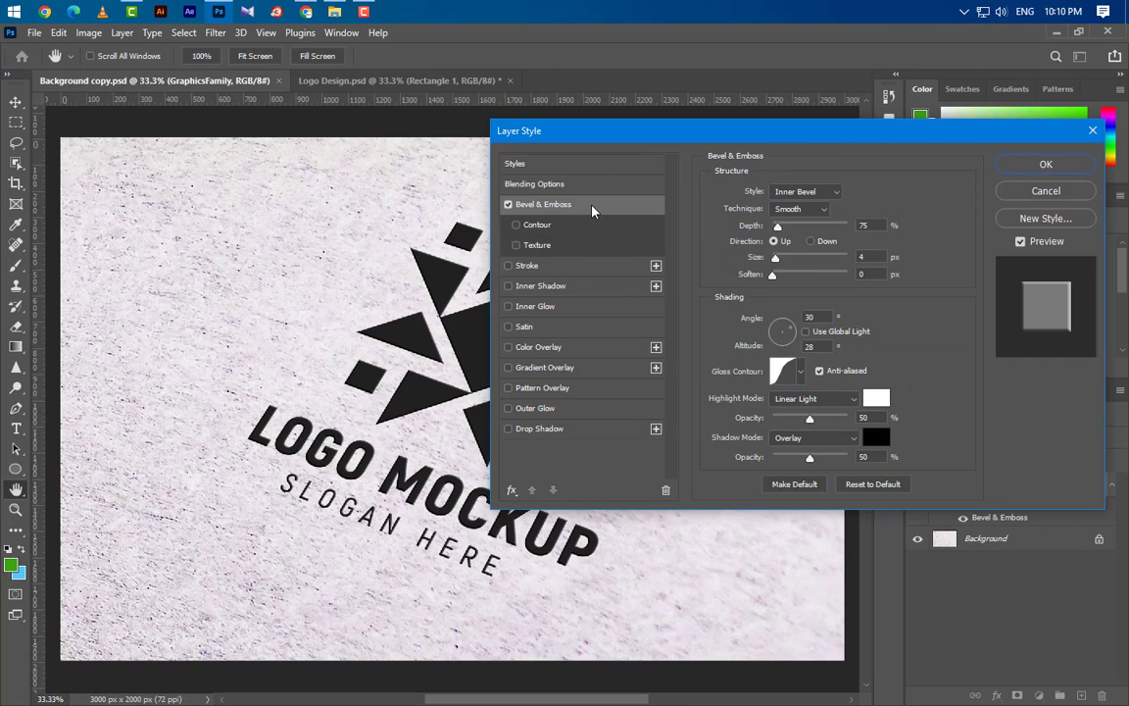
pyautogui.click(821, 192)
pyautogui.click(814, 218)
pyautogui.click(812, 213)
pyautogui.click(812, 225)
pyautogui.moveTo(883, 224); pyautogui.dragTo(834, 223)
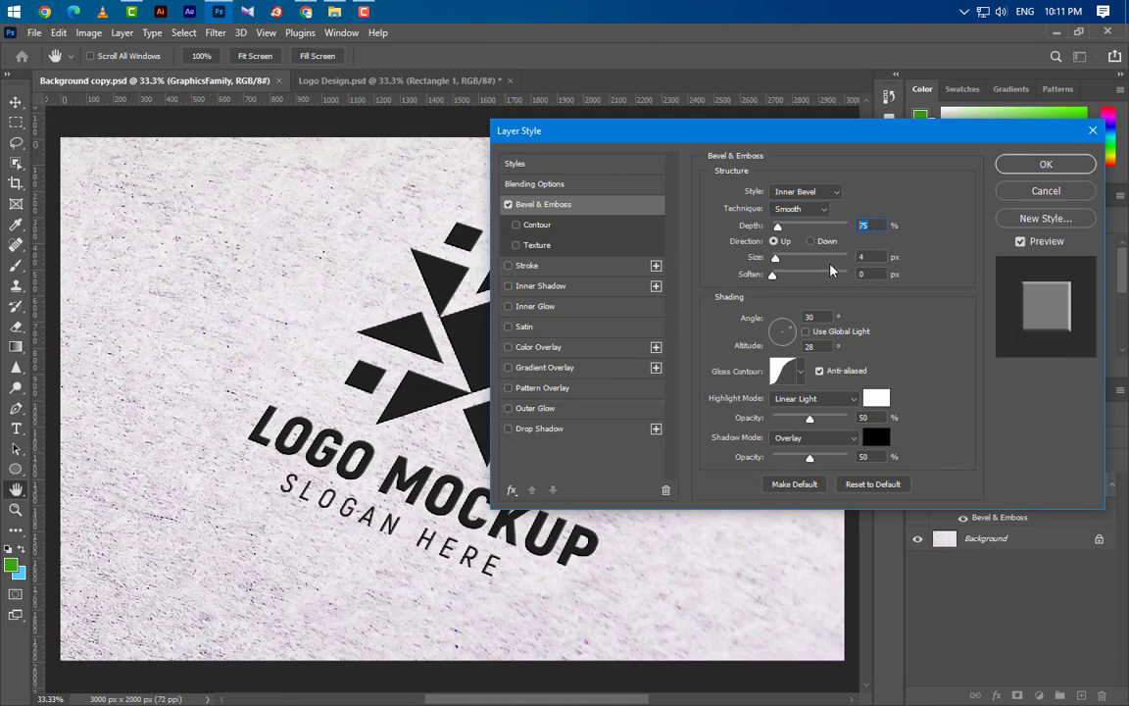
pyautogui.press('Tab')
# - Set the bevel shading to angle 30°, altitude 28°, the S-shaped gloss contour, and a white Linear Light highlight
pyautogui.moveTo(832, 314); pyautogui.dragTo(792, 347)
pyautogui.click(802, 373)
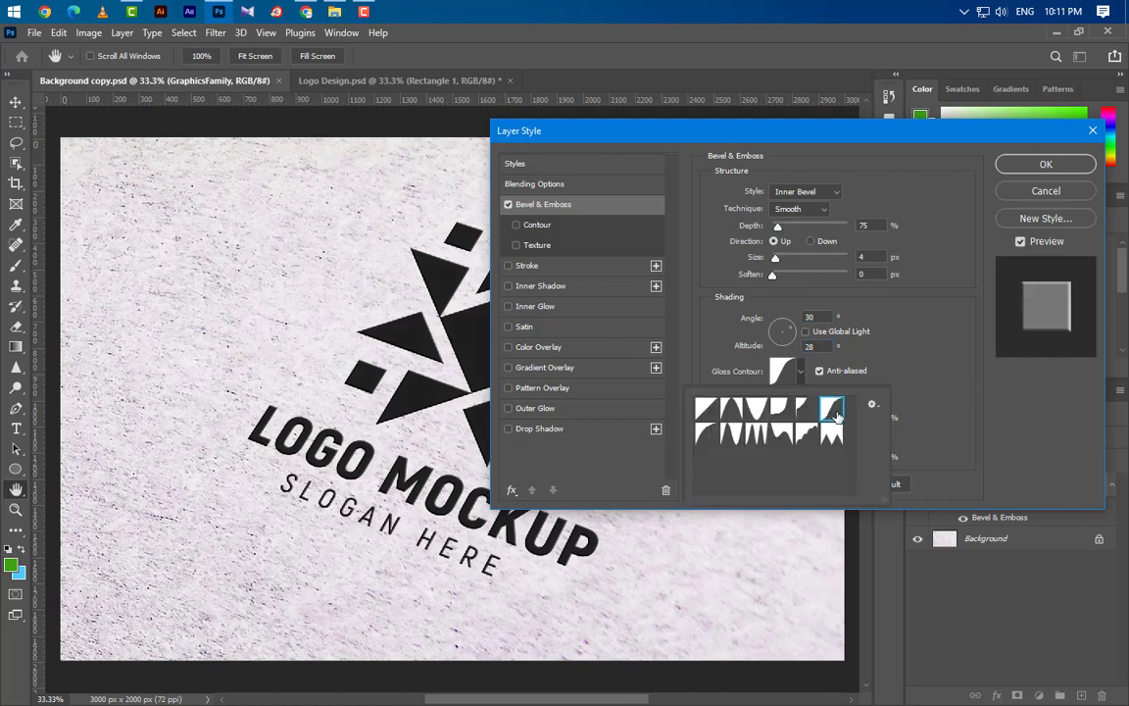
pyautogui.click(931, 397)
pyautogui.click(831, 398)
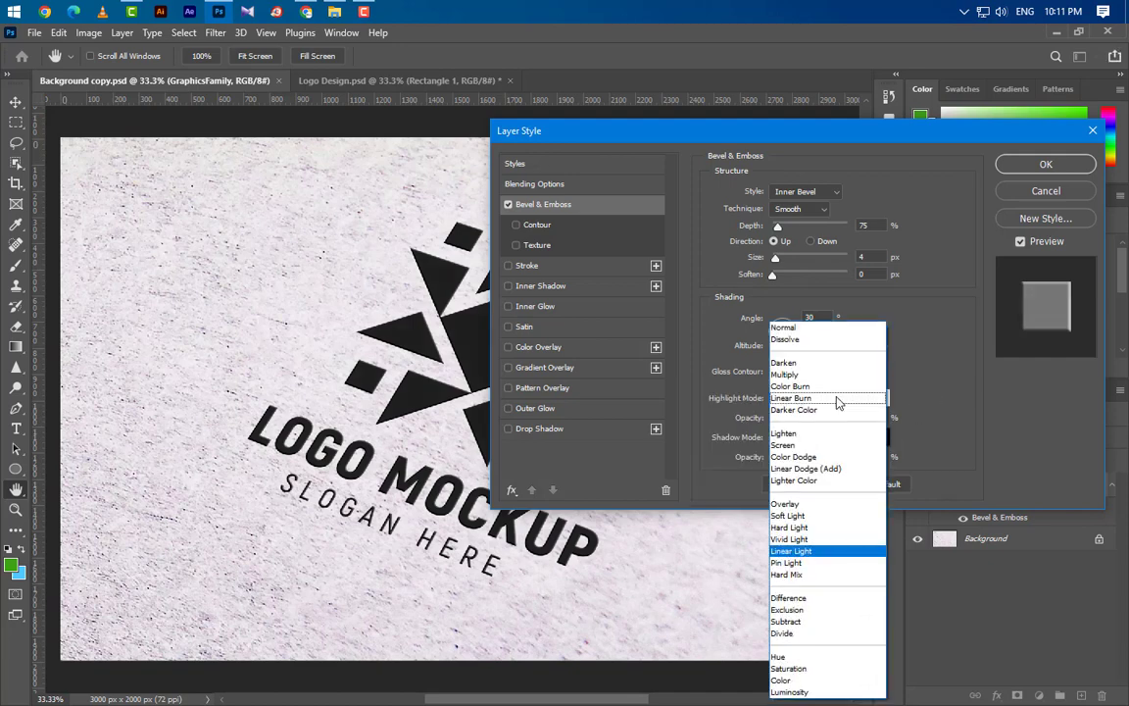
pyautogui.click(799, 551)
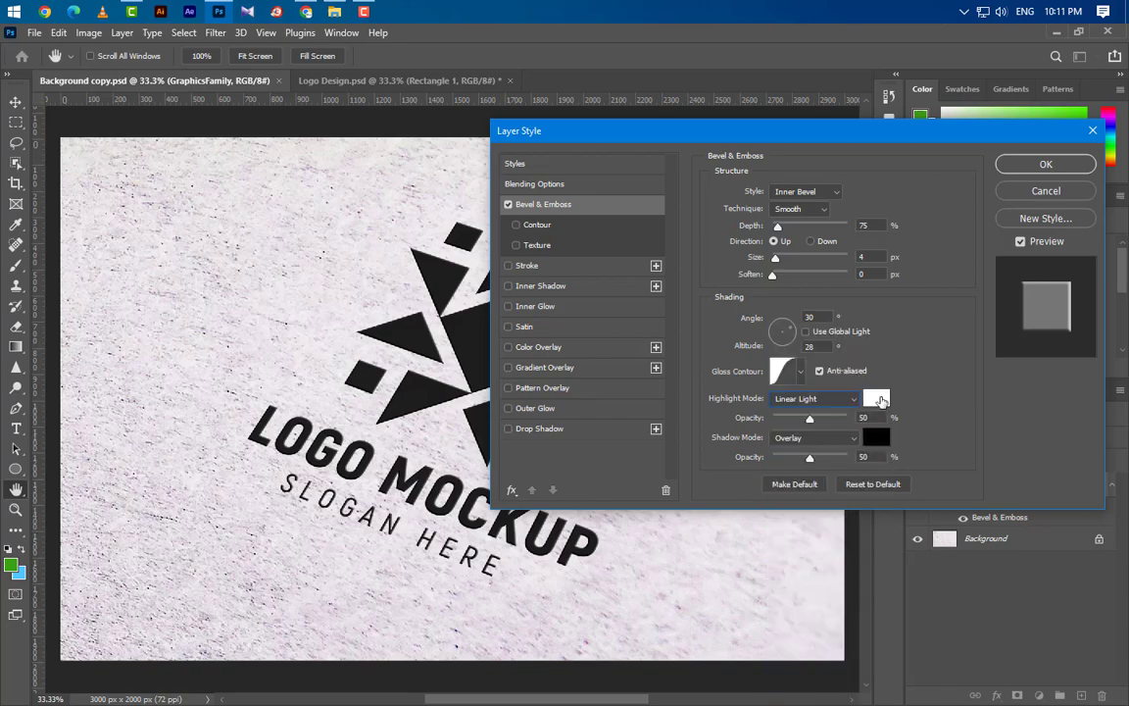
pyautogui.click(876, 399)
pyautogui.click(1073, 181)
# - Set the bevel's shadow mode to Overlay with colour 000000 and 50% opacity
pyautogui.click(821, 440)
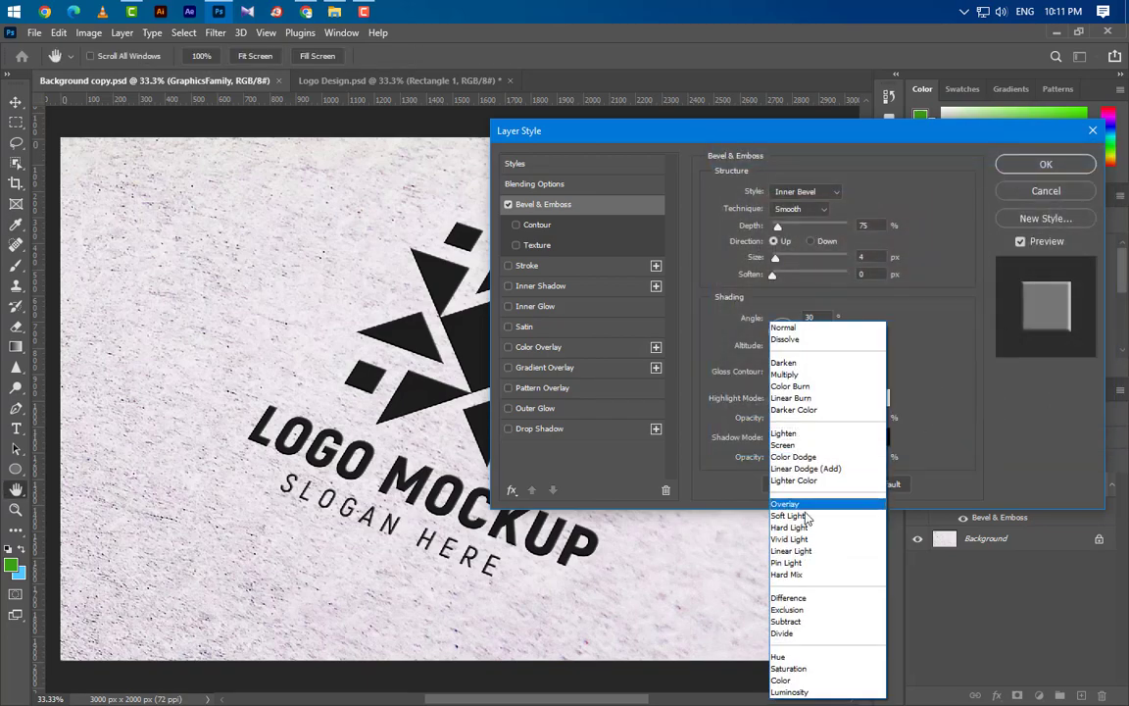
pyautogui.click(828, 501)
pyautogui.click(876, 437)
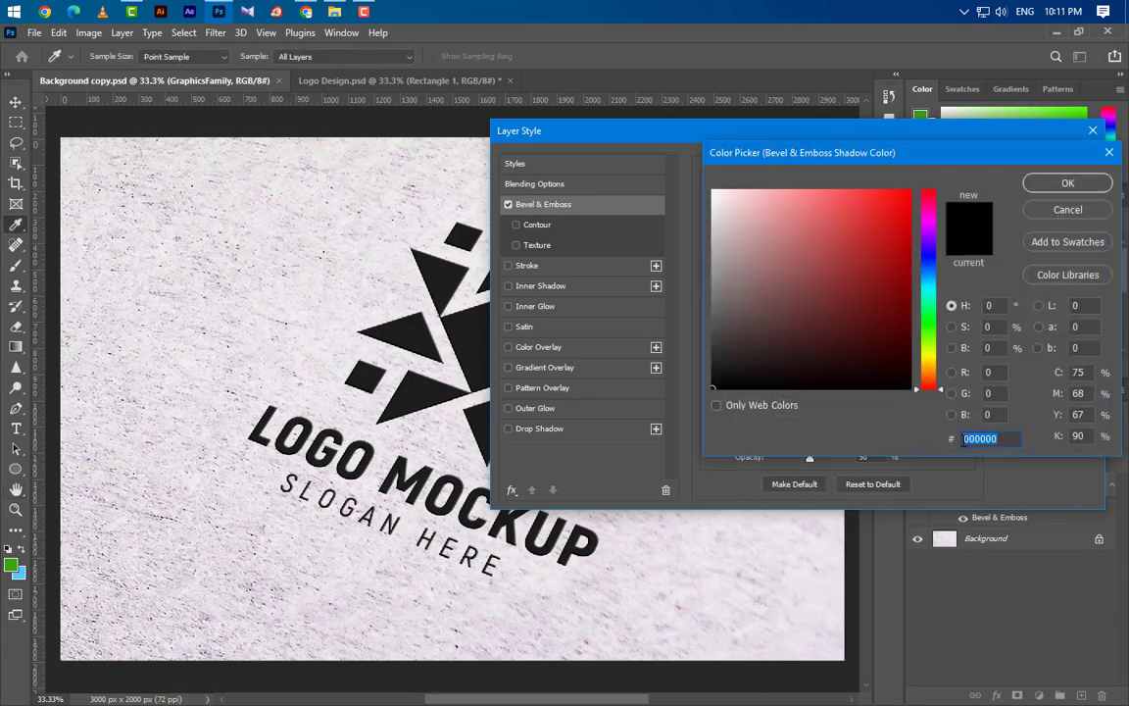
pyautogui.click(1050, 185)
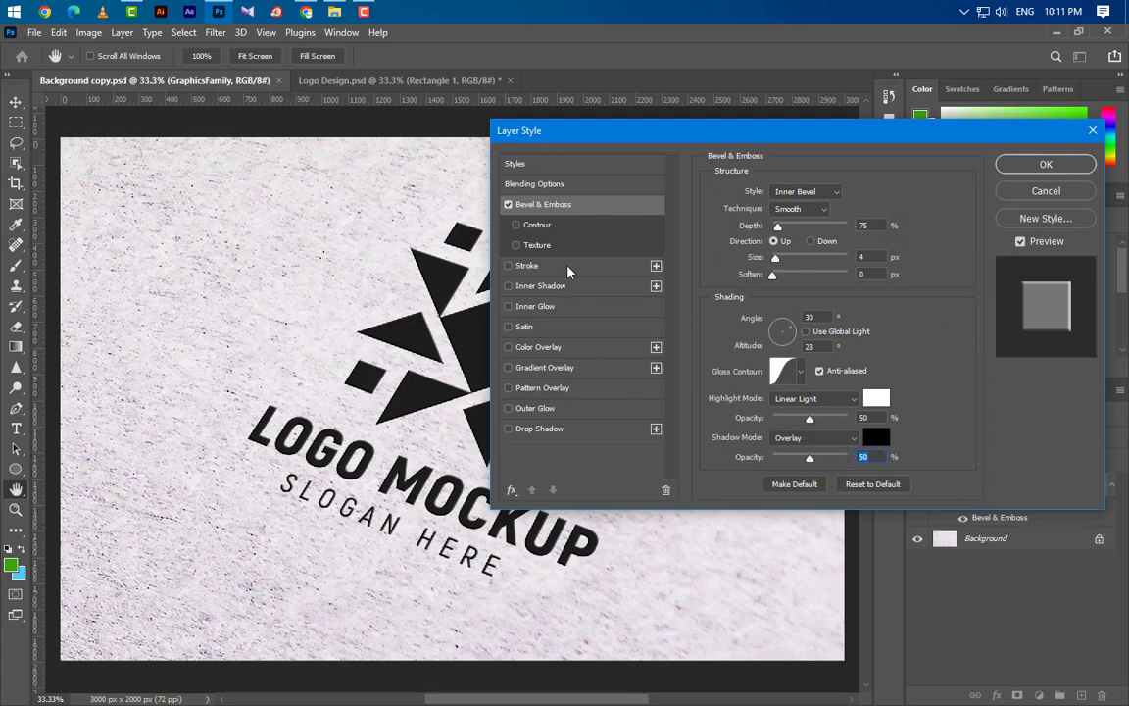
# - Add an Inner Shadow: Multiply, colour 000000, opacity 80%, angle 105°, distance 4 px, choke 0%, size 0 px, with the rounded contour
pyautogui.click(541, 285)
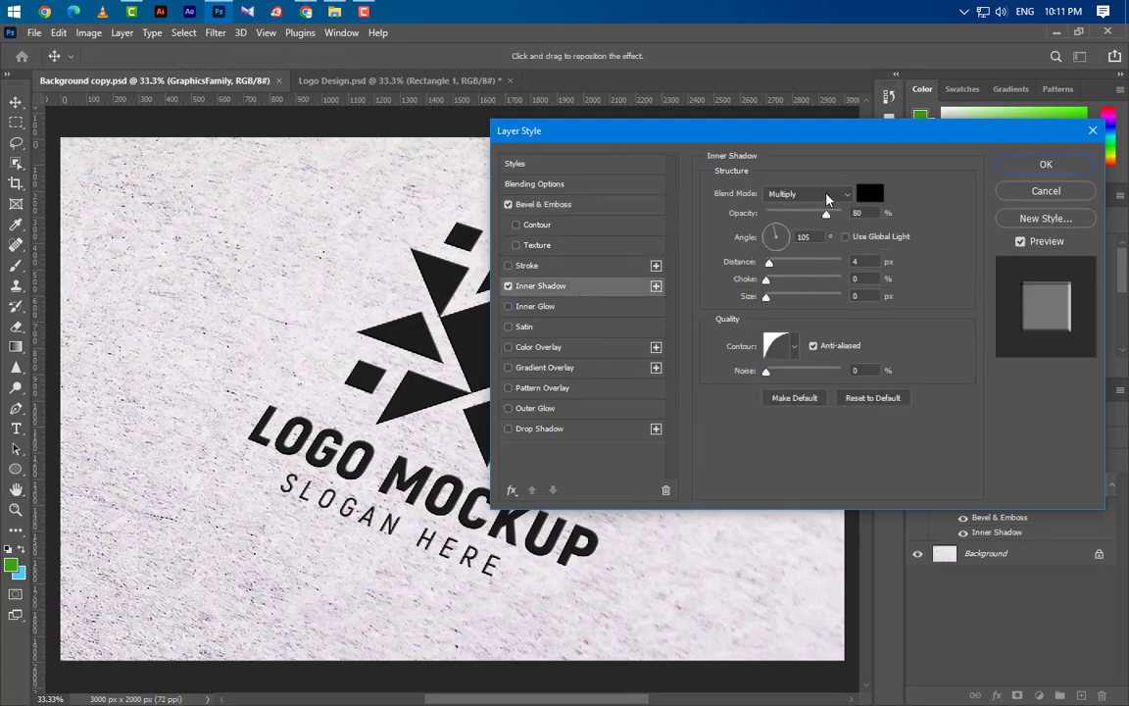
pyautogui.click(824, 194)
pyautogui.click(820, 258)
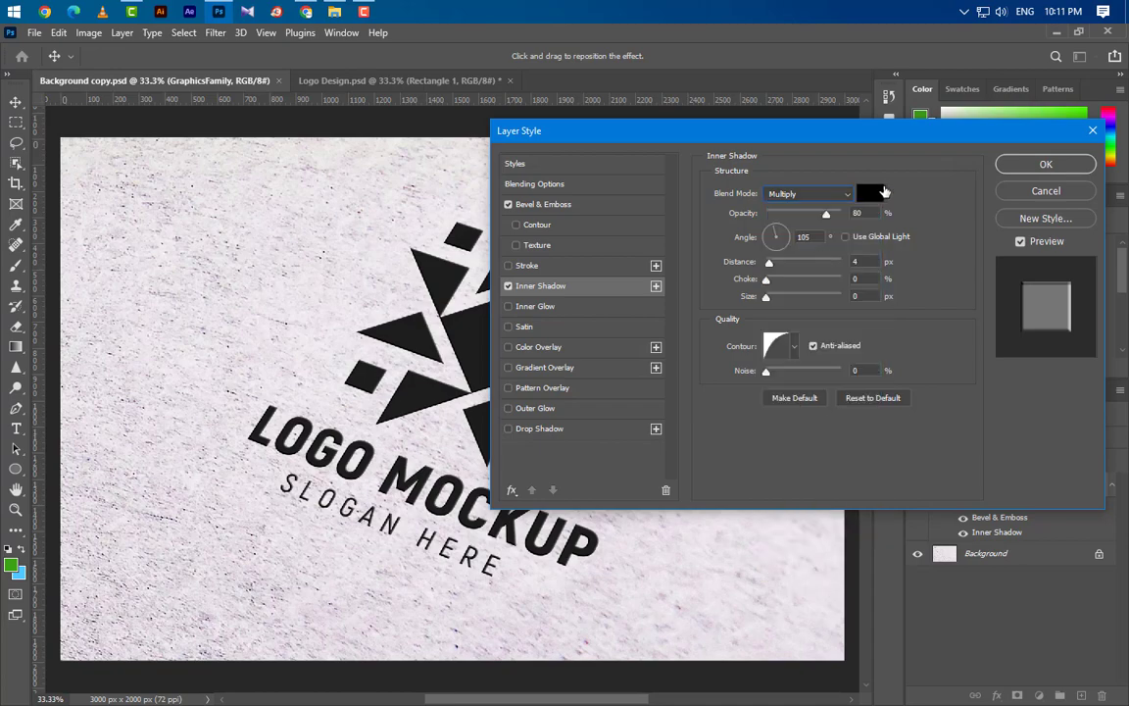
pyautogui.click(870, 193)
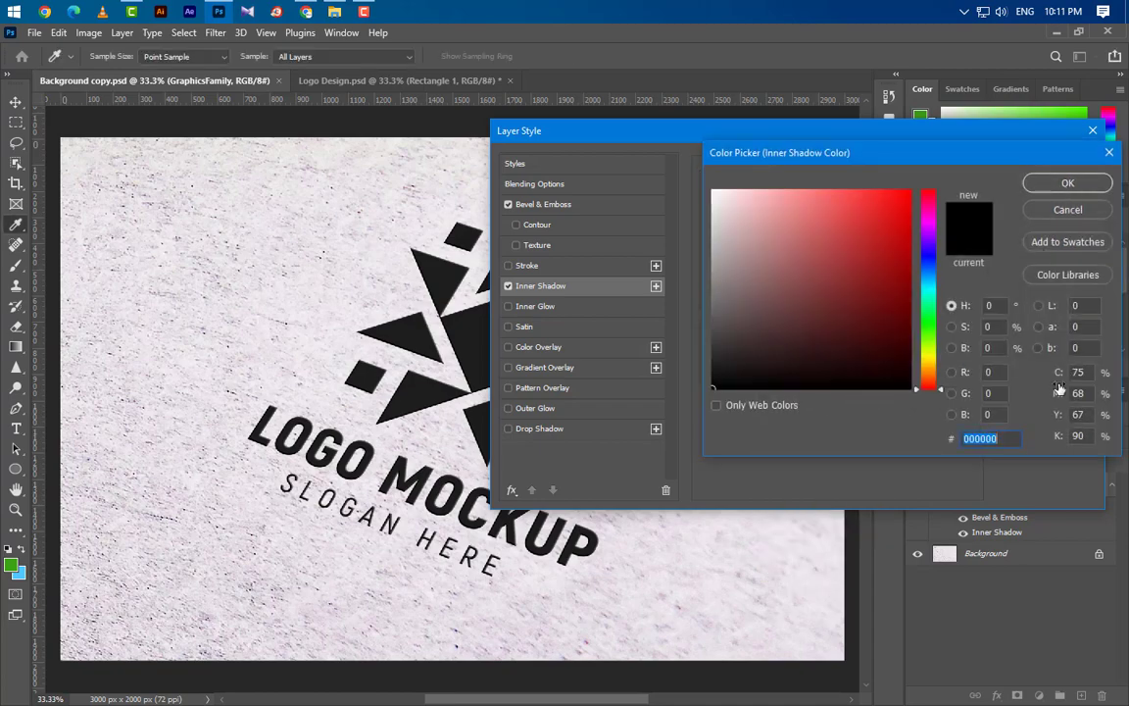
pyautogui.click(1067, 182)
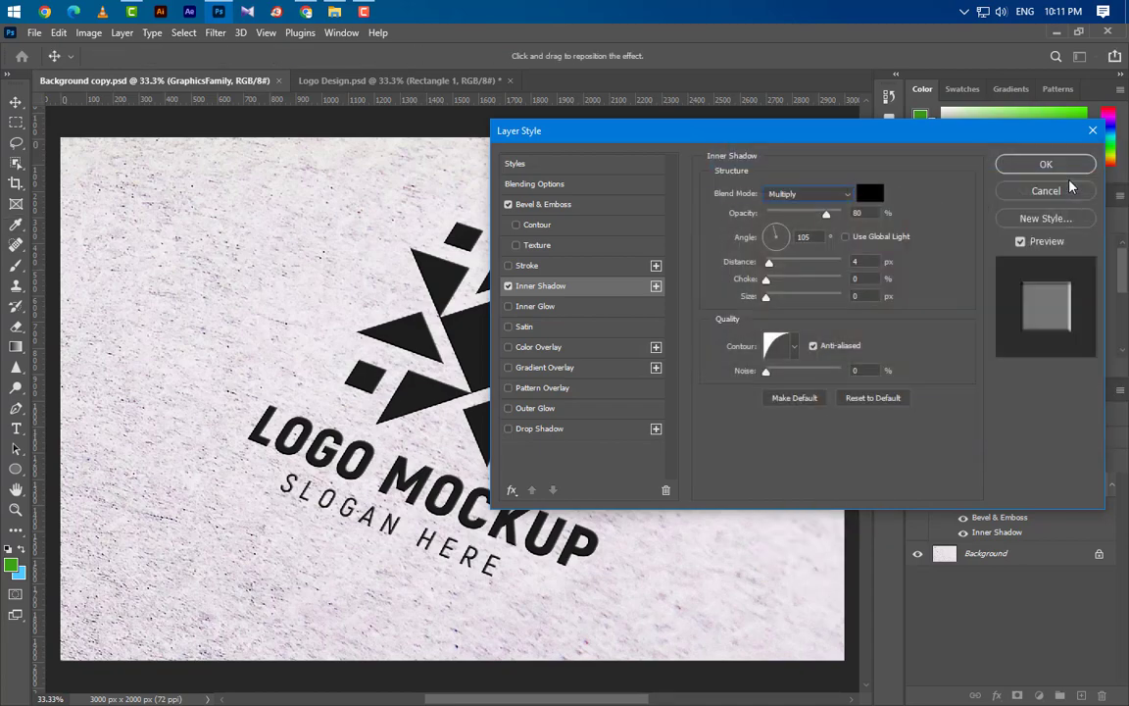
pyautogui.moveTo(867, 213); pyautogui.dragTo(782, 236)
pyautogui.click(860, 259)
pyautogui.click(795, 349)
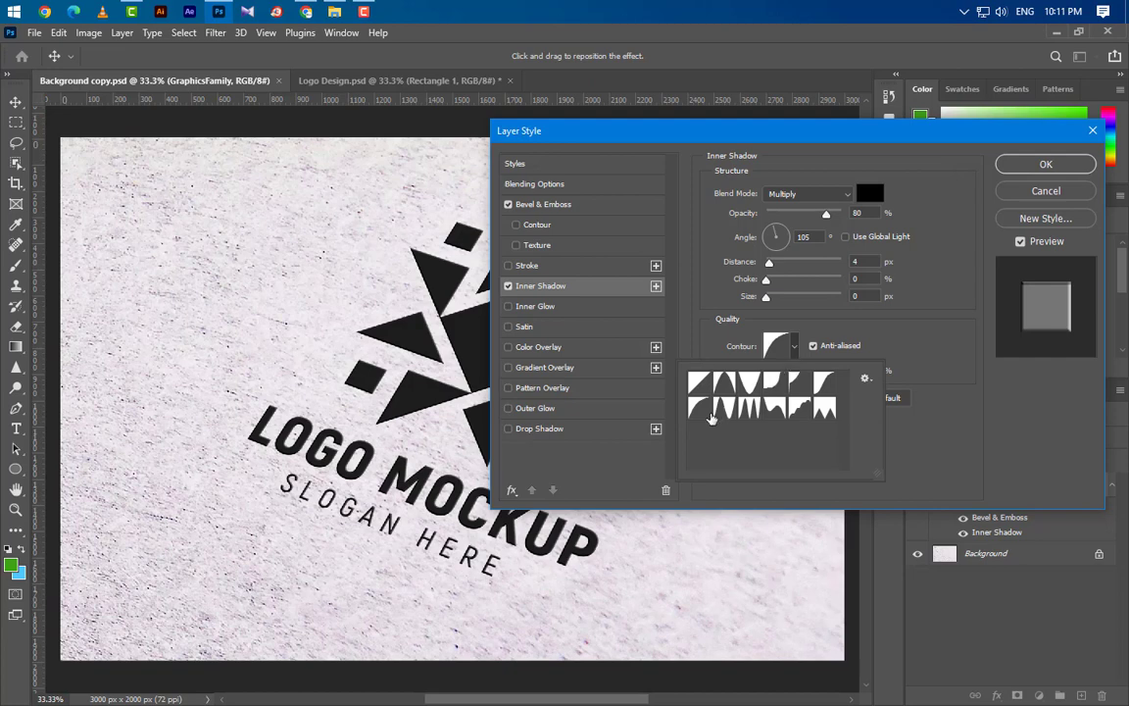
pyautogui.click(907, 366)
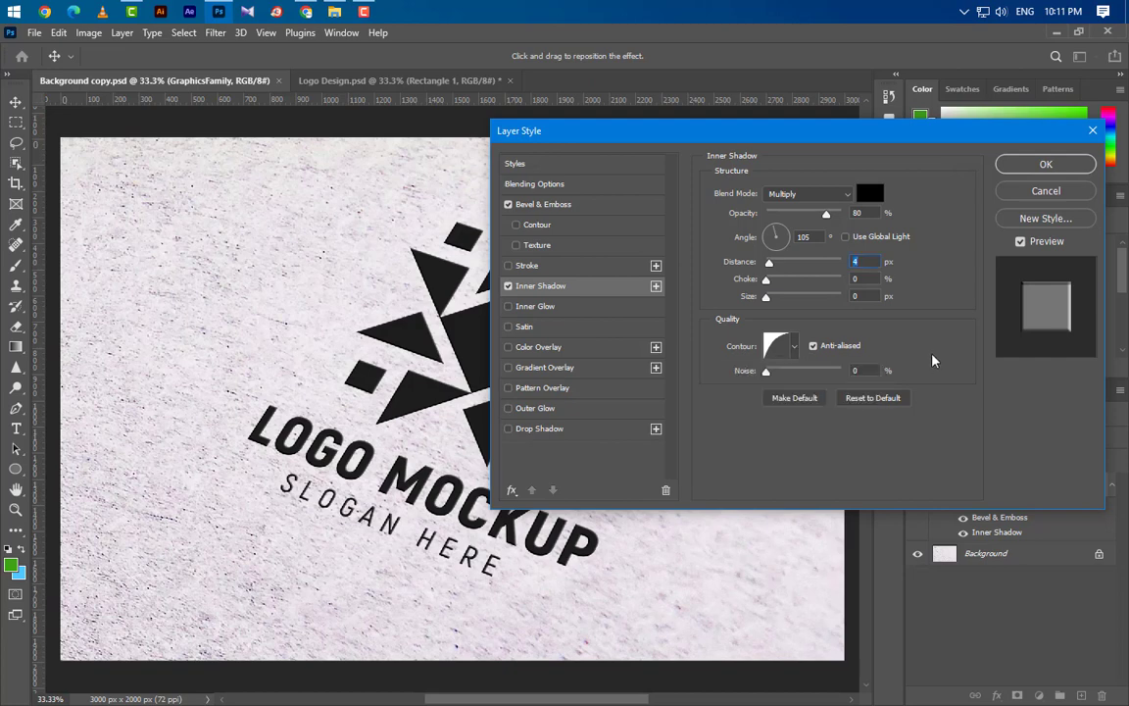
# - Add a Satin effect: Soft Light, colour 323232, opacity 80%, angle 135°, distance 4 px, size 117 px, with the inverted rounded contour
pyautogui.click(572, 333)
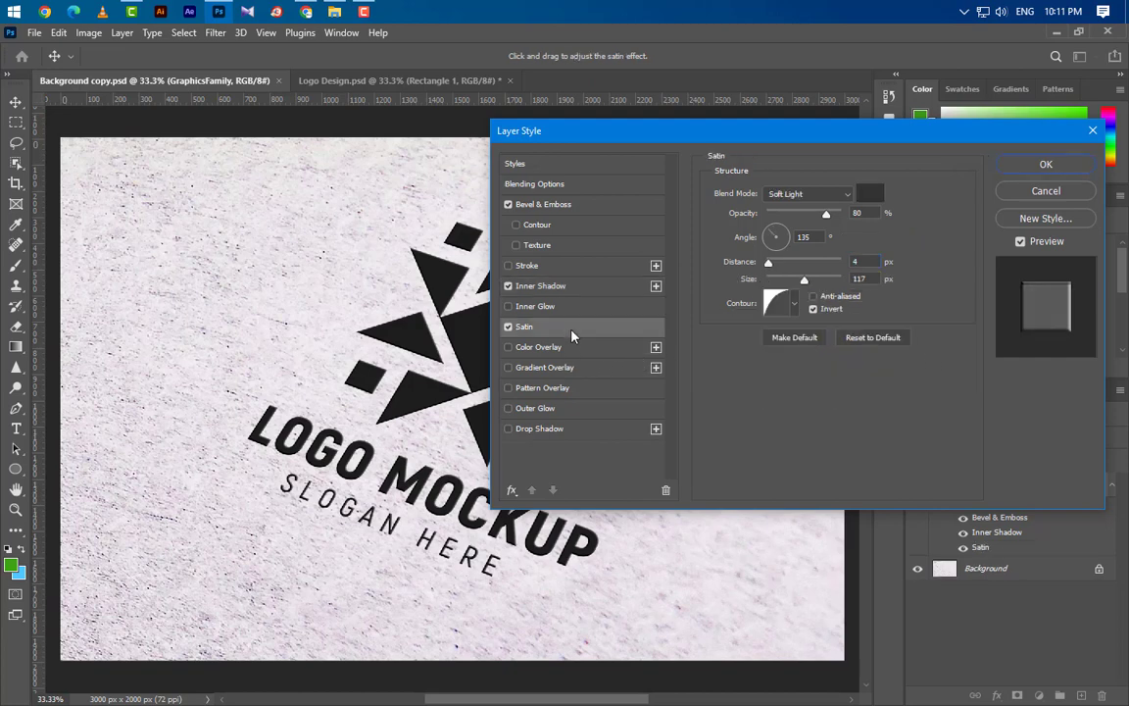
pyautogui.click(808, 195)
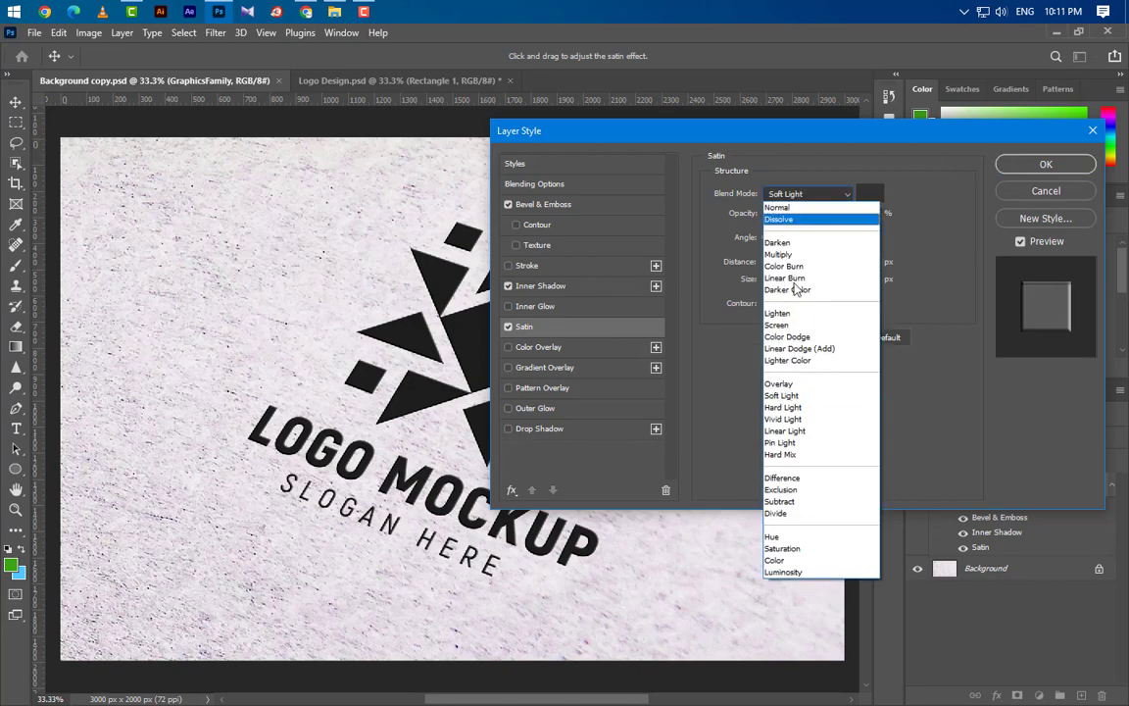
pyautogui.click(792, 396)
pyautogui.click(870, 193)
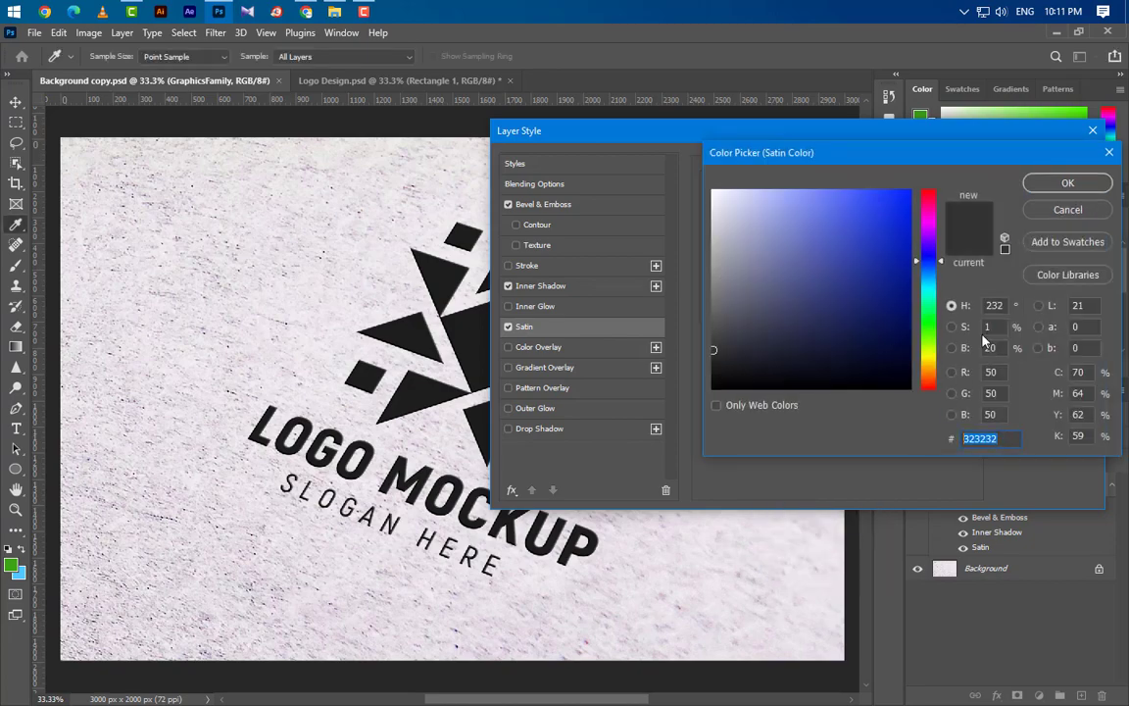
pyautogui.click(1067, 183)
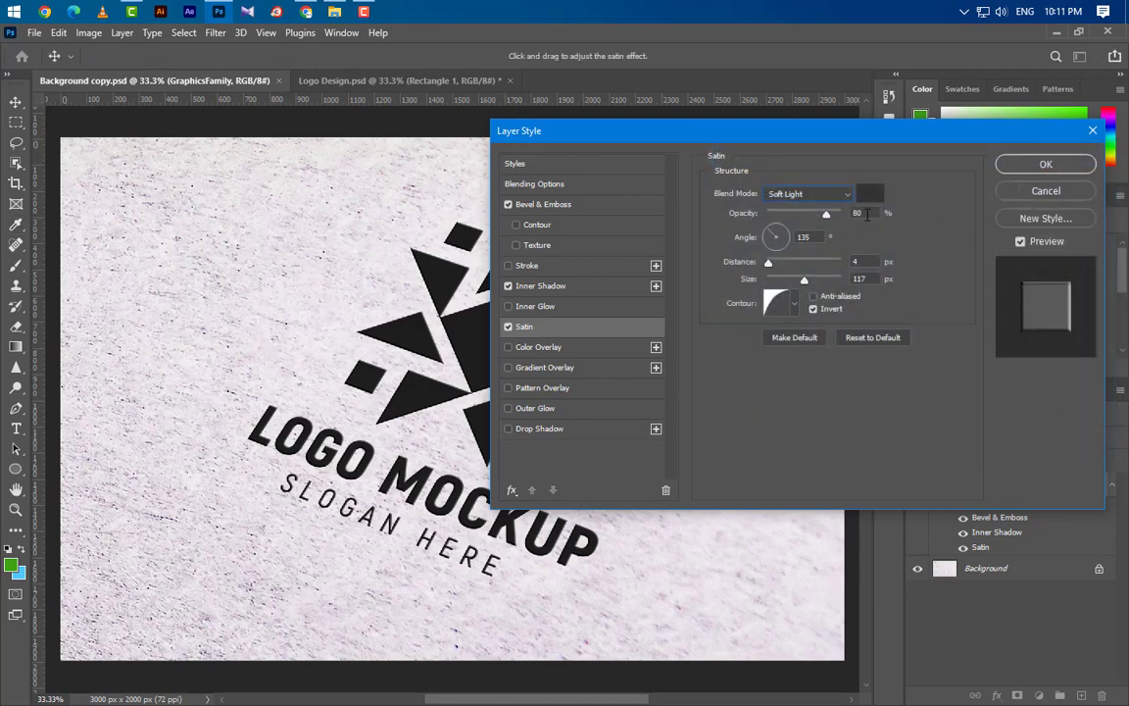
pyautogui.moveTo(815, 235); pyautogui.dragTo(795, 236)
pyautogui.moveTo(864, 262)
pyautogui.mouseDown()
pyautogui.moveTo(838, 262)
pyautogui.moveTo(850, 279)
pyautogui.mouseUp()
pyautogui.click(794, 303)
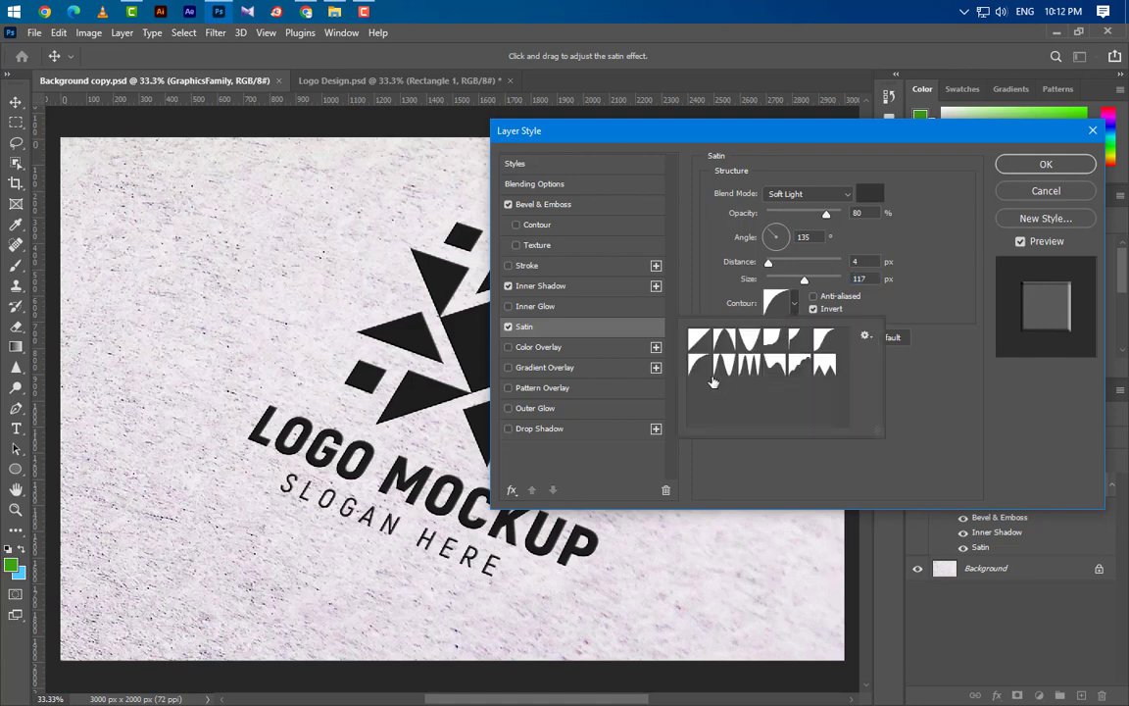
pyautogui.click(936, 371)
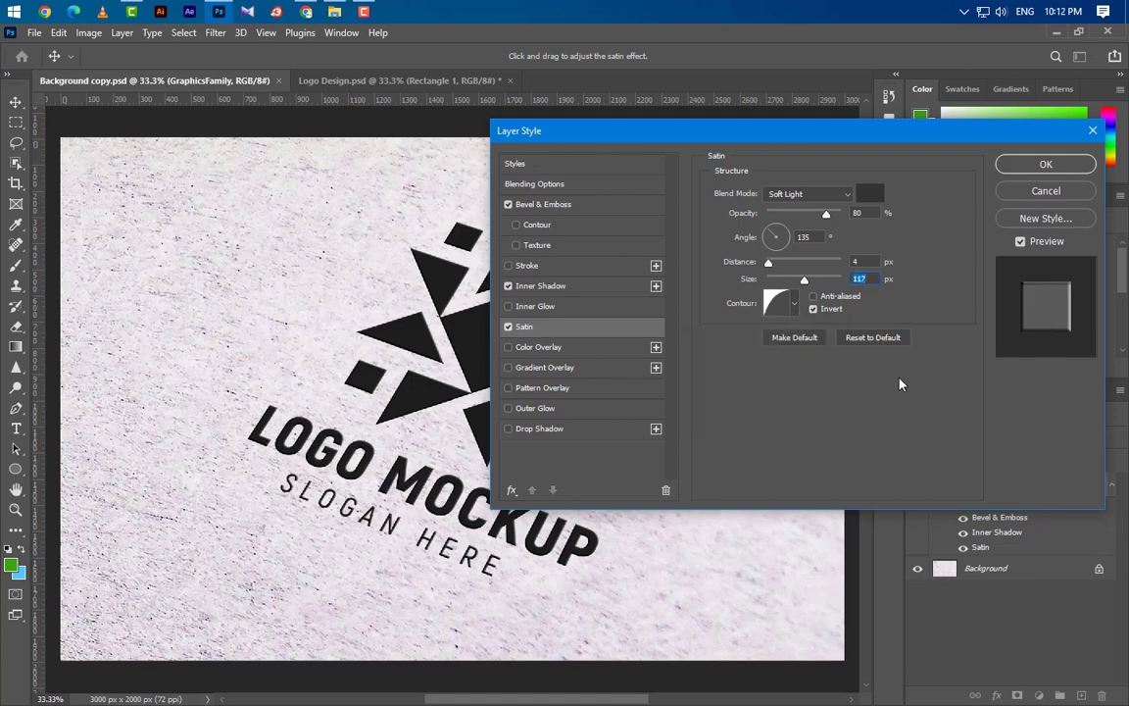
# - Add a Drop Shadow: Overlay, colour ffffff, opacity 85%, angle 105°, distance 5 px, spread 0%, size 4 px, and apply the layer style
pyautogui.click(595, 431)
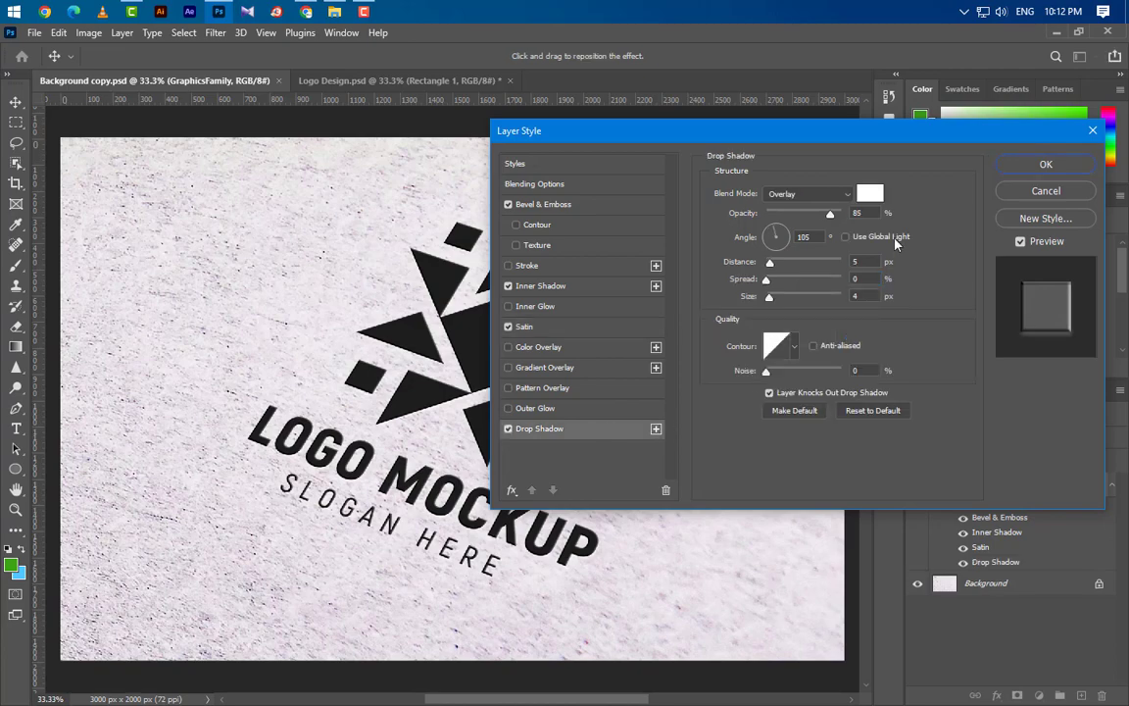
pyautogui.click(872, 195)
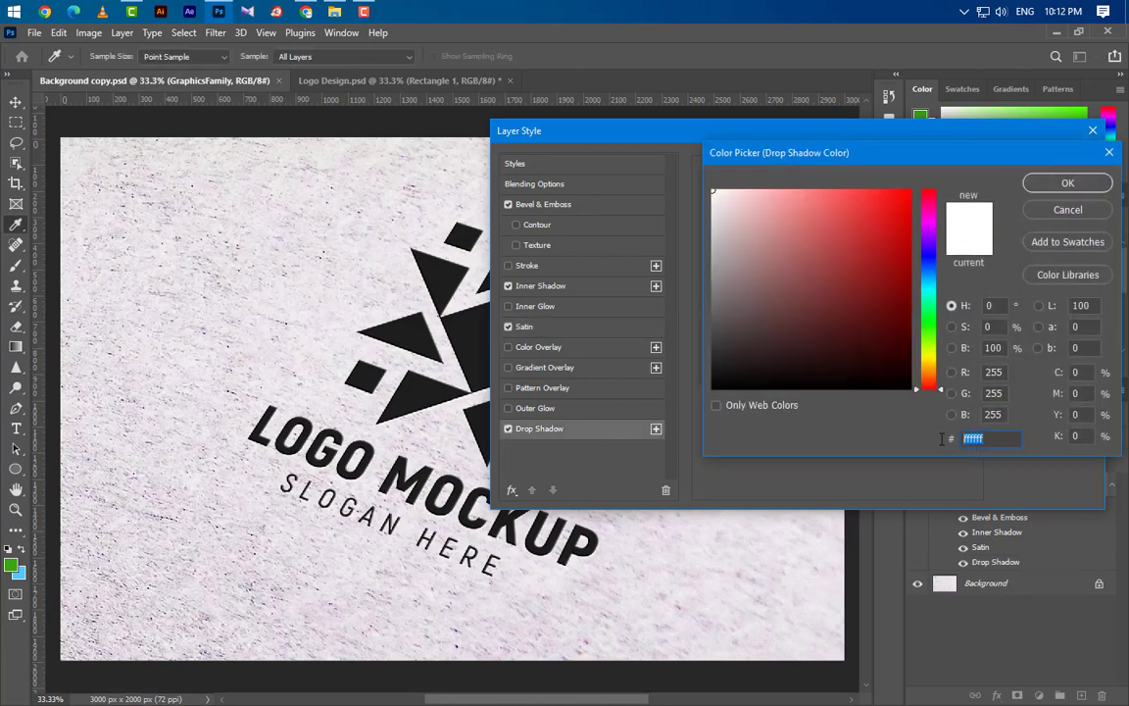
pyautogui.click(1069, 183)
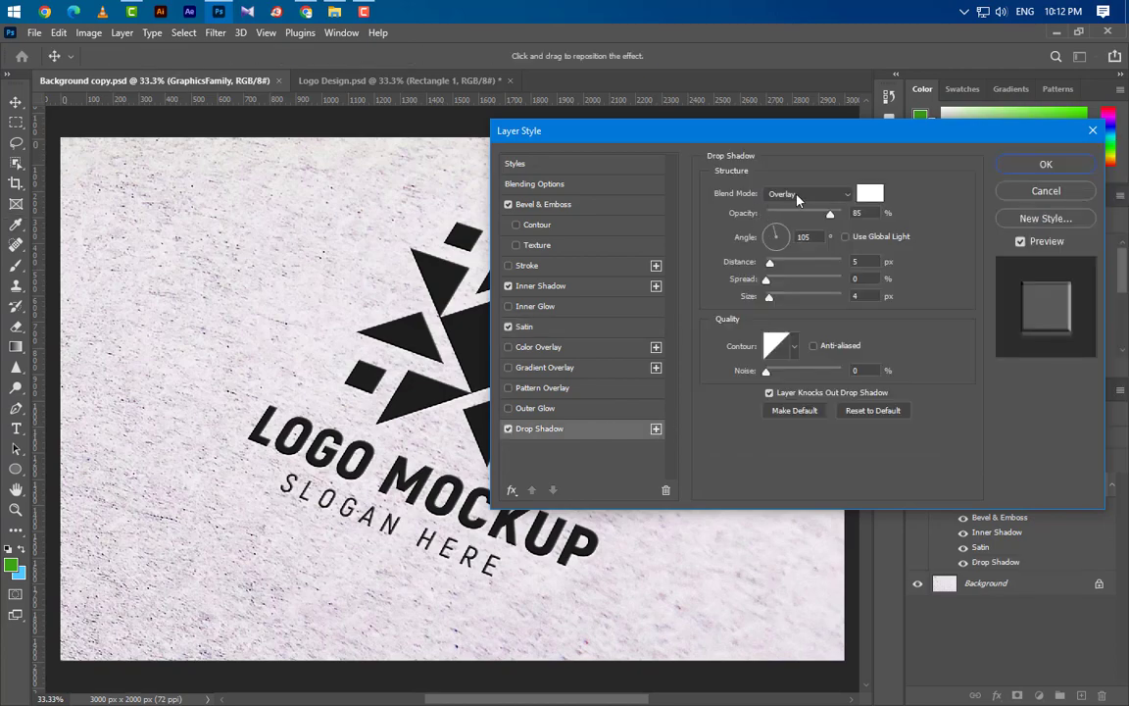
pyautogui.click(798, 196)
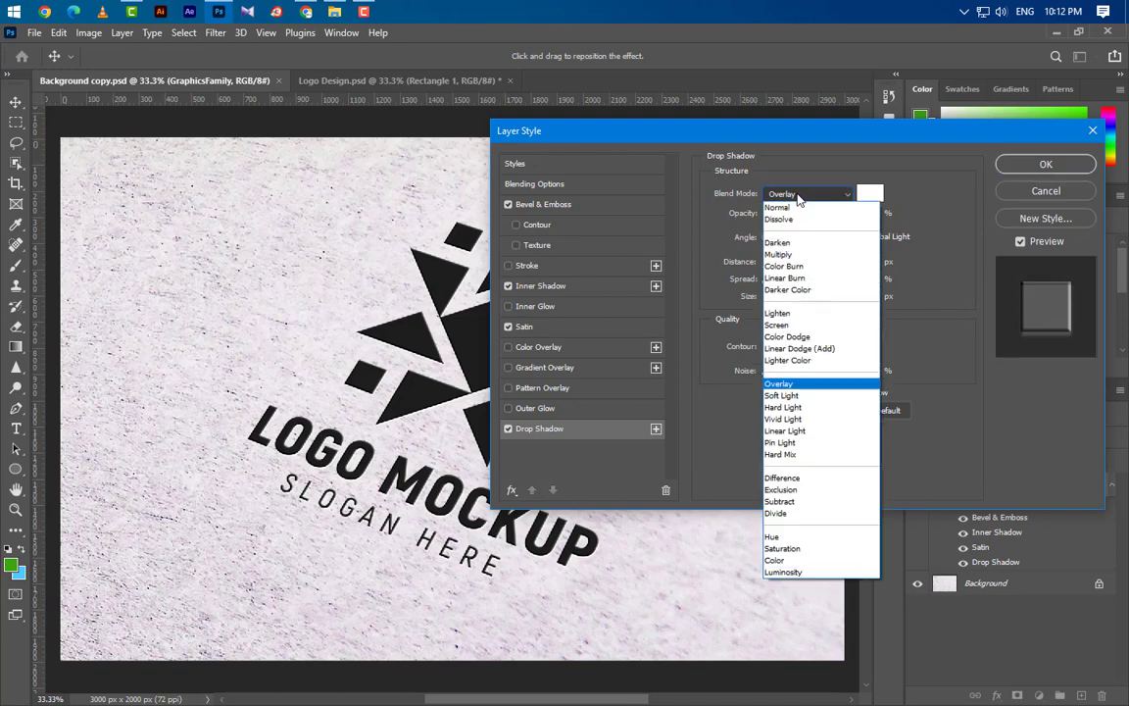
pyautogui.click(797, 385)
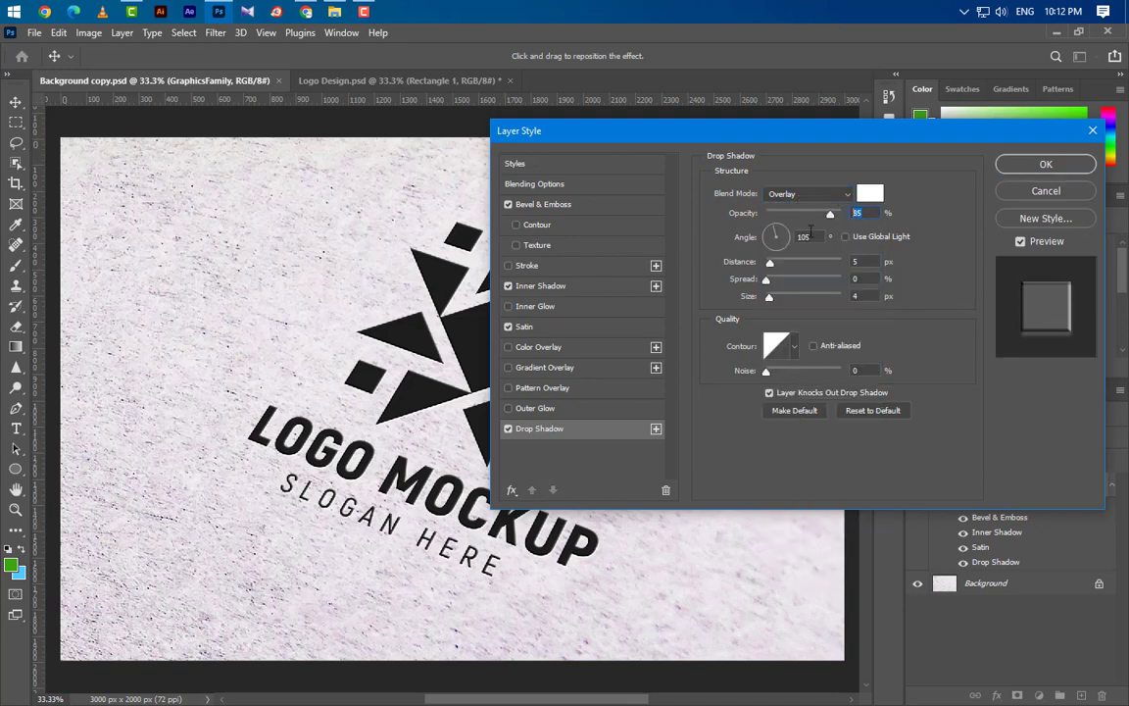
pyautogui.press('Tab')
pyautogui.press('Tab')
pyautogui.click(869, 298)
pyautogui.click(1039, 166)
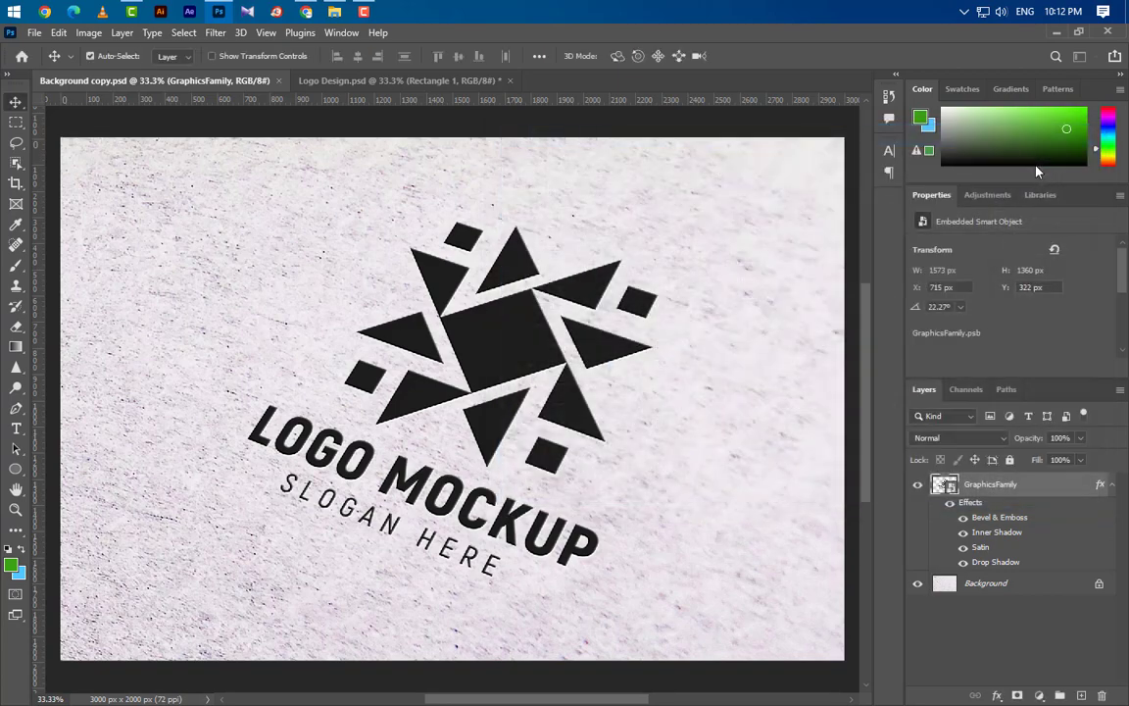
# - Collapse the effects list of the GraphicsFamily layer and lower the layer's fill to 0%
pyautogui.click(1112, 485)
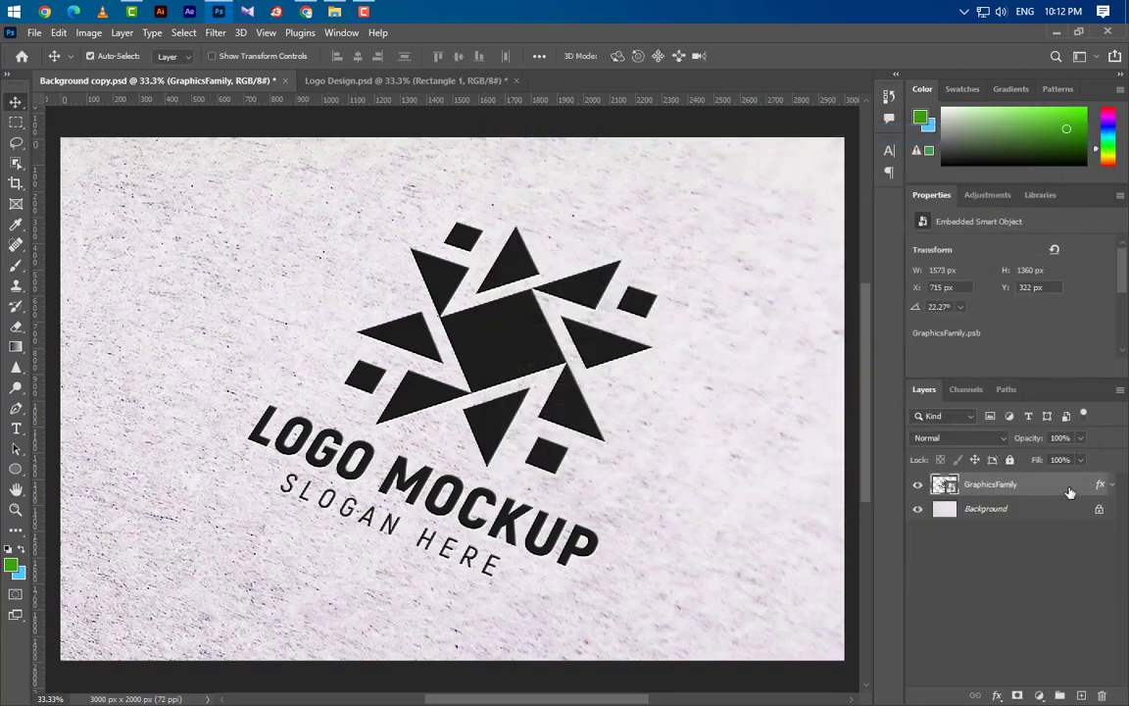
pyautogui.click(1082, 461)
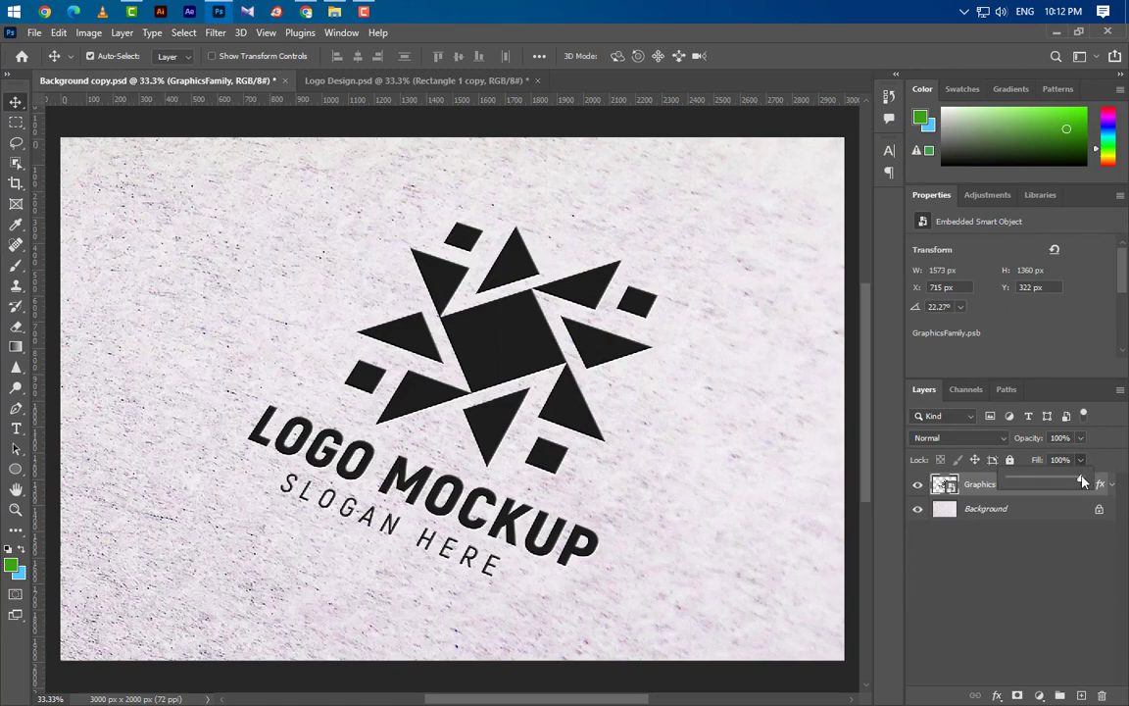
pyautogui.moveTo(1084, 479); pyautogui.dragTo(957, 484)
pyautogui.click(984, 483)
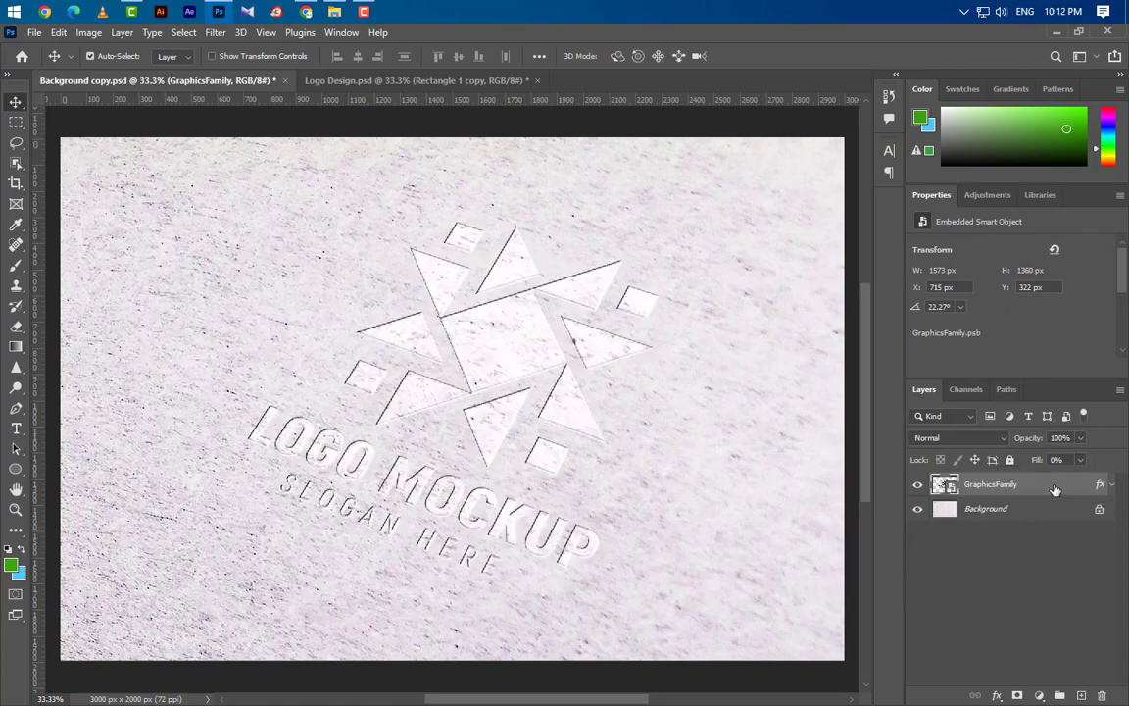
# - Duplicate the GraphicsFamily layer as GraphicsFamily copy and remove all the inherited effects from the copy
pyautogui.rightClick(1039, 484)
pyautogui.click(916, 55)
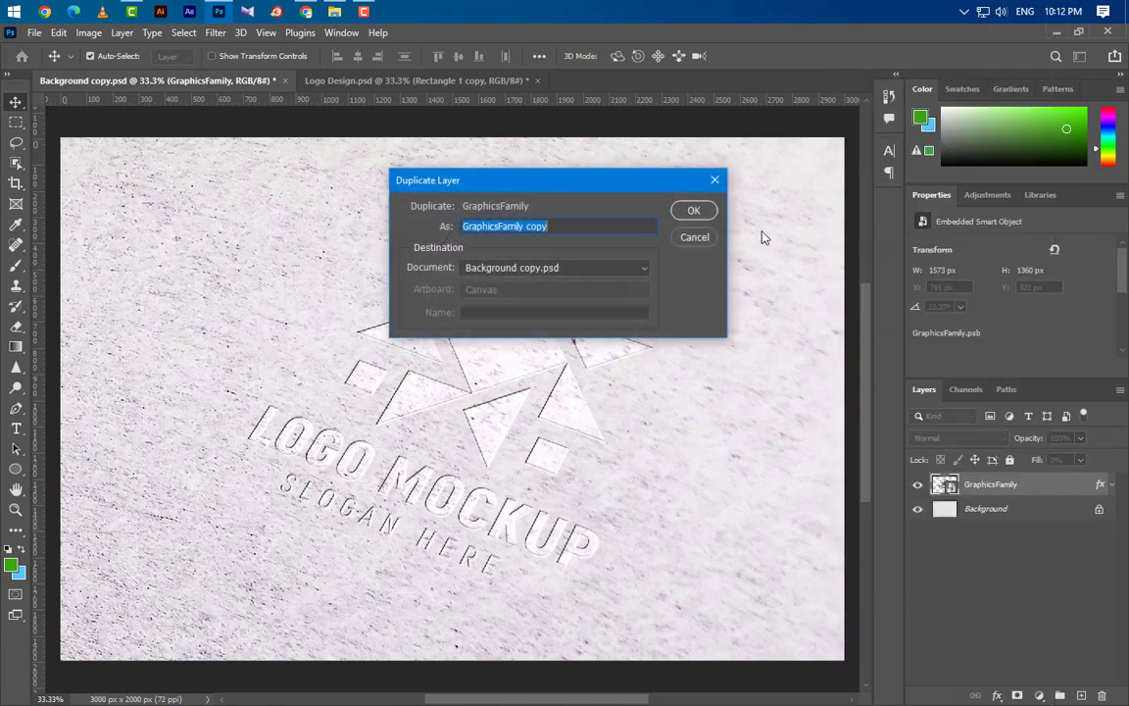
pyautogui.click(696, 210)
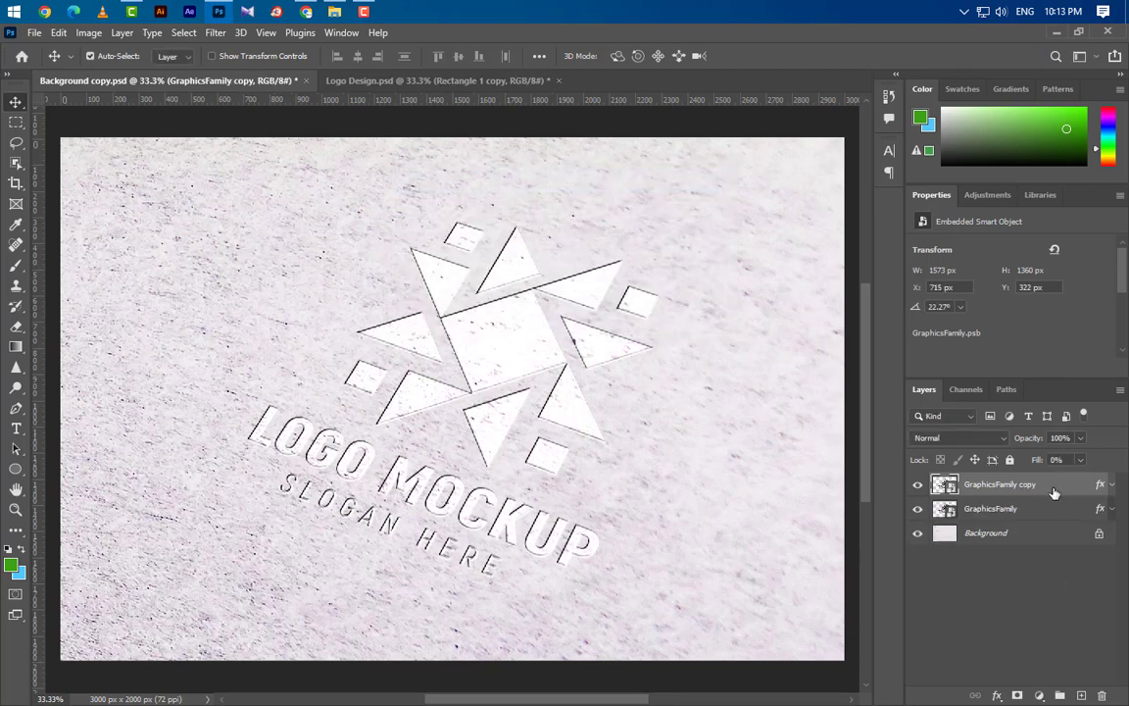
pyautogui.click(1113, 486)
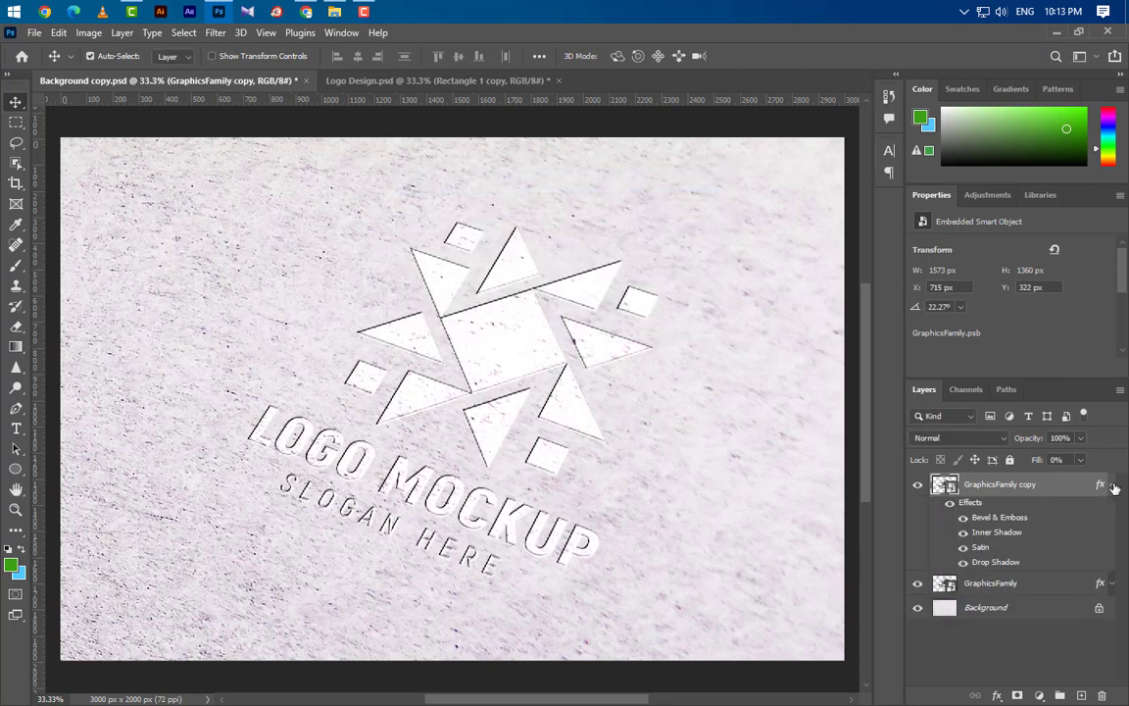
pyautogui.moveTo(1100, 484); pyautogui.dragTo(1088, 584)
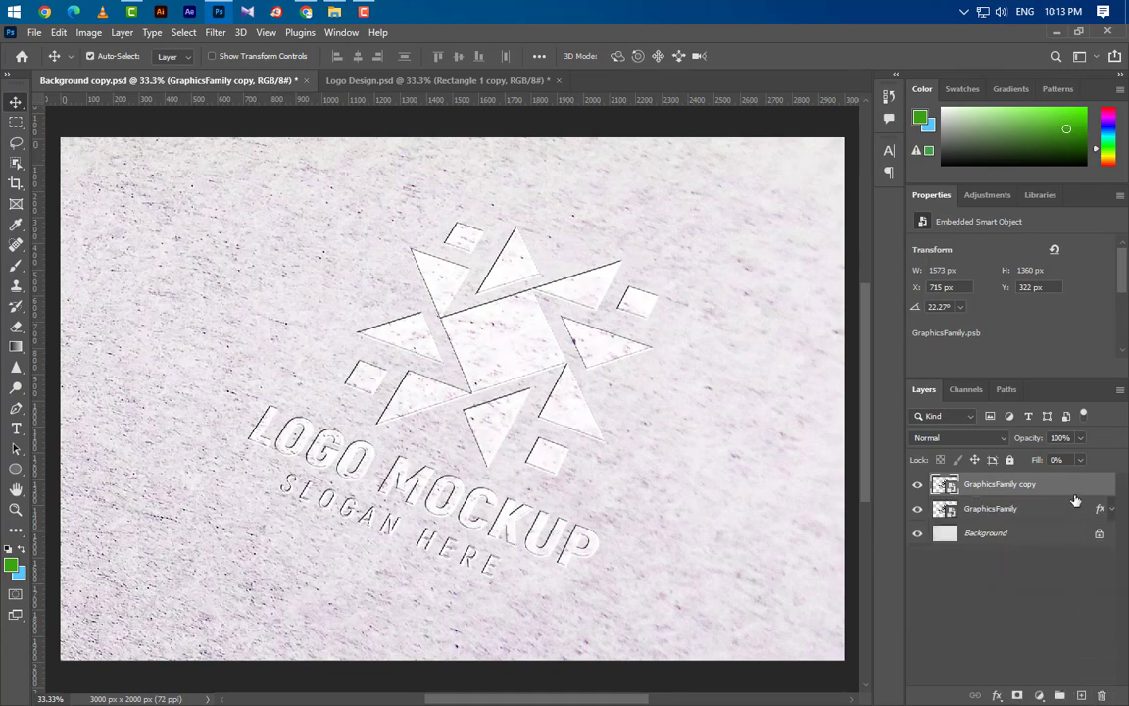
# - Add an Inner Shadow to GraphicsFamily copy: Multiply, black, opacity 80%, angle 105°, distance 5 px, choke 0%, size 2 px
pyautogui.rightClick(1072, 487)
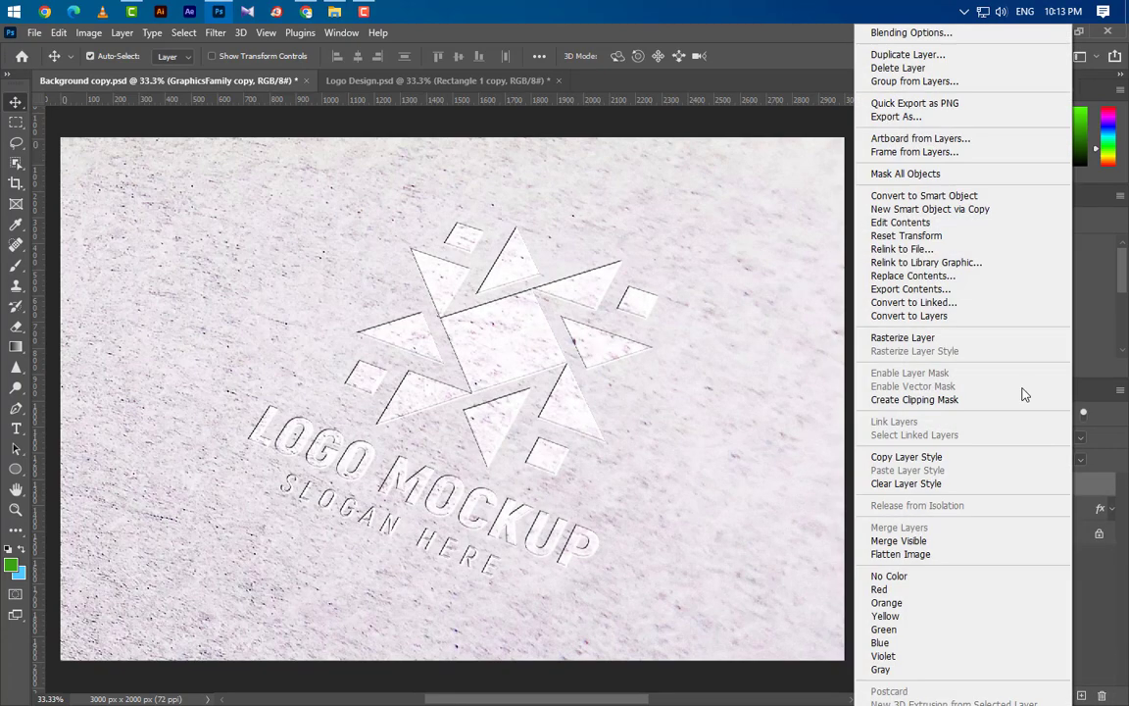
pyautogui.click(925, 36)
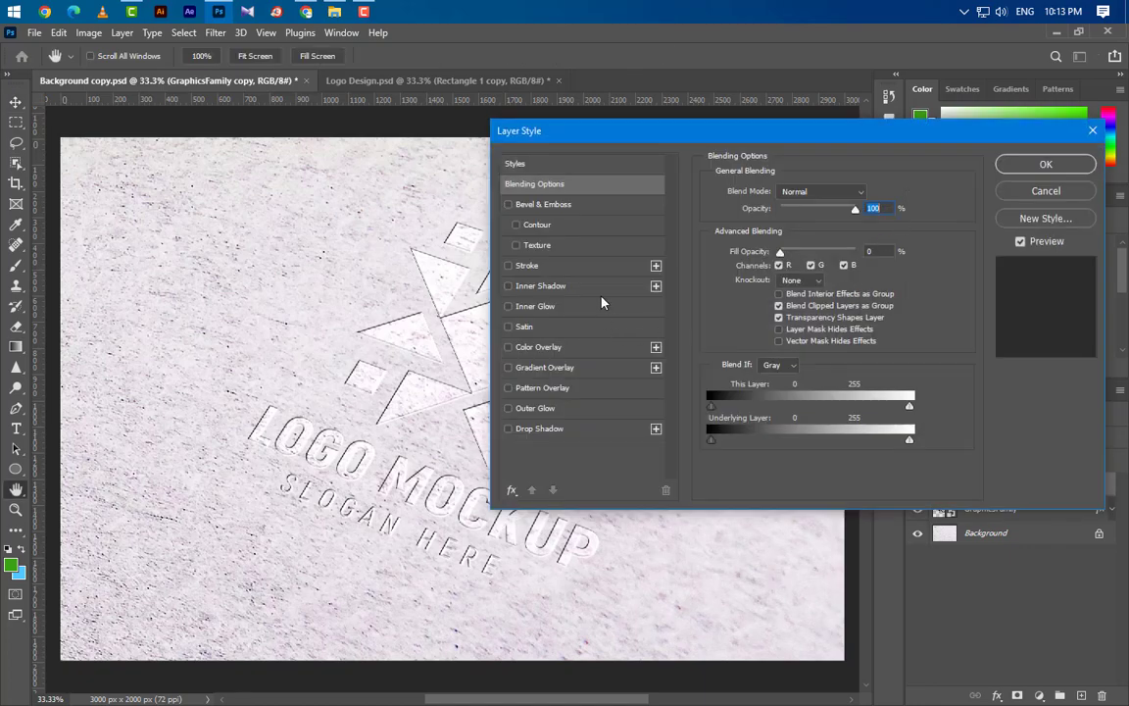
pyautogui.click(586, 287)
pyautogui.click(806, 196)
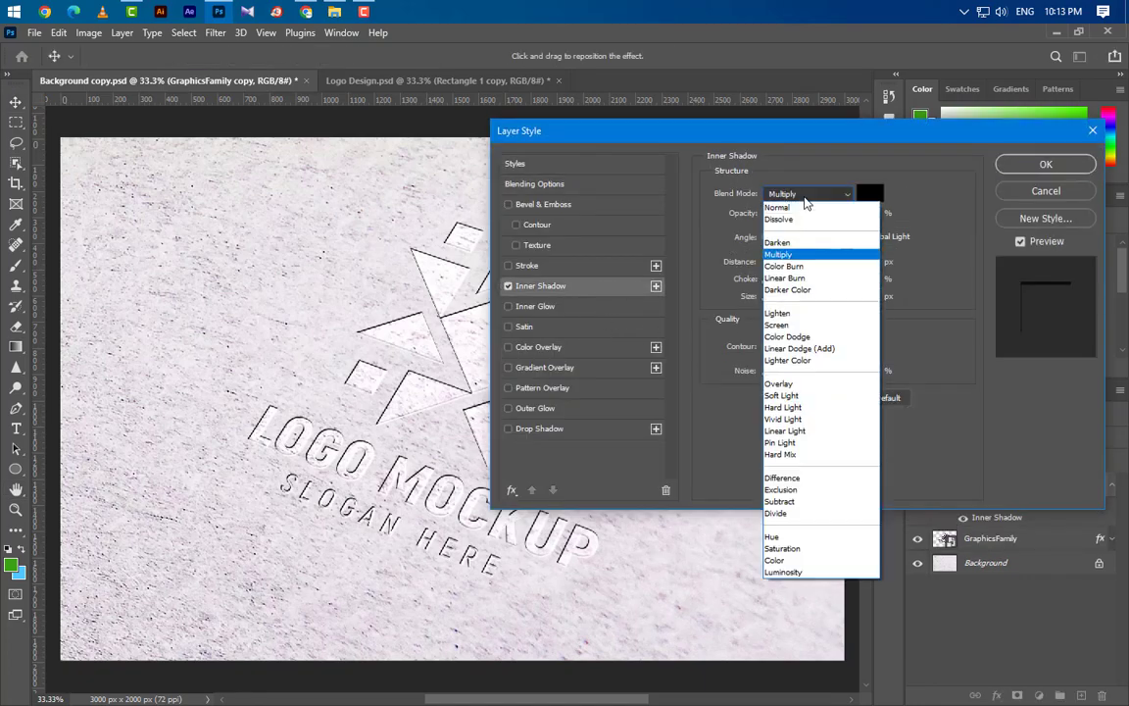
pyautogui.click(813, 256)
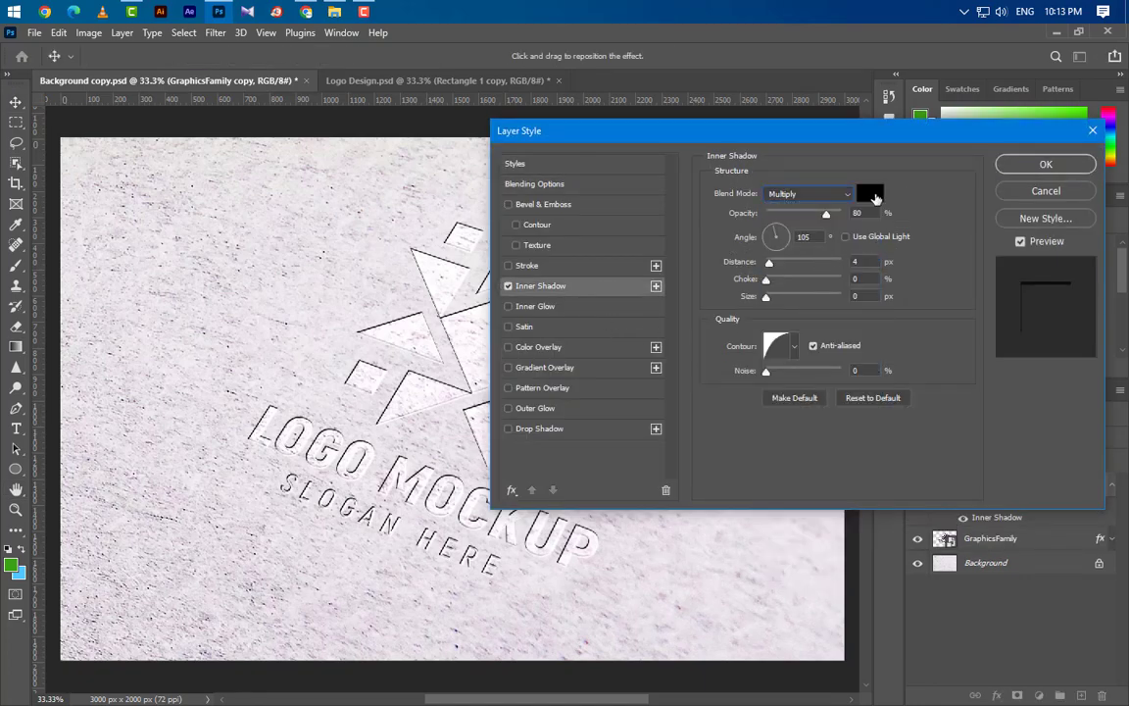
pyautogui.click(874, 195)
pyautogui.click(1064, 182)
pyautogui.moveTo(867, 213); pyautogui.dragTo(787, 239)
pyautogui.click(860, 263)
pyautogui.write('5')
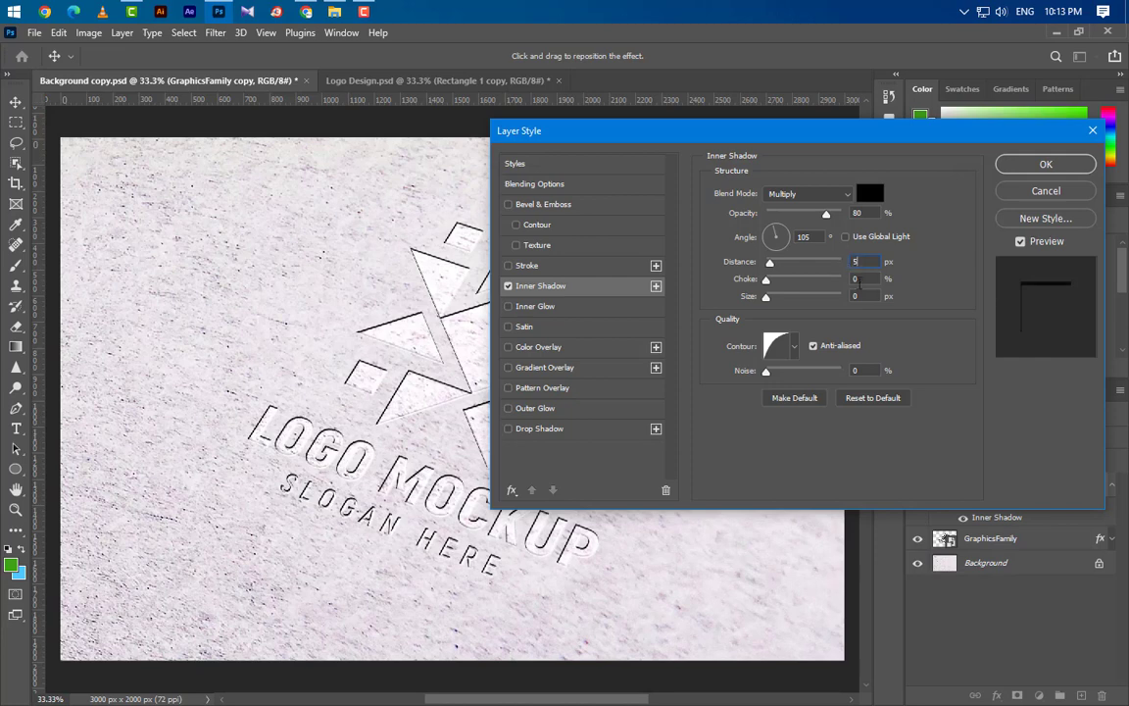
pyautogui.click(859, 296)
pyautogui.write('2')
# - Add a Pattern Overlay with the grey rough-texture pattern: Multiply, opacity 40%, angle 0°, scale 175%
pyautogui.click(594, 392)
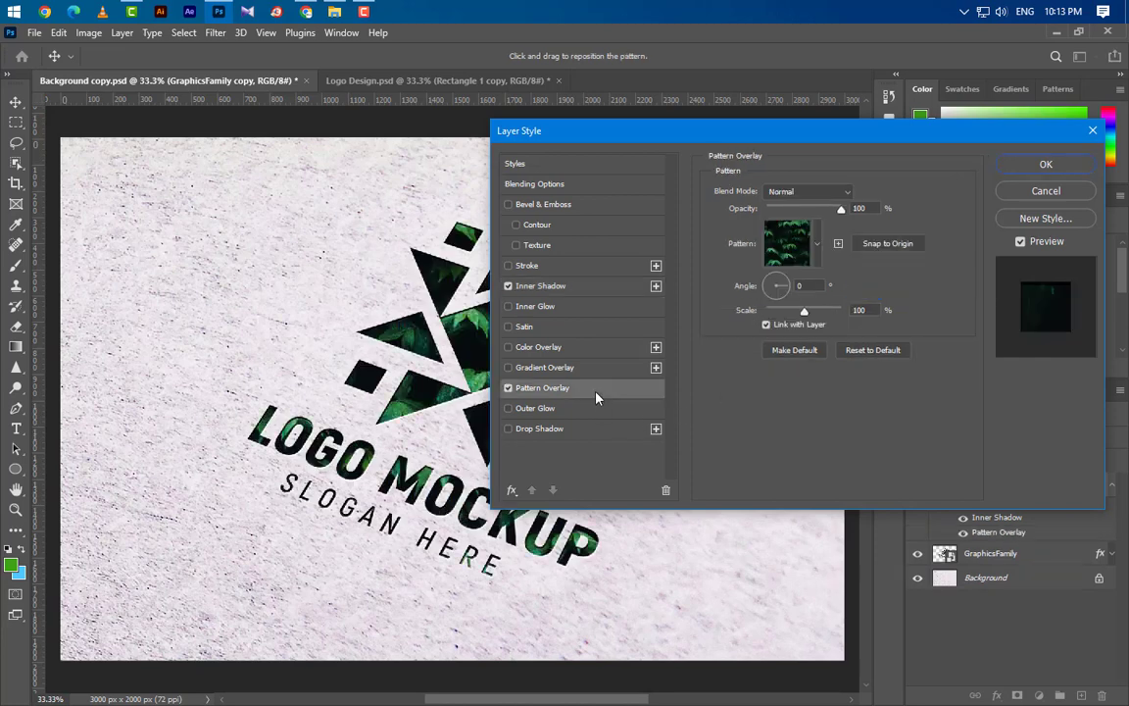
pyautogui.click(818, 243)
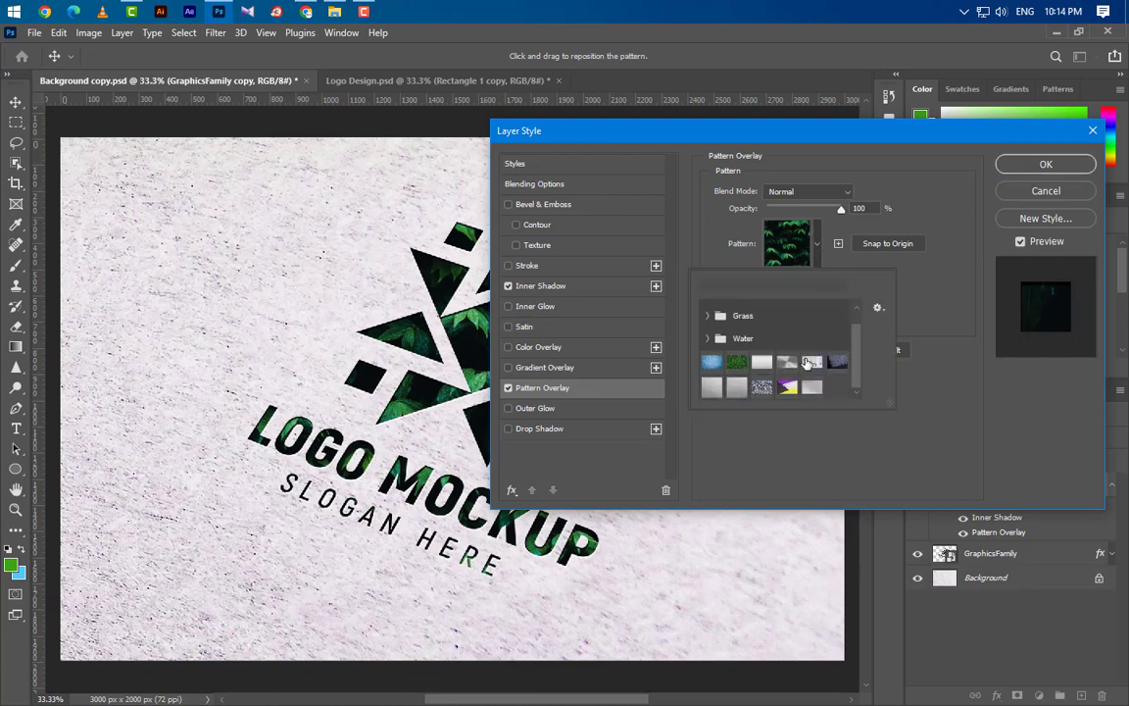
pyautogui.click(812, 387)
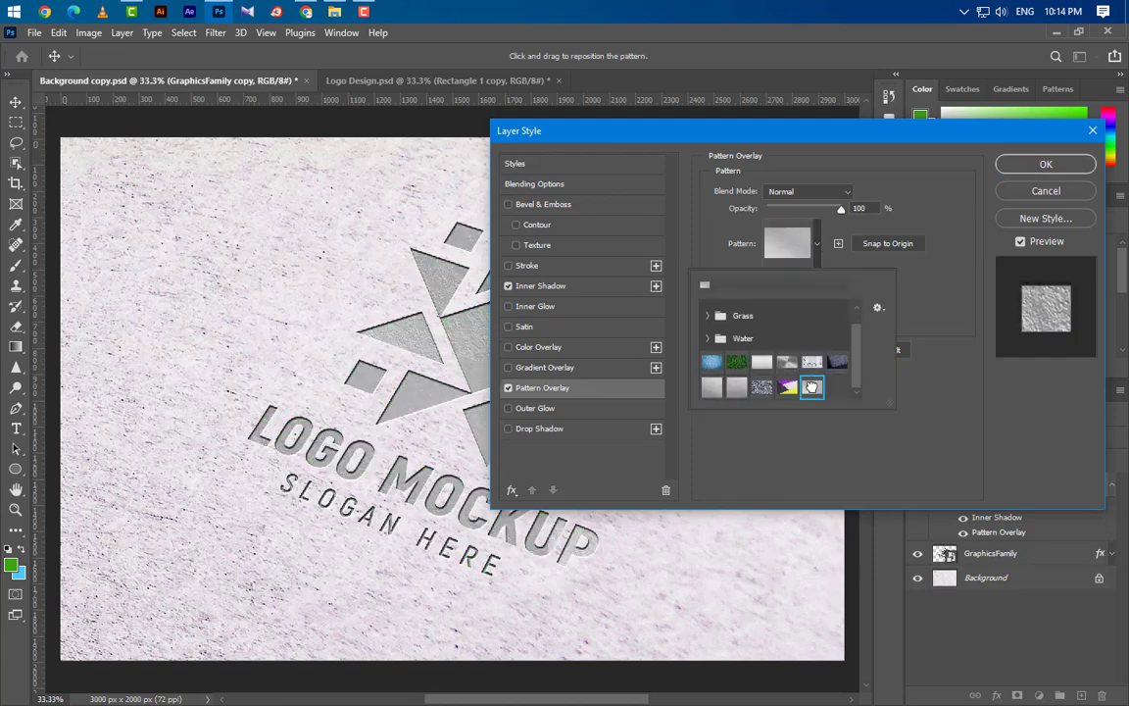
pyautogui.click(853, 255)
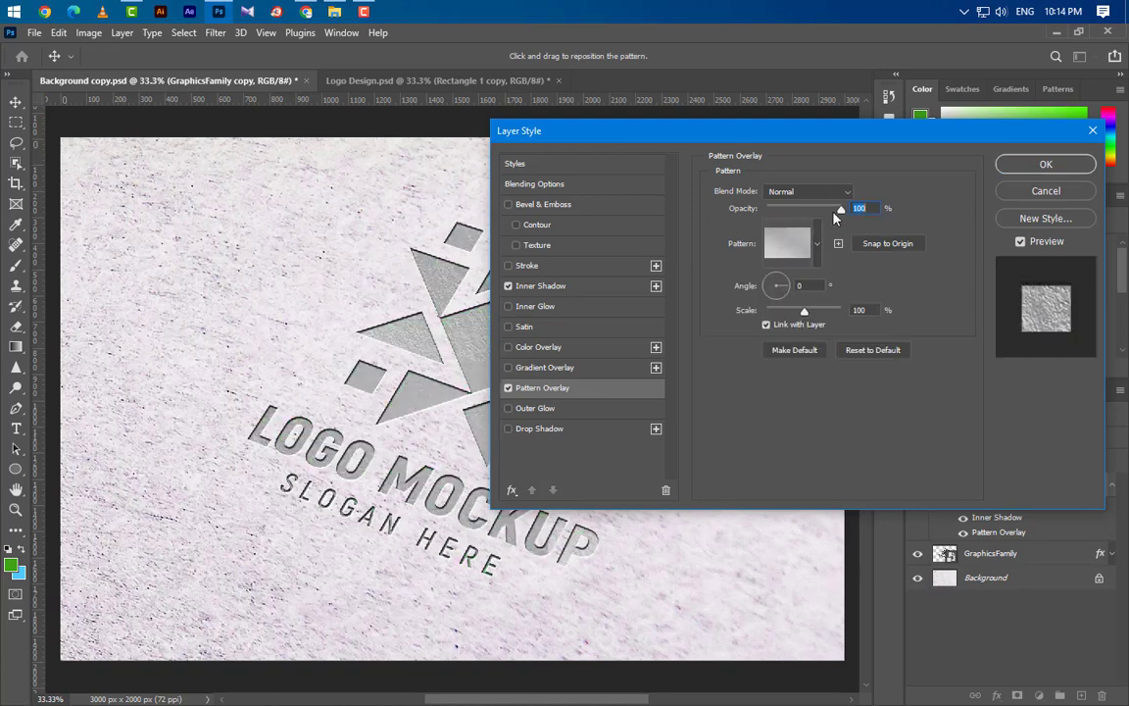
pyautogui.click(819, 194)
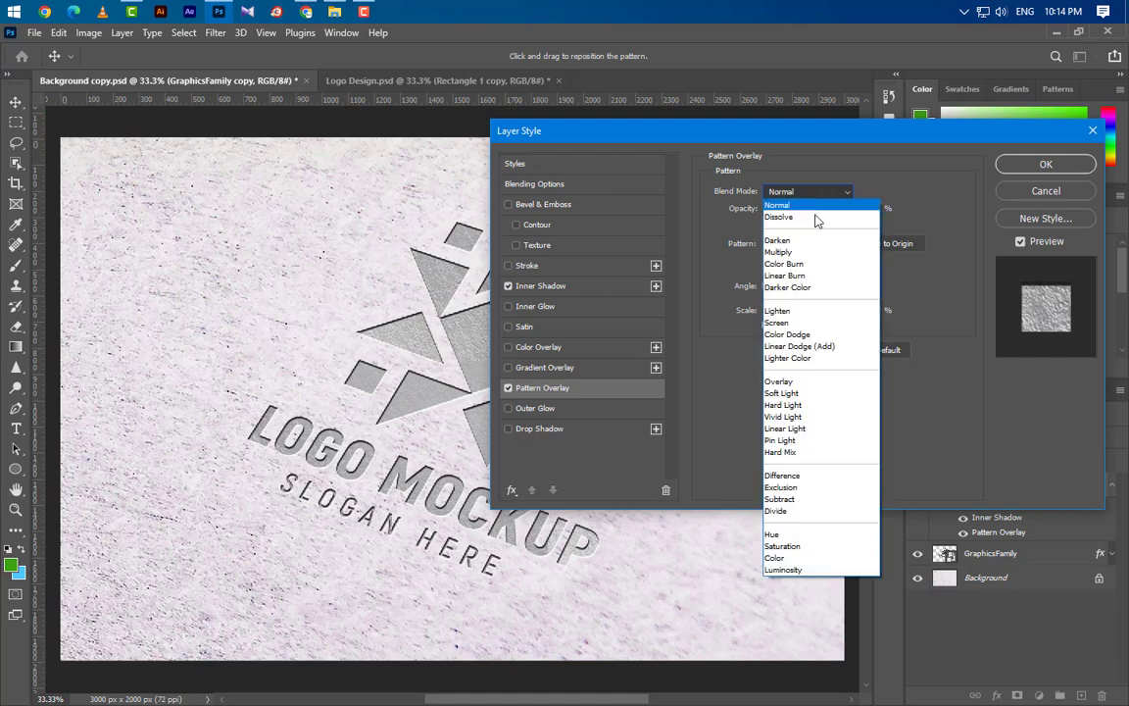
pyautogui.click(809, 253)
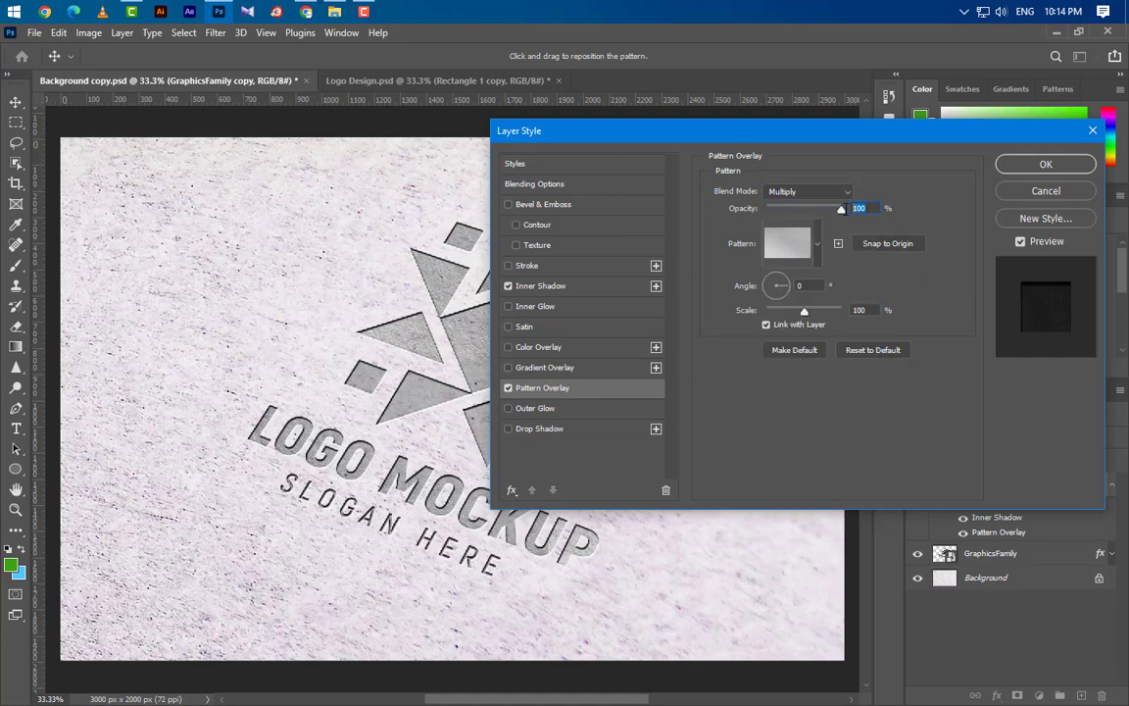
pyautogui.write('40')
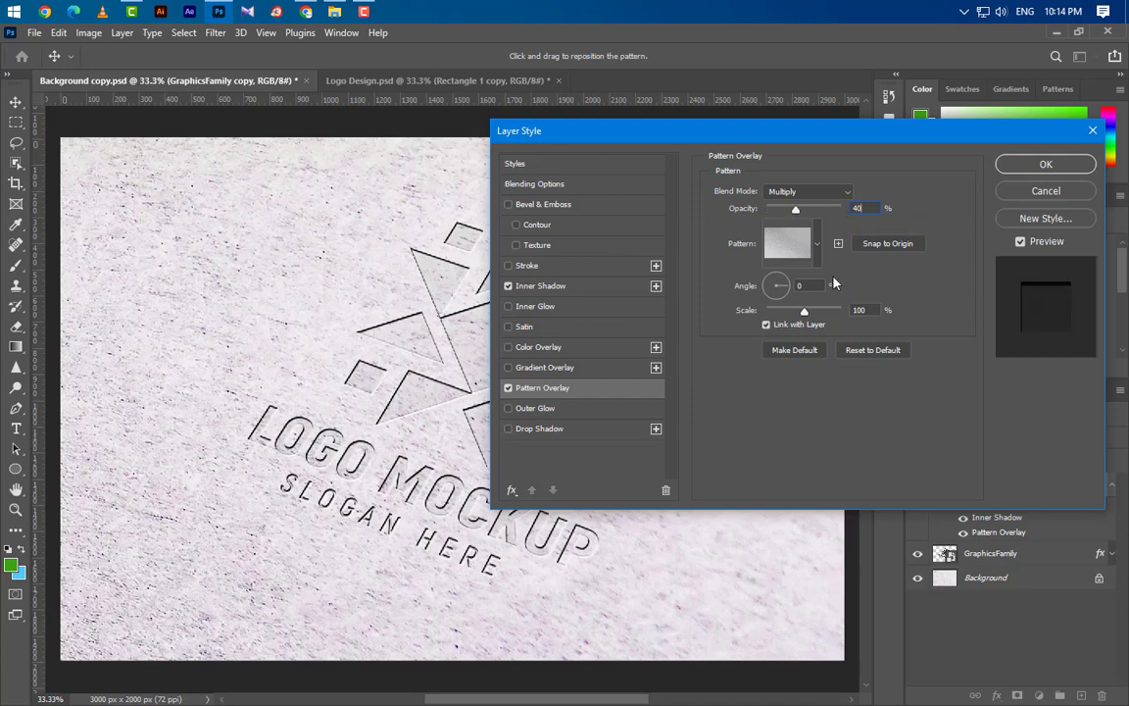
pyautogui.press('Tab')
pyautogui.write('175')
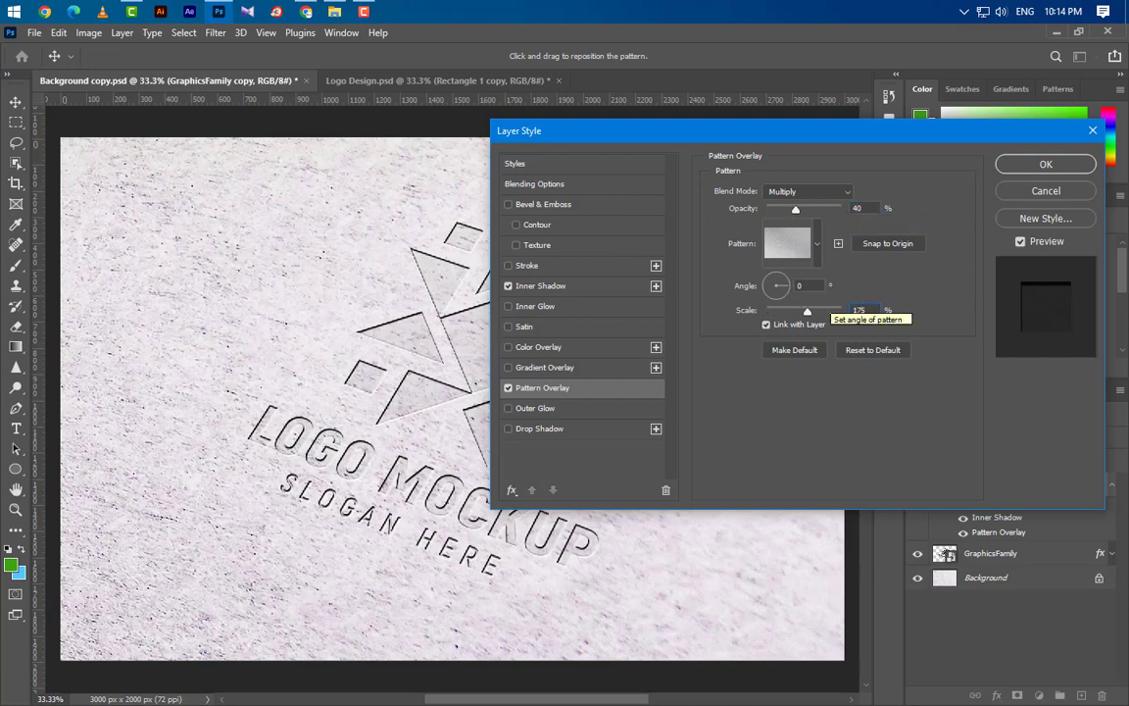
pyautogui.press('Tab')
# - Add a Drop Shadow to GraphicsFamily copy with colour b2b2b1 and the Screen blend mode
pyautogui.click(593, 433)
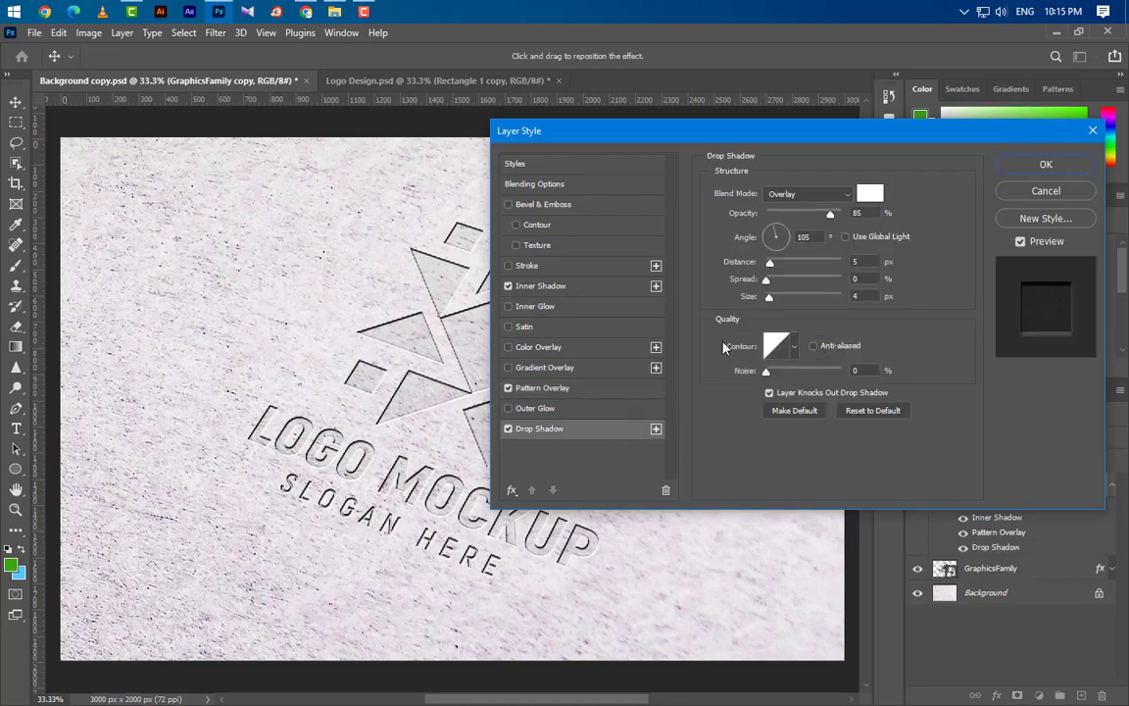
pyautogui.click(867, 196)
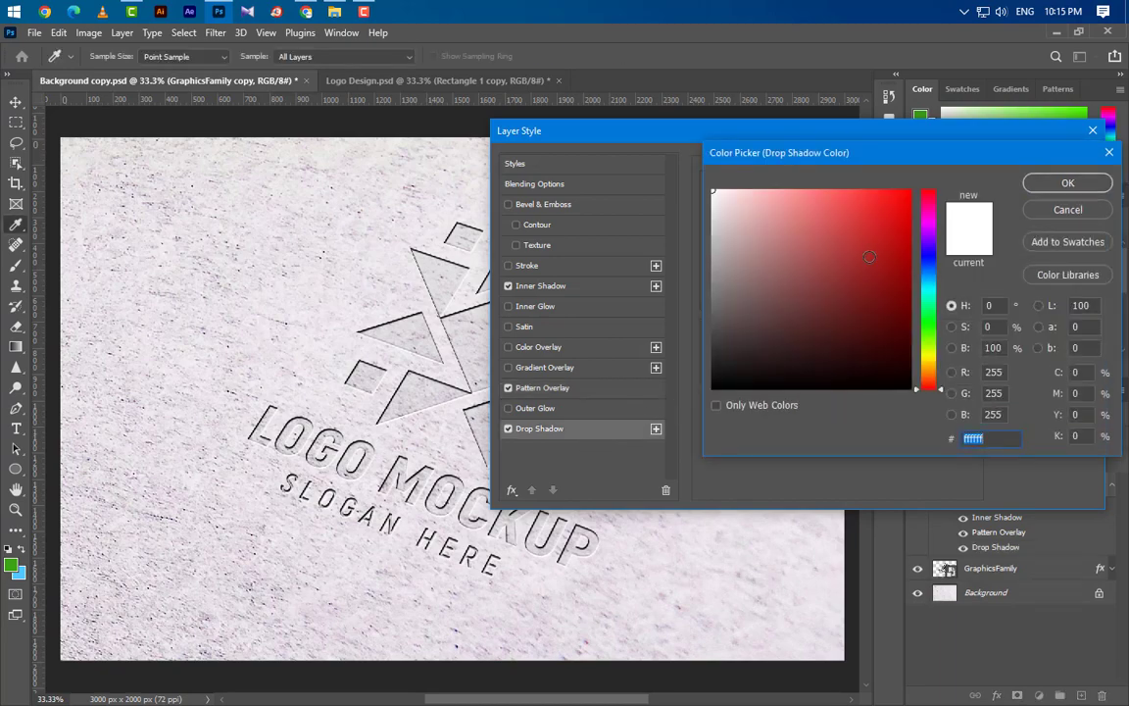
pyautogui.write('b2b2b1')
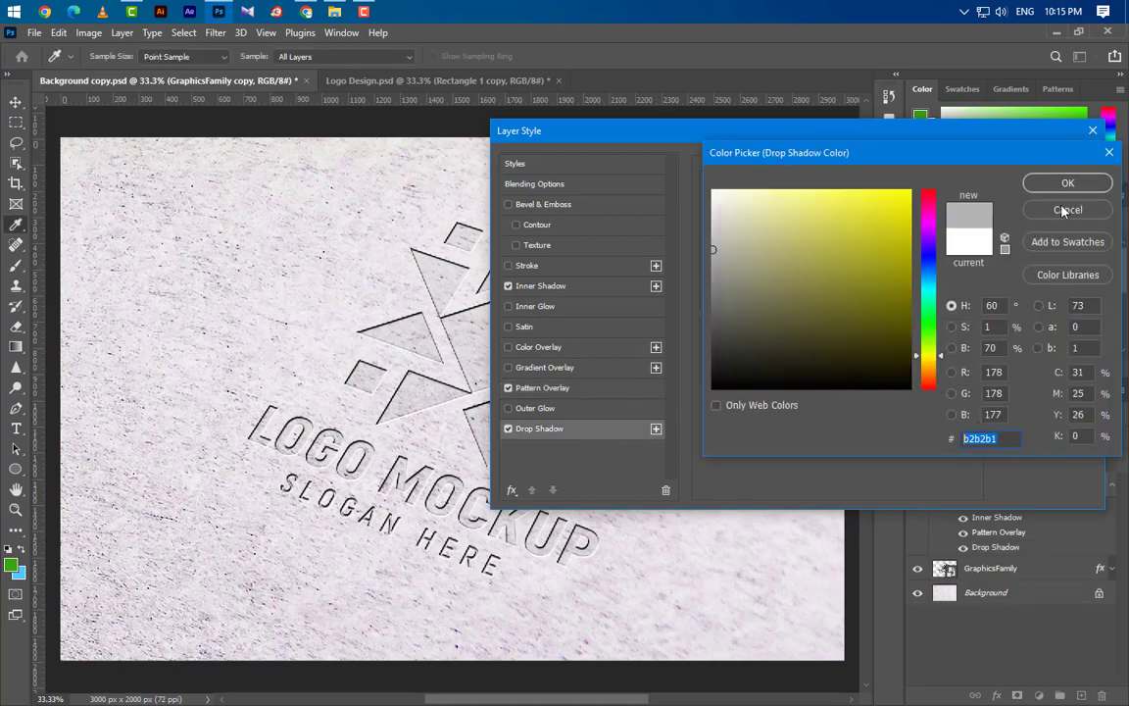
pyautogui.click(1067, 183)
pyautogui.click(809, 195)
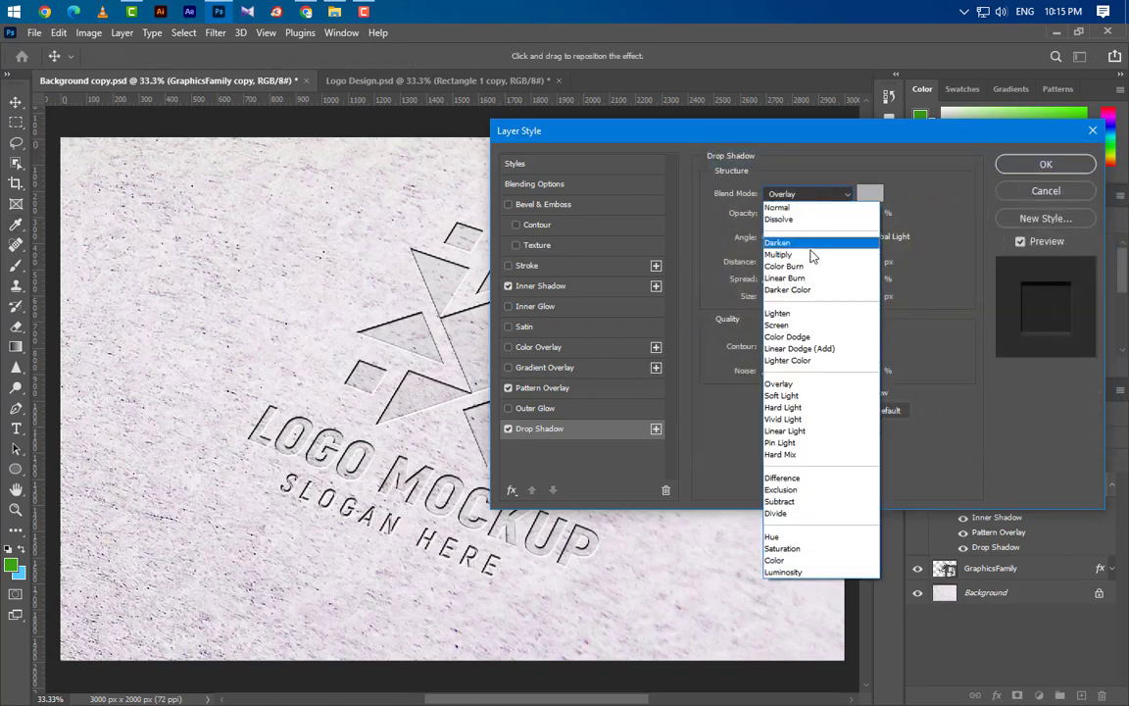
pyautogui.click(799, 325)
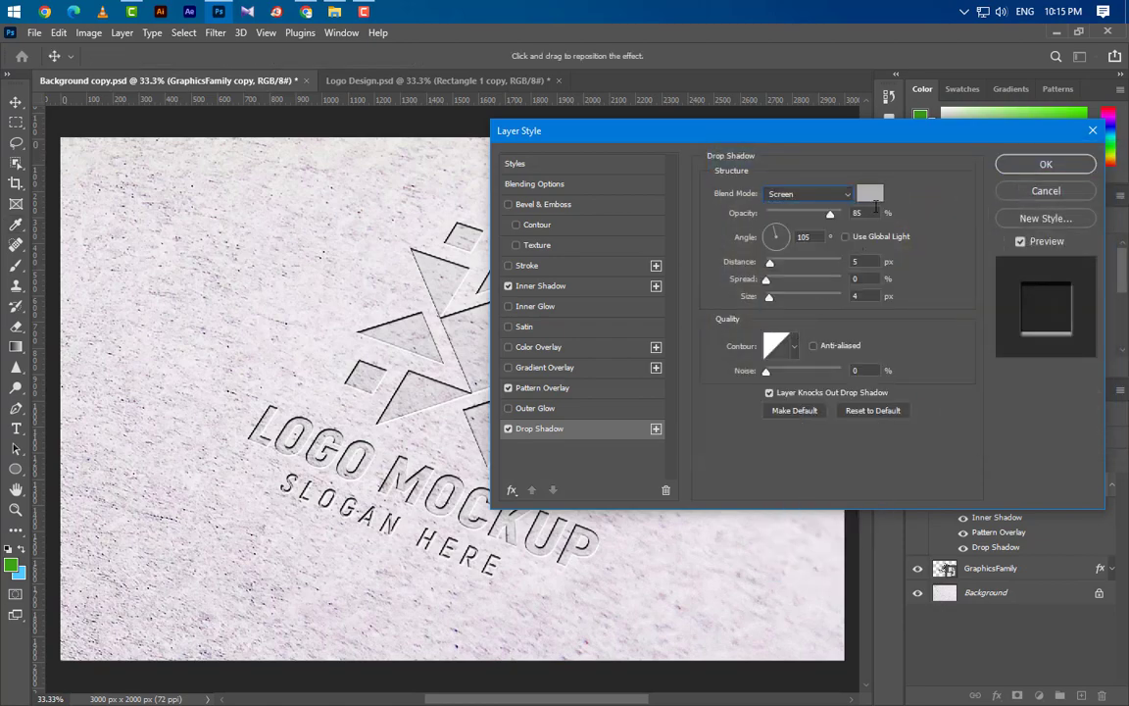
# - Set the Drop Shadow's opacity to 35% and distance to 7 px, and apply the layer style
pyautogui.moveTo(864, 214); pyautogui.dragTo(832, 219)
pyautogui.write('35')
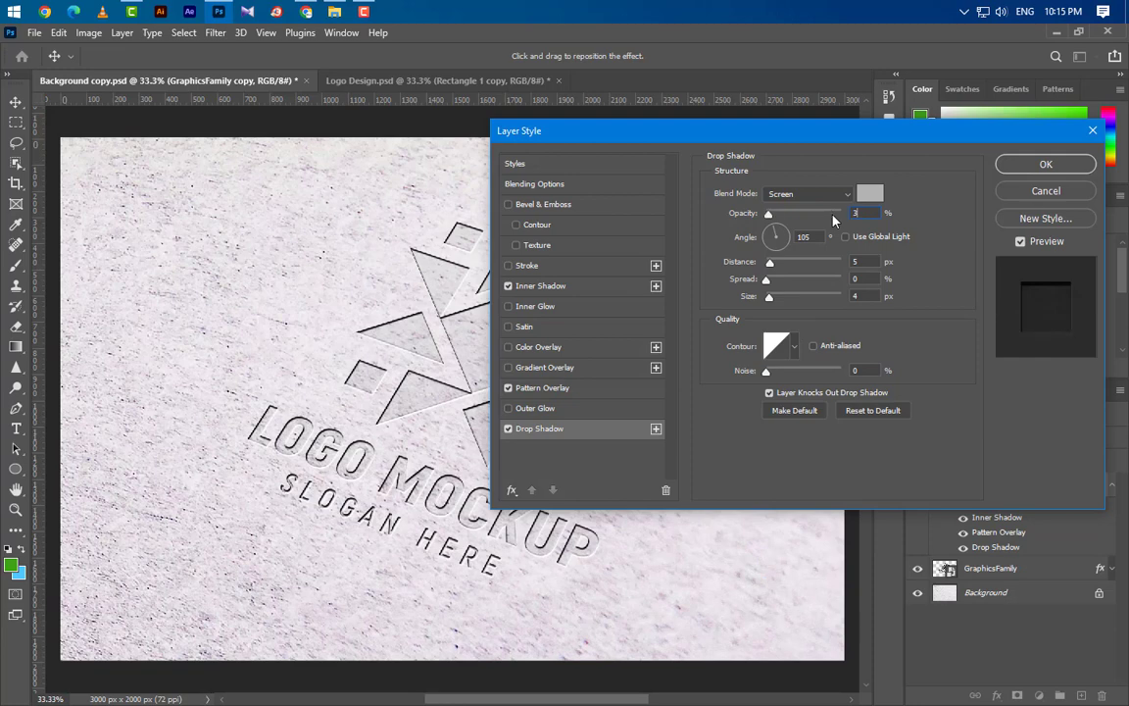
pyautogui.click(845, 262)
pyautogui.press('BackSpace')
pyautogui.write('7')
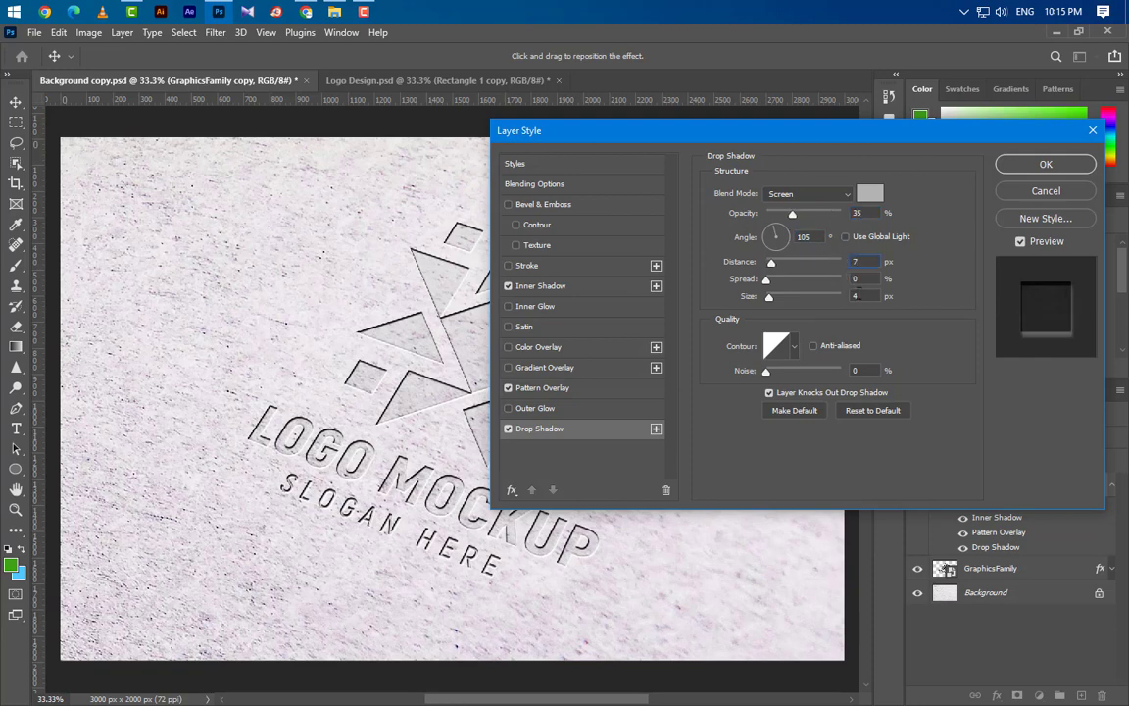
pyautogui.click(848, 295)
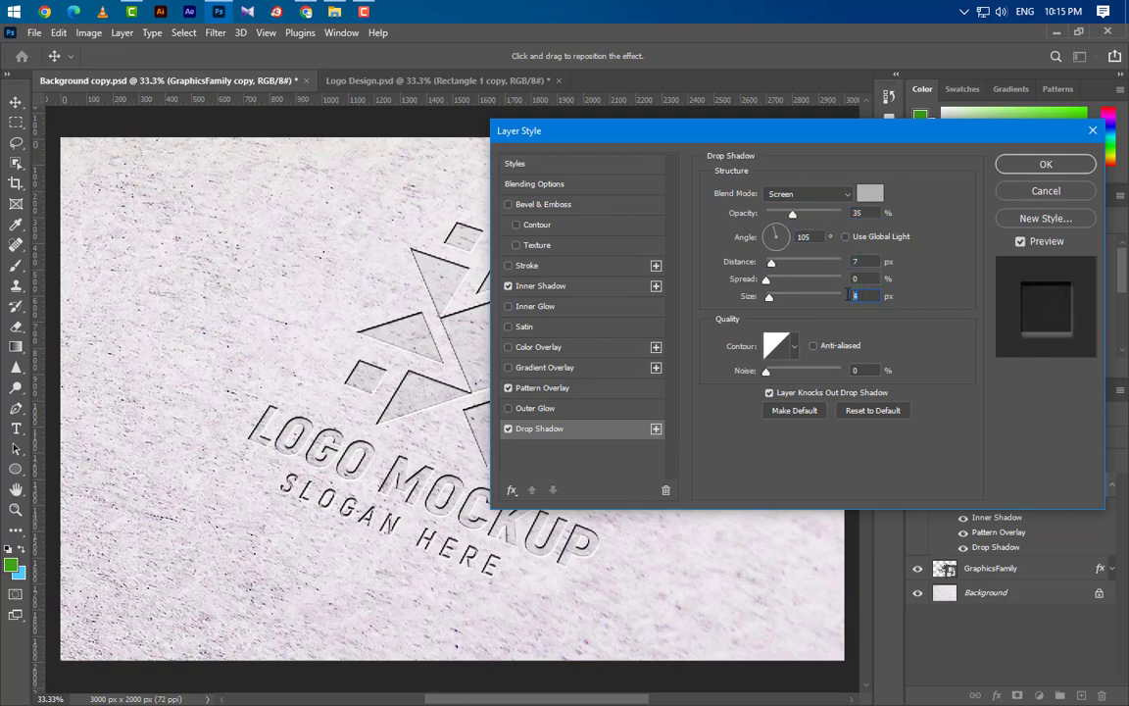
pyautogui.click(1037, 163)
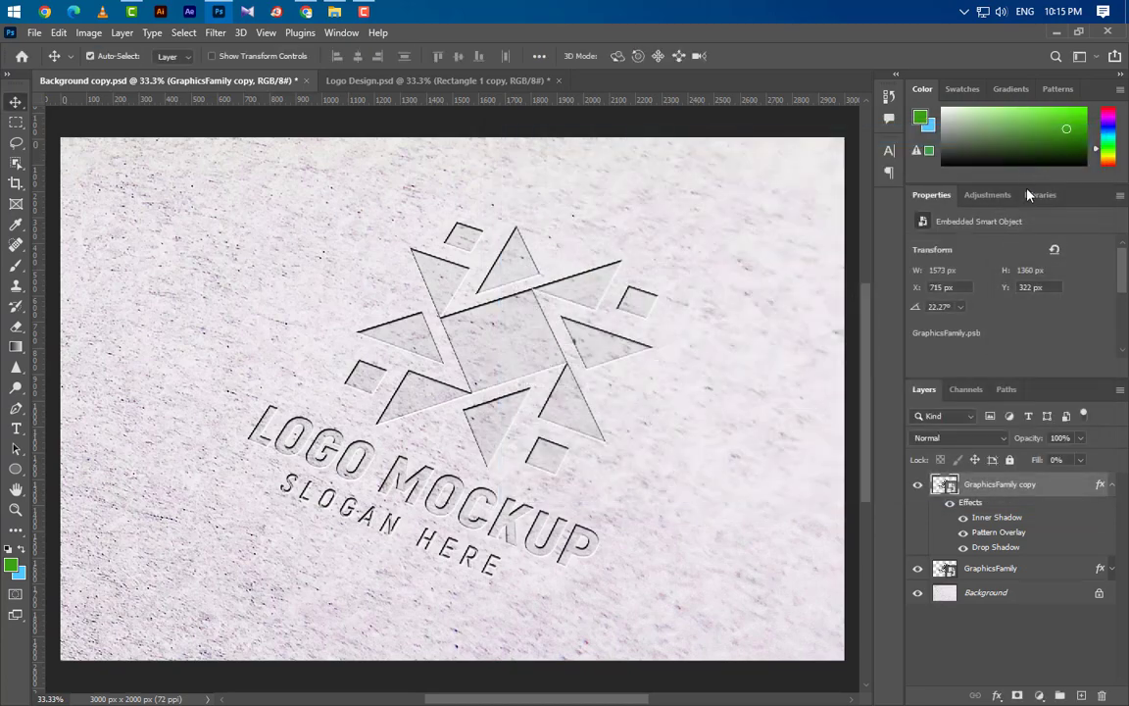
# - Collapse the effects of GraphicsFamily copy, duplicate the layer as GraphicsFamily copy 2, and hide the new duplicate
pyautogui.click(1112, 484)
pyautogui.rightClick(1072, 491)
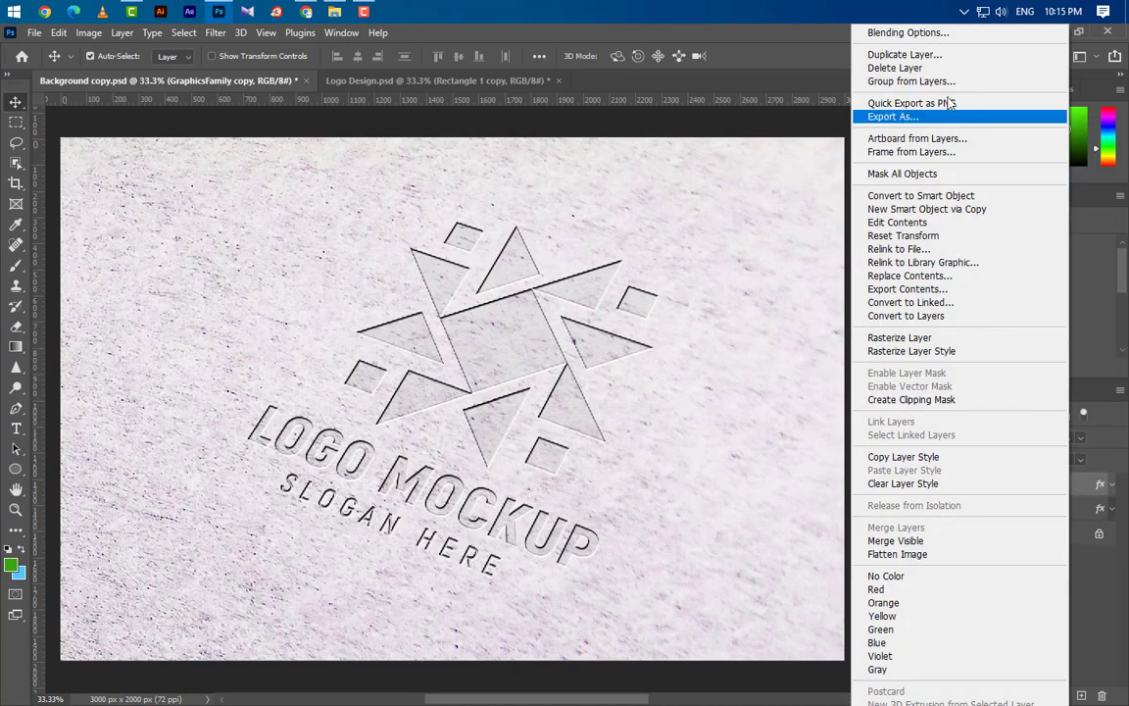
pyautogui.click(912, 51)
pyautogui.click(693, 211)
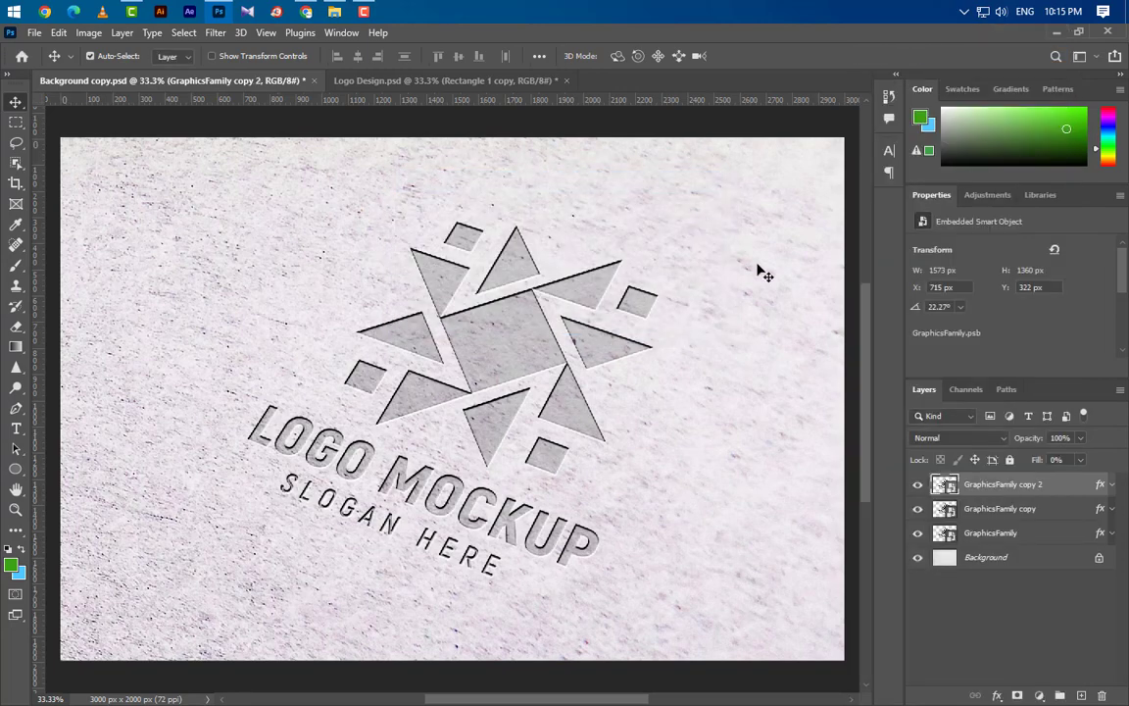
pyautogui.click(917, 488)
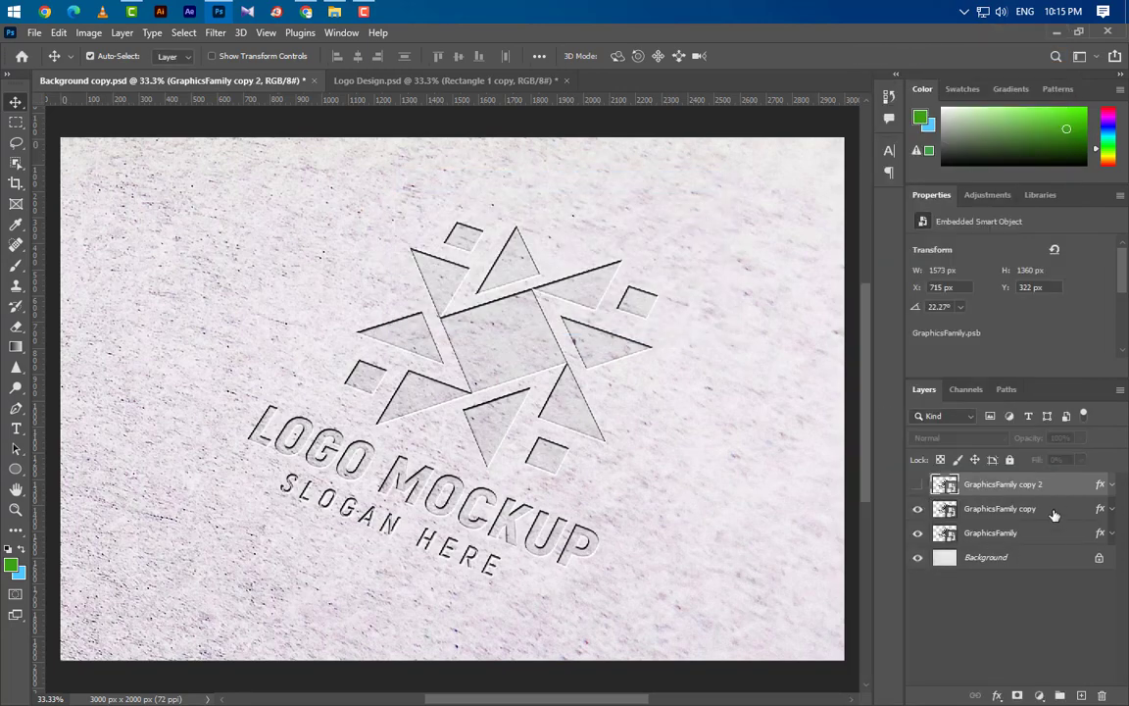
# - Place the Png.png texture image from the file explorer directly above the GraphicsFamily copy layer, covering the whole canvas
pyautogui.click(1054, 509)
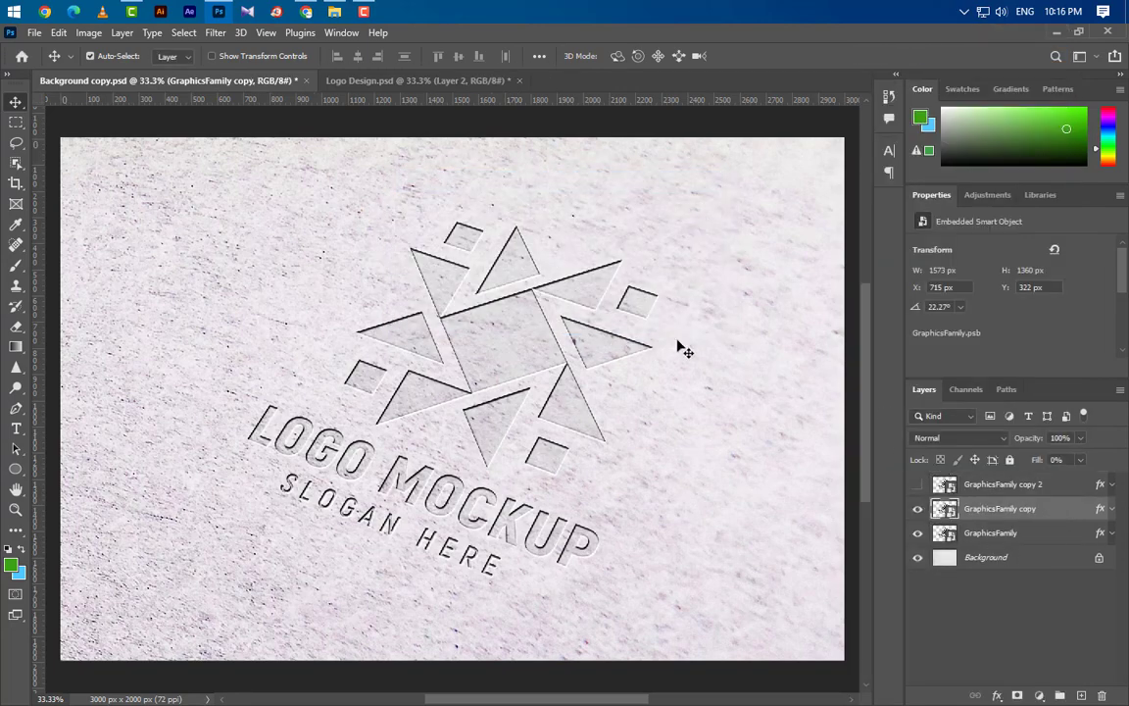
pyautogui.click(334, 11)
pyautogui.moveTo(454, 147); pyautogui.dragTo(475, 442)
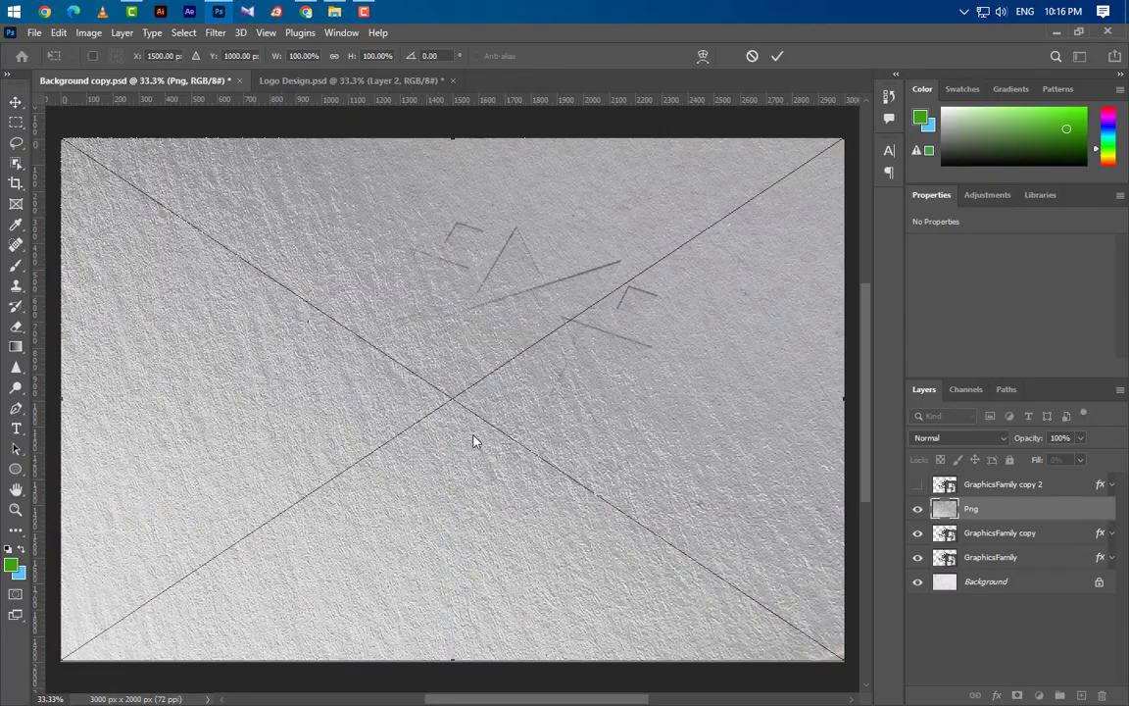
pyautogui.click(776, 56)
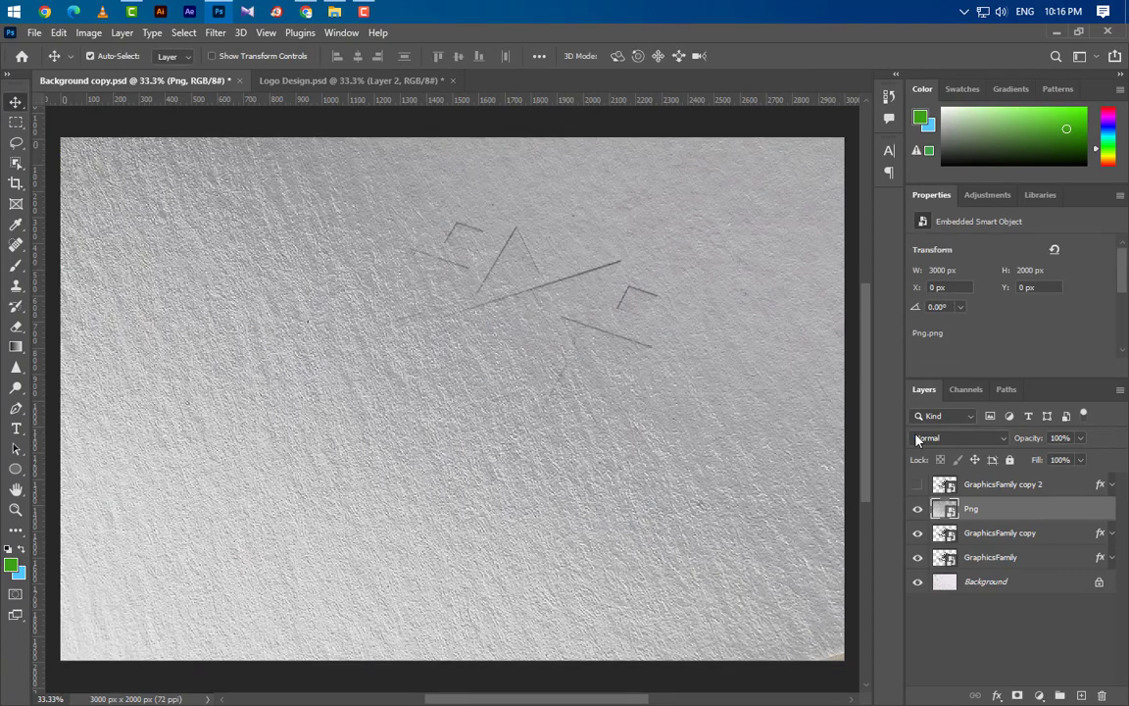
# - Set the Png texture layer to the Hard Light blend mode at 50% opacity
pyautogui.click(970, 439)
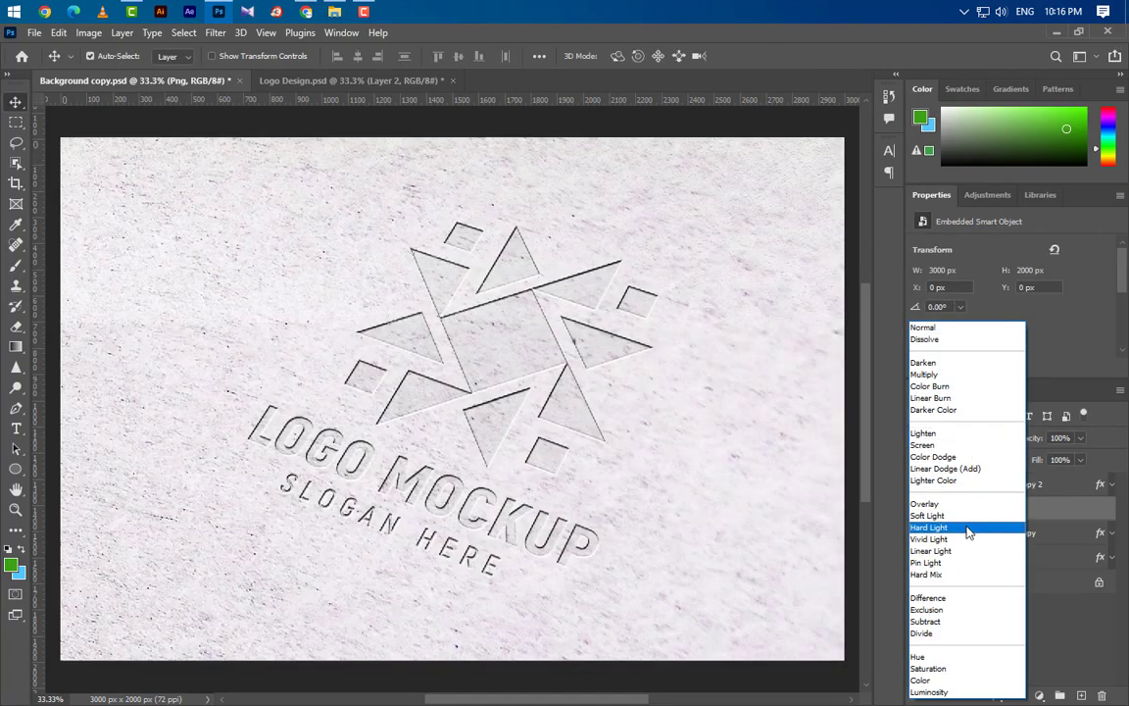
pyautogui.click(966, 529)
pyautogui.click(1043, 443)
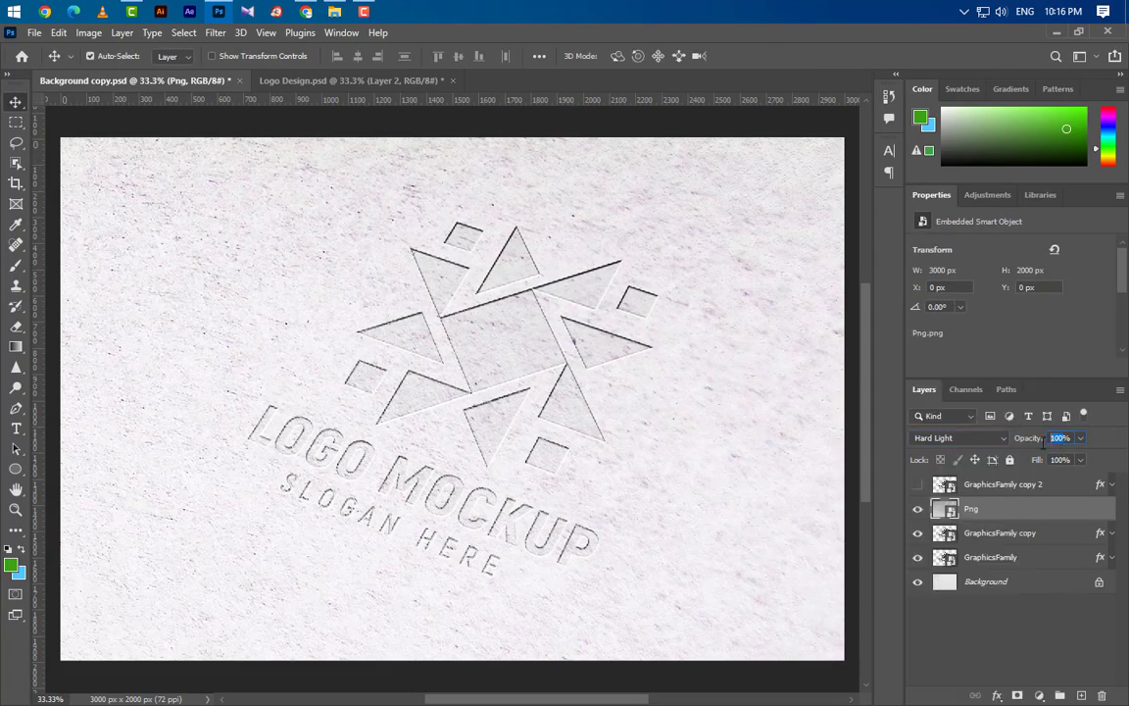
pyautogui.write('50')
pyautogui.press('Return')
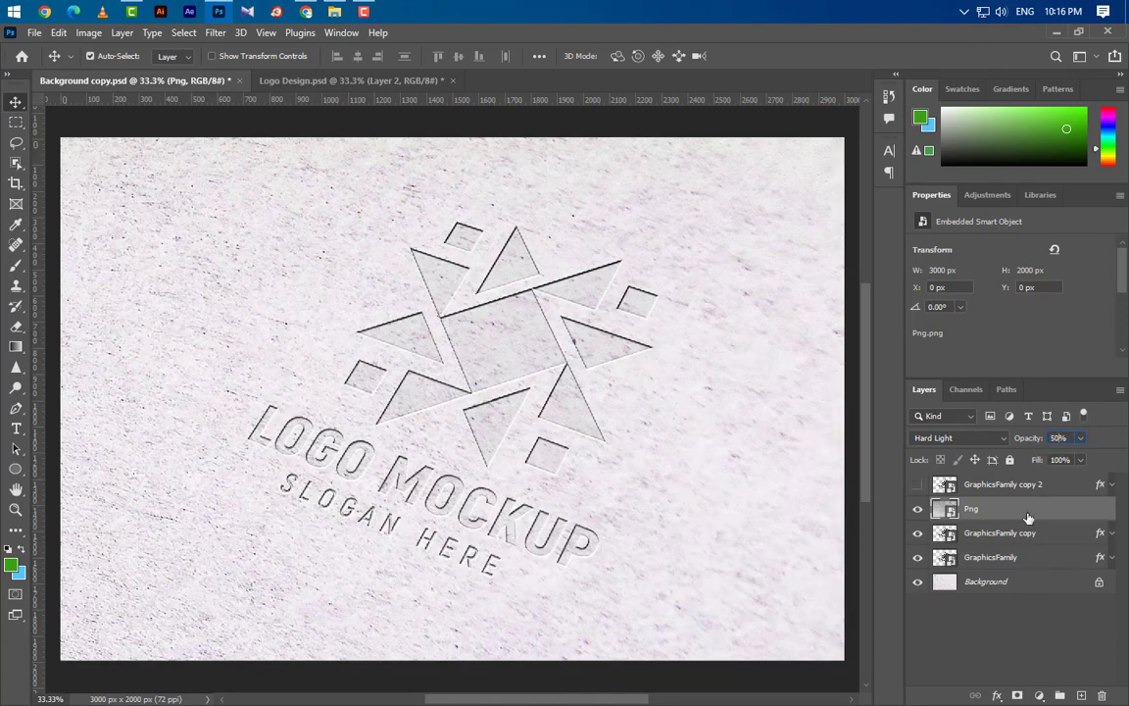
# - Make the GraphicsFamily copy 2 layer visible and delete its inherited layer effects
pyautogui.click(1015, 484)
pyautogui.click(918, 484)
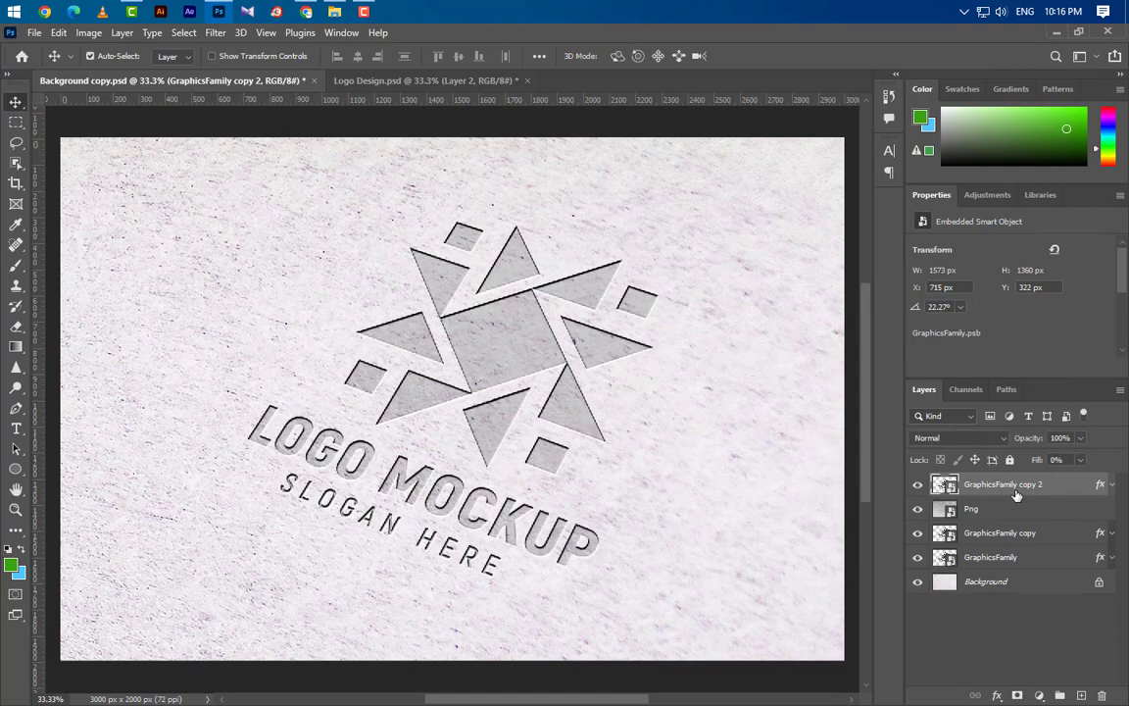
pyautogui.moveTo(1100, 489); pyautogui.dragTo(1102, 695)
# - Add an Inner Shadow to GraphicsFamily copy 2 with 70% opacity, 7 px distance and a linear contour, and apply it
pyautogui.rightClick(1064, 488)
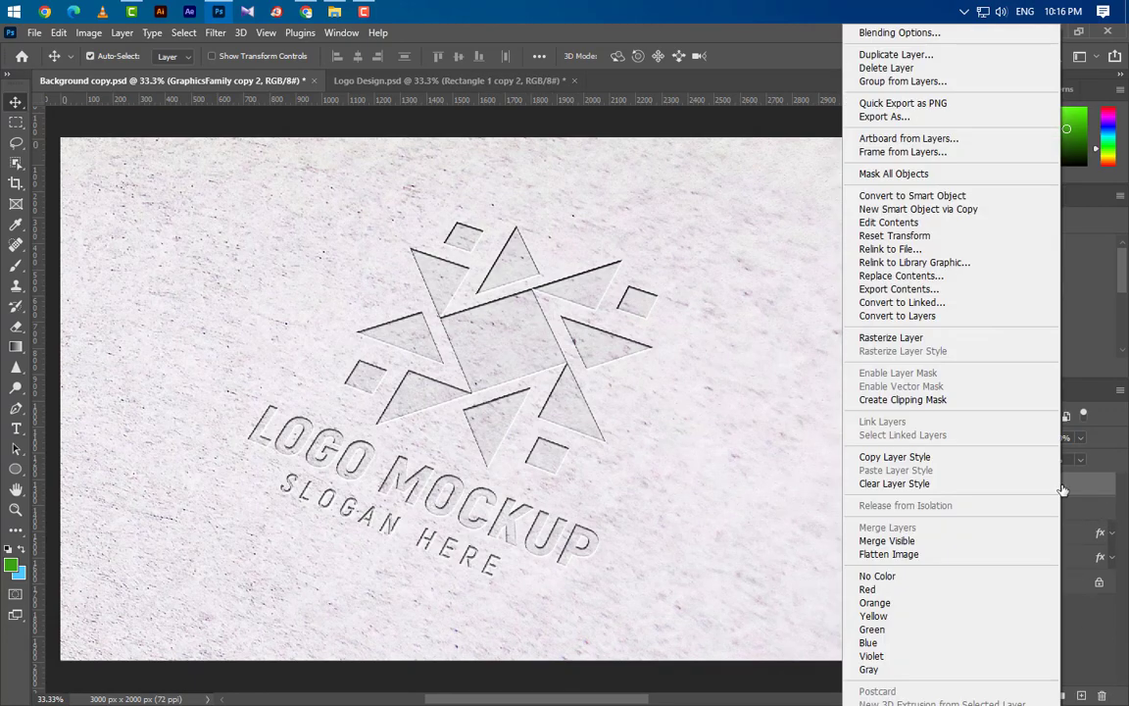
pyautogui.click(928, 37)
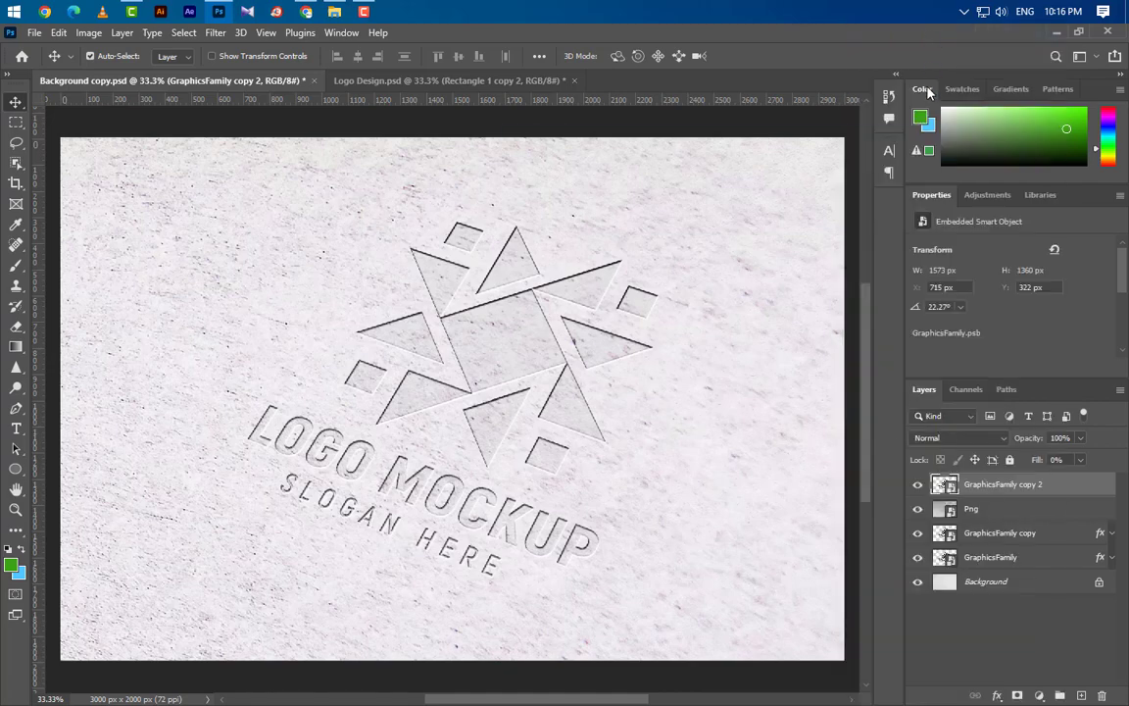
pyautogui.click(540, 285)
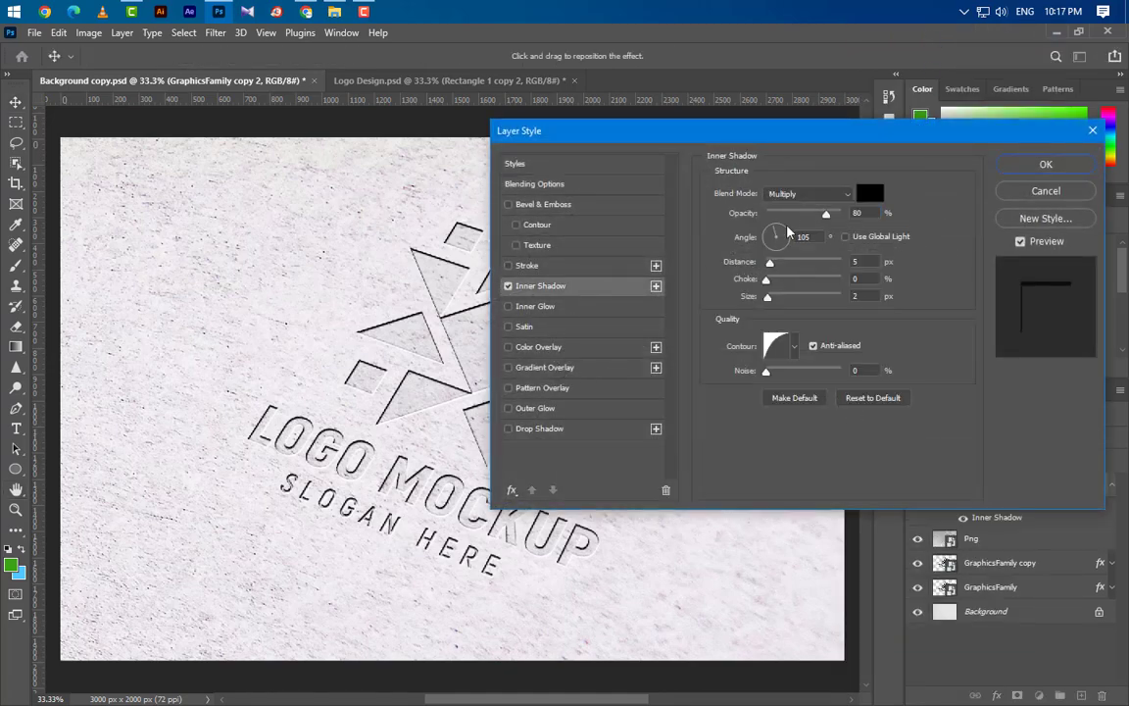
pyautogui.doubleClick(863, 213)
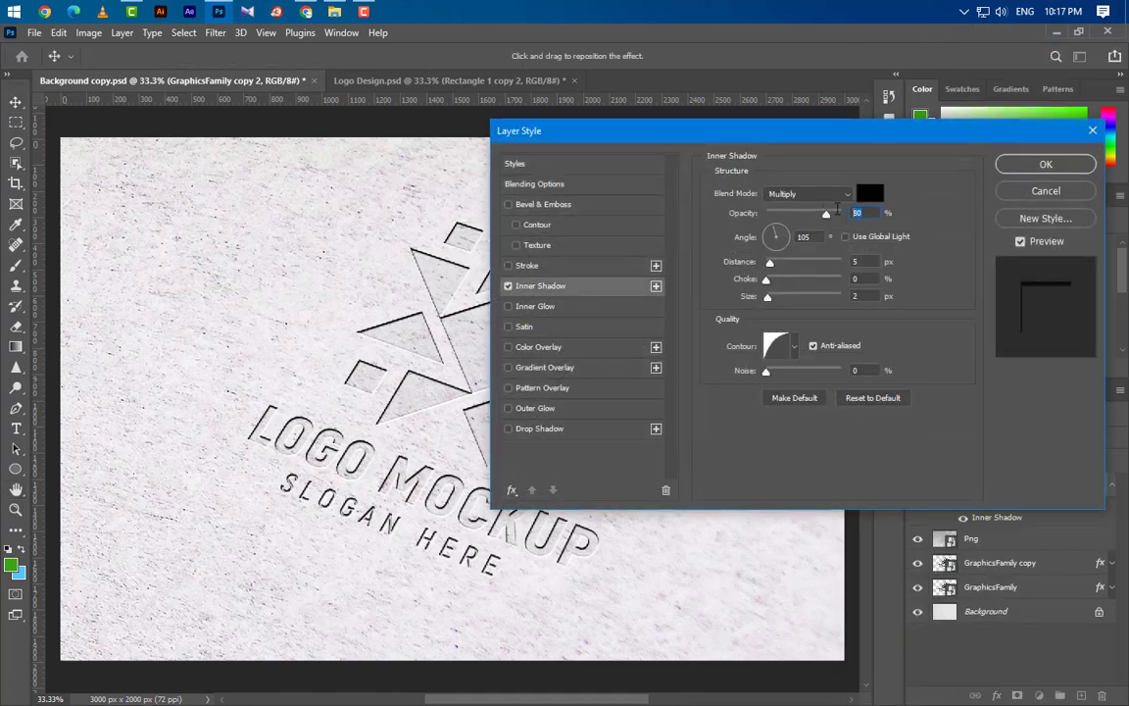
pyautogui.write('70')
pyautogui.press('Tab')
pyautogui.press('Tab')
pyautogui.write('7')
pyautogui.click(795, 347)
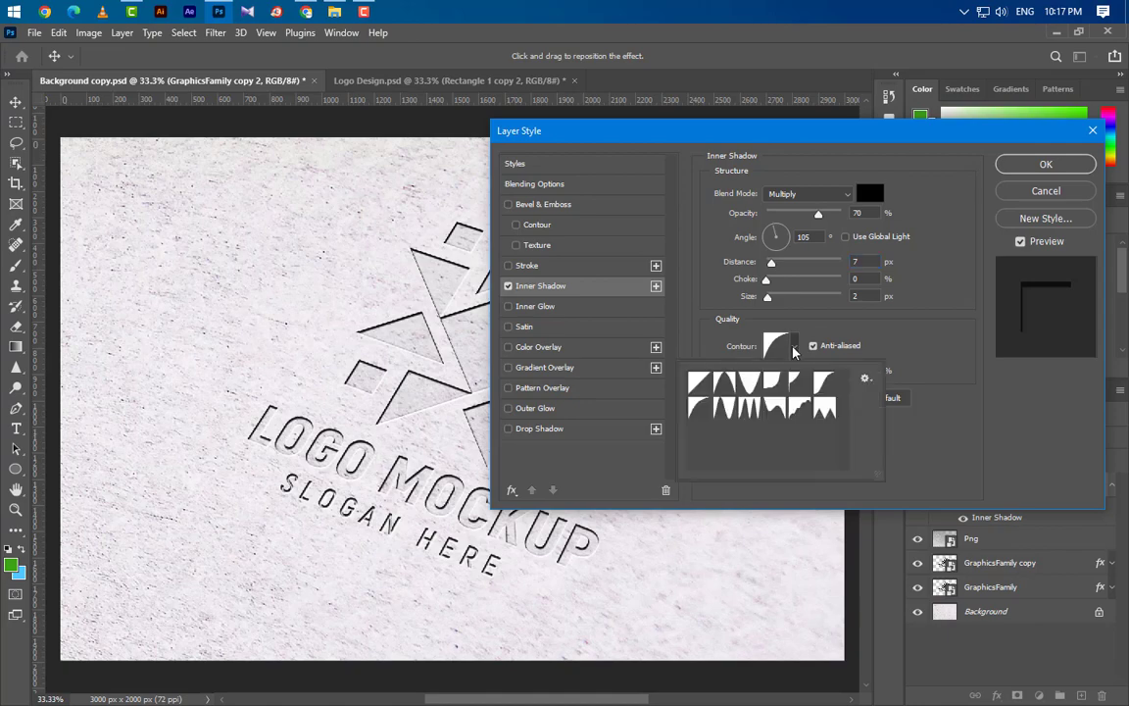
pyautogui.click(929, 361)
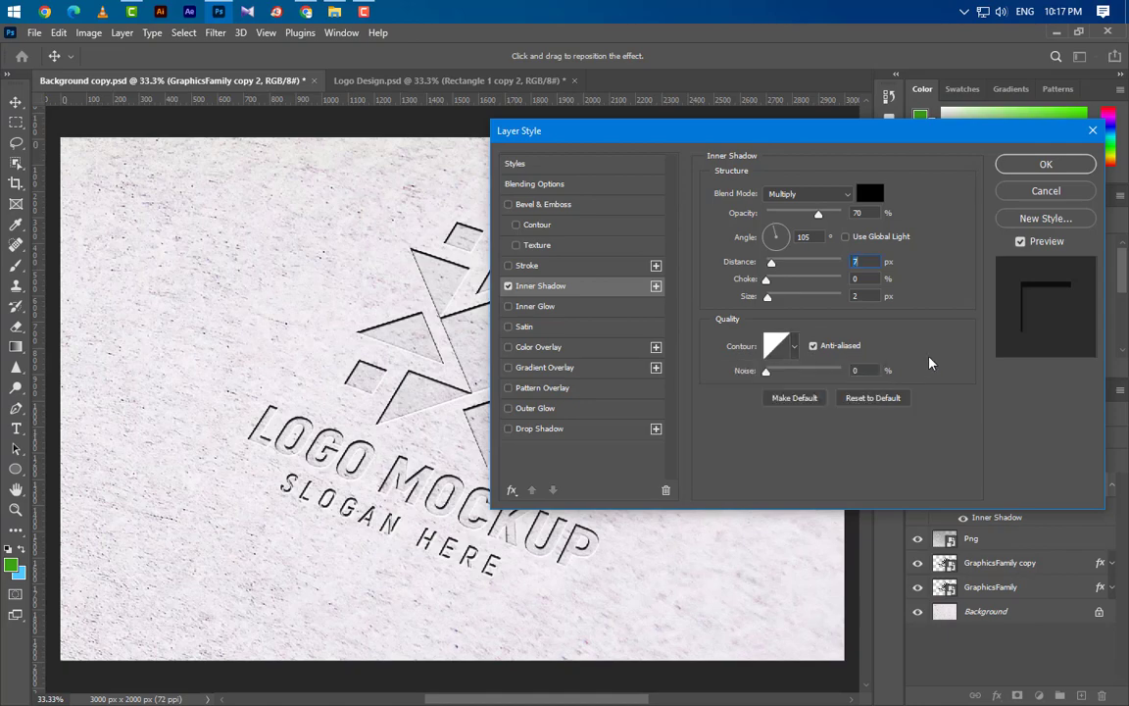
pyautogui.click(930, 354)
pyautogui.click(1020, 173)
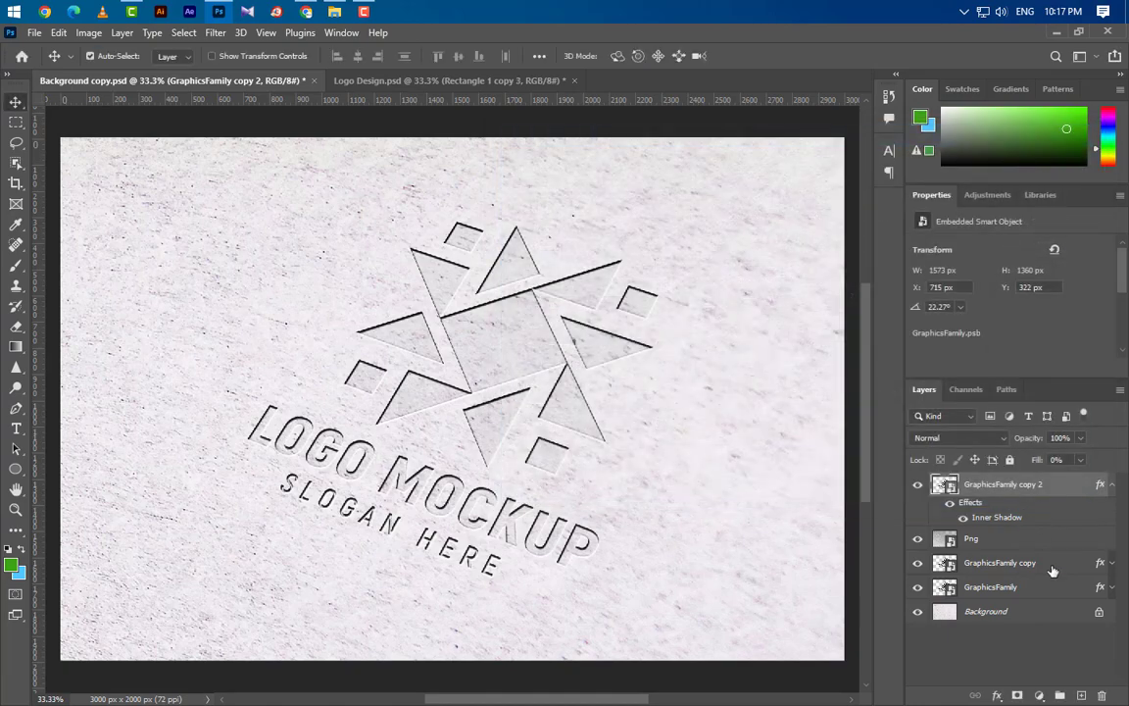
# - Collapse the effects of GraphicsFamily copy 2, duplicate it as GraphicsFamily copy 3, and expand the duplicate's effects
pyautogui.click(1111, 484)
pyautogui.rightClick(1074, 488)
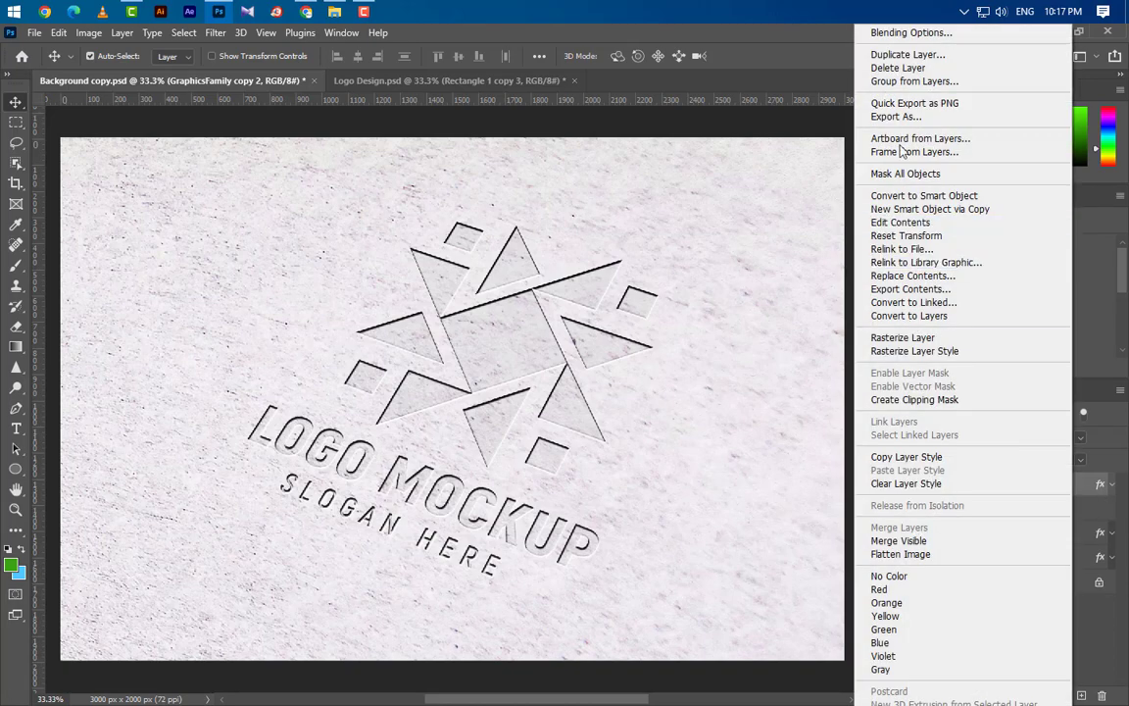
pyautogui.click(907, 55)
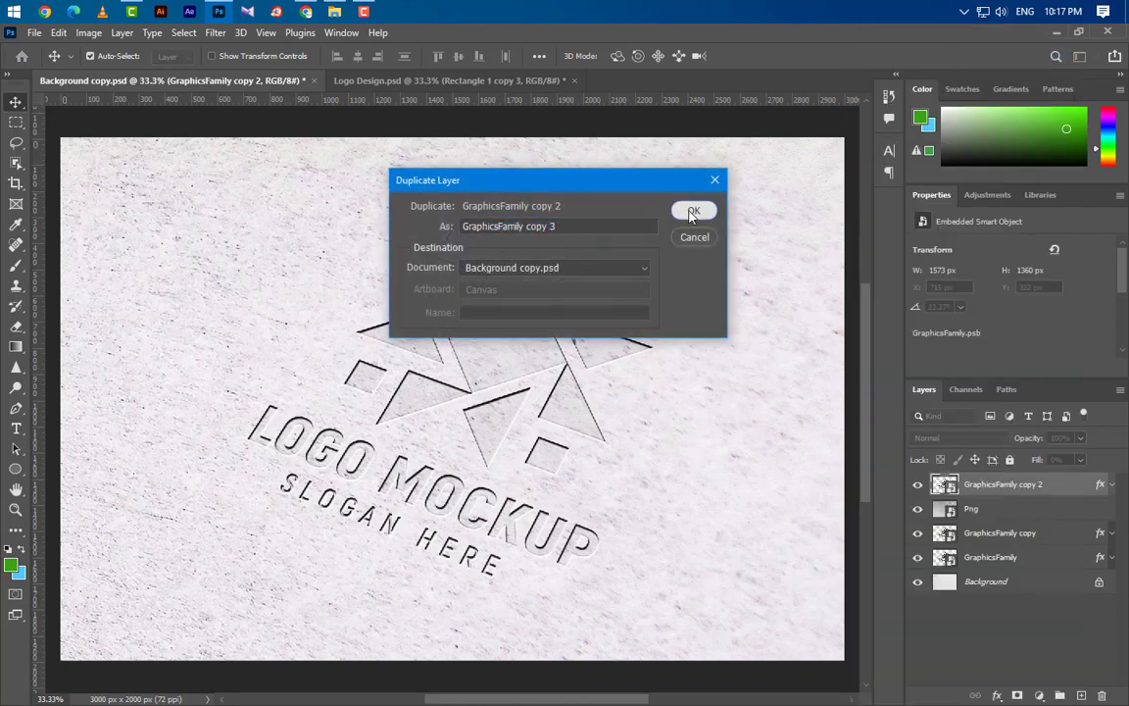
pyautogui.click(693, 210)
pyautogui.click(1112, 485)
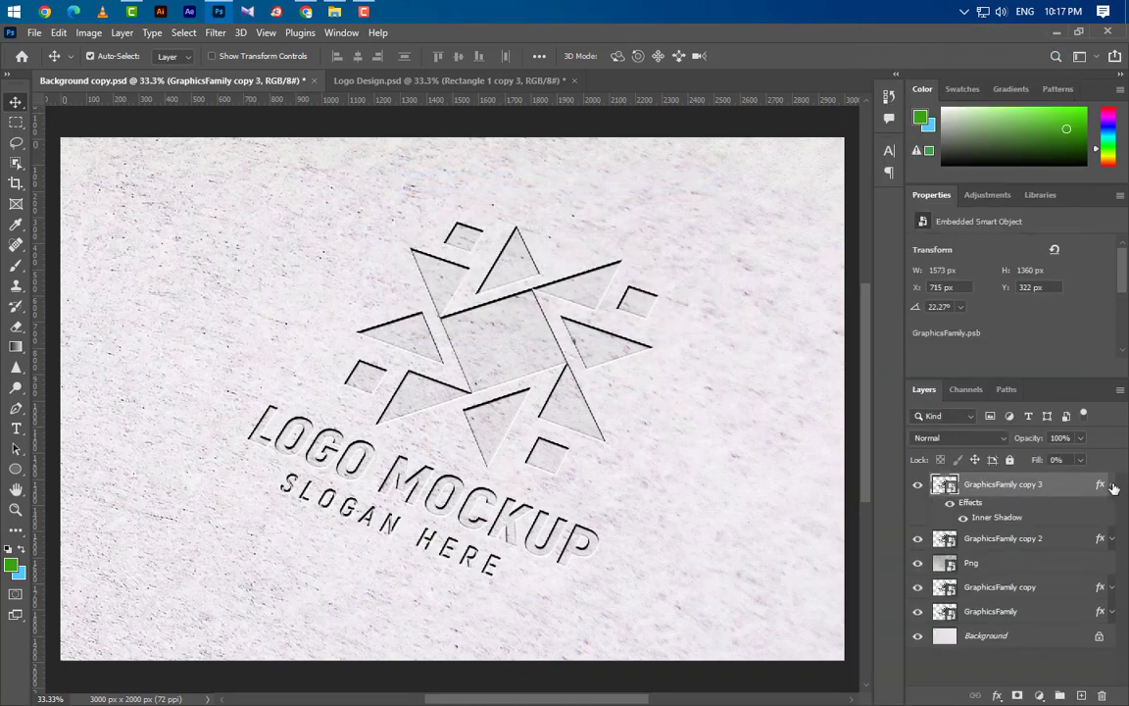
# - Set the Inner Shadow of GraphicsFamily copy 3 to 11 px distance and 4 px size, and apply it
pyautogui.doubleClick(1000, 518)
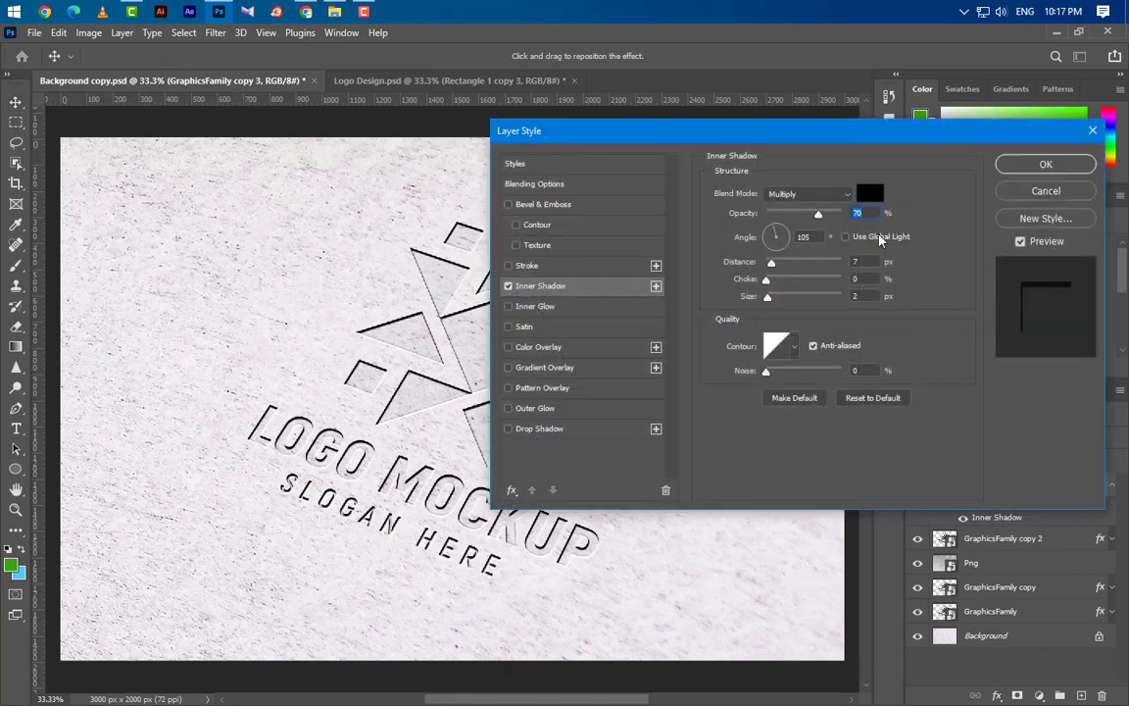
pyautogui.press('Tab')
pyautogui.press('Tab')
pyautogui.press('Tab')
pyautogui.write('11')
pyautogui.press('Tab')
pyautogui.press('Tab')
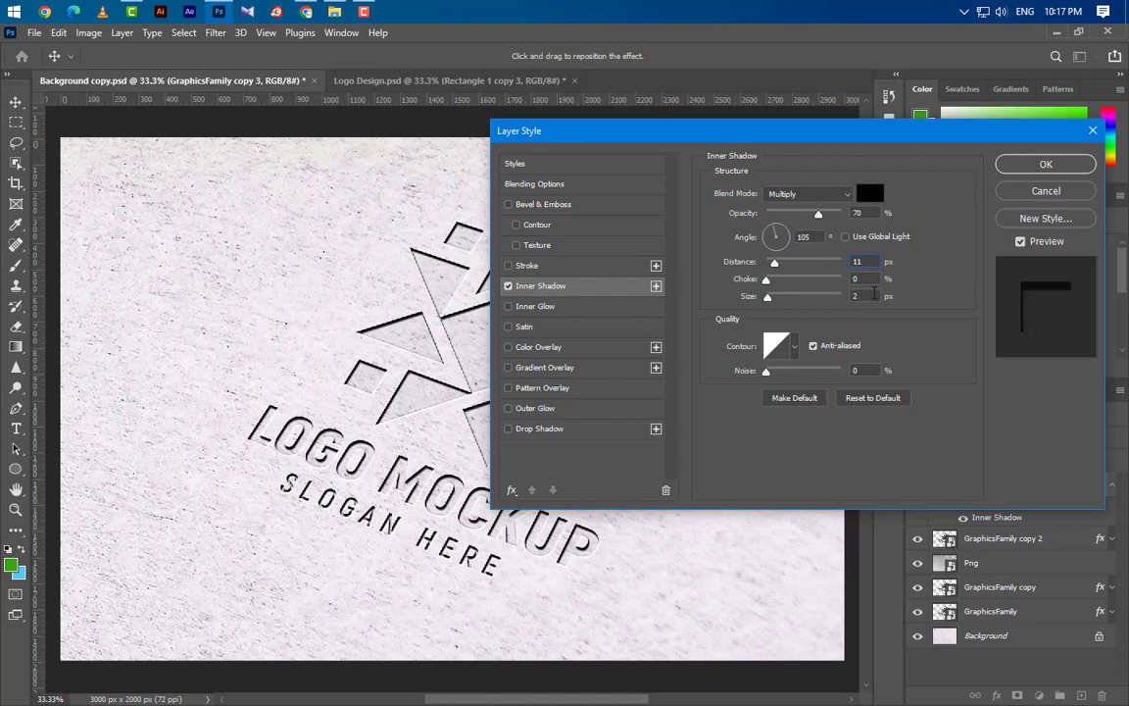
pyautogui.write('4')
pyautogui.press('Return')
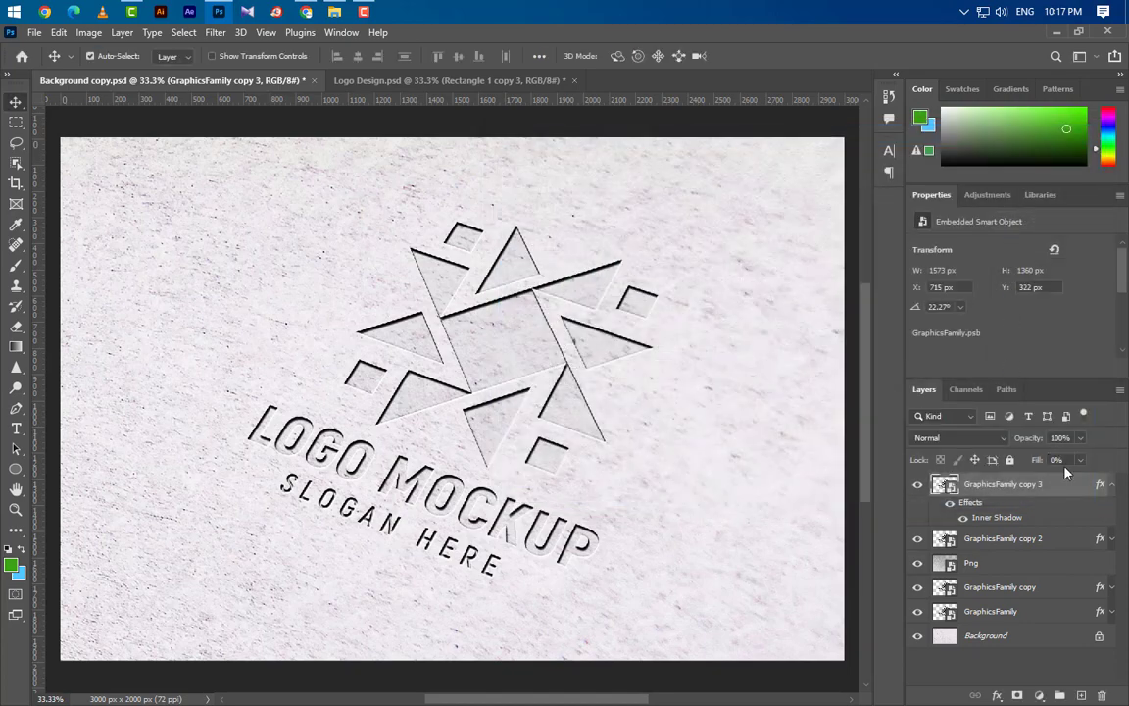
# - Duplicate GraphicsFamily copy 3 as GraphicsFamily copy 4 and collapse the effects of GraphicsFamily copy 3
pyautogui.rightClick(1068, 486)
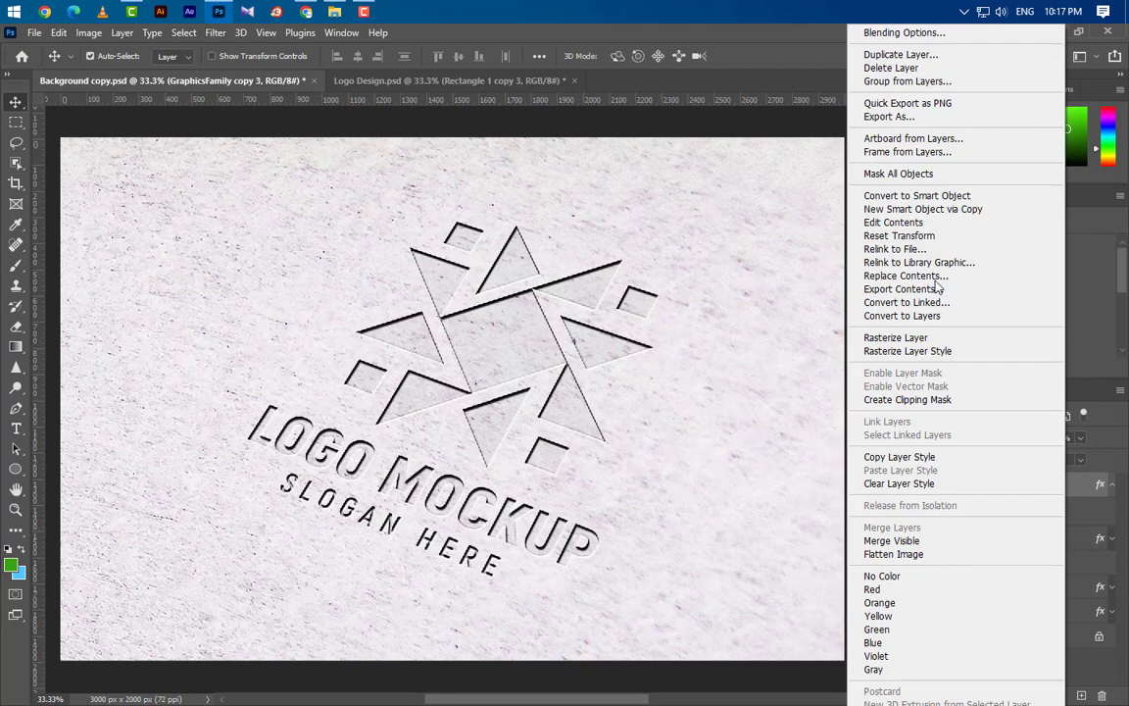
pyautogui.click(892, 56)
pyautogui.click(693, 212)
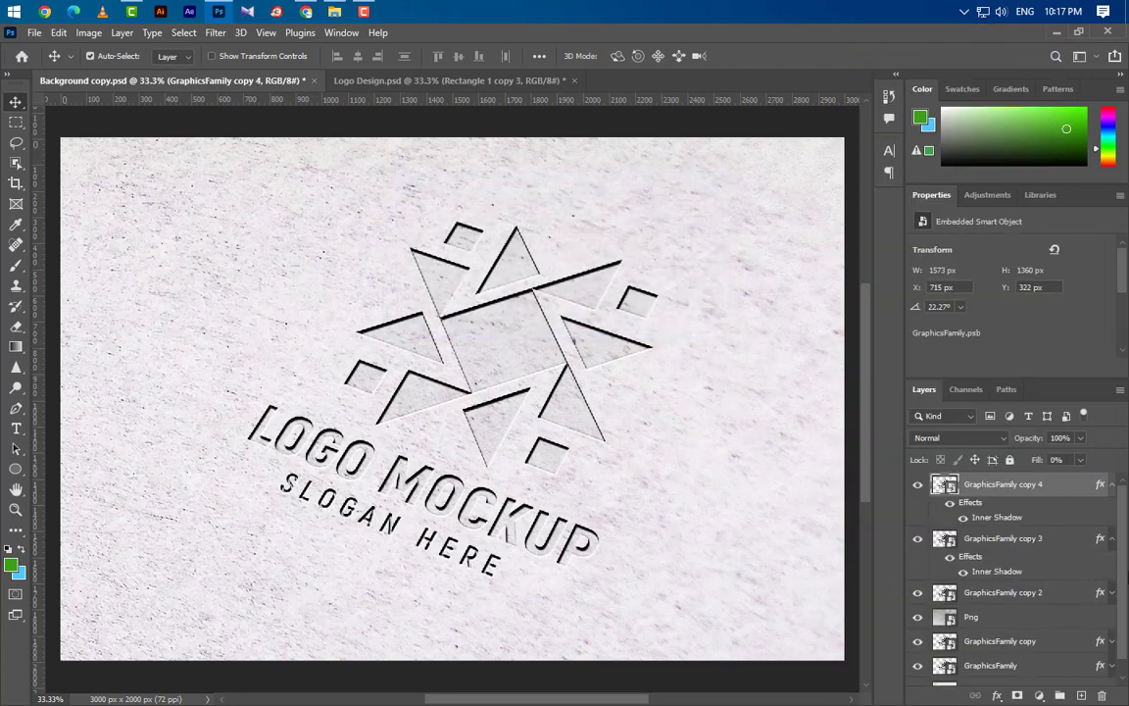
pyautogui.click(1111, 540)
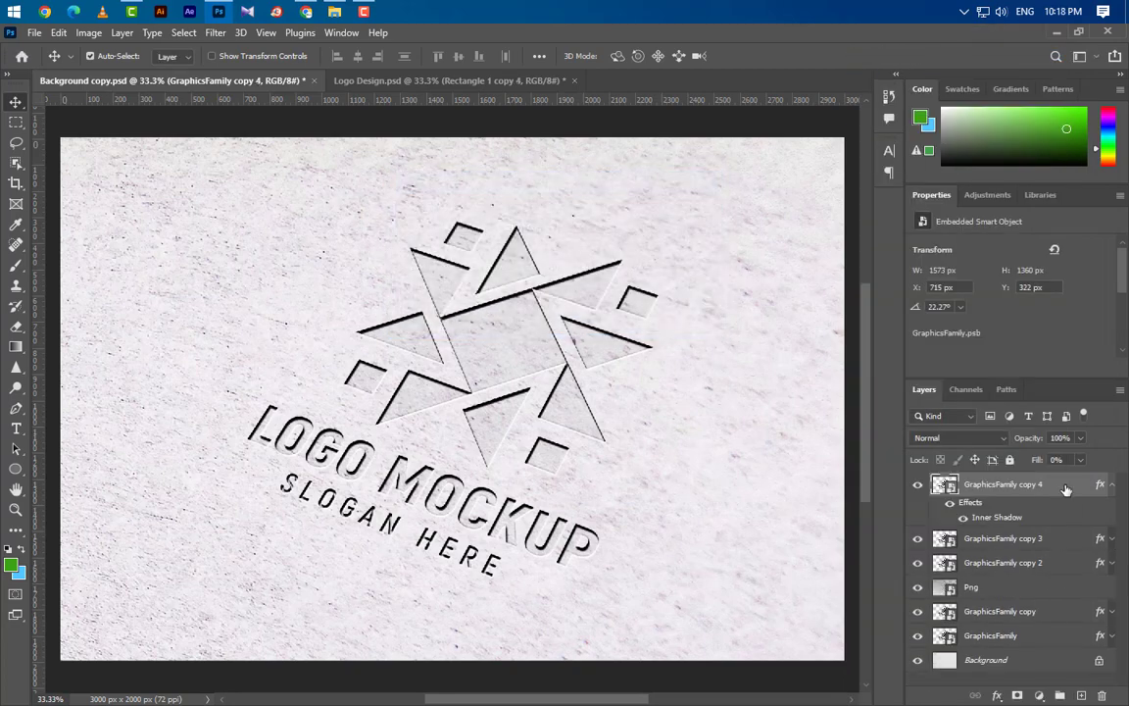
# - Set the Inner Shadow of GraphicsFamily copy 4 to 50% opacity, 14 px distance and the rounded-steps contour
pyautogui.doubleClick(1000, 517)
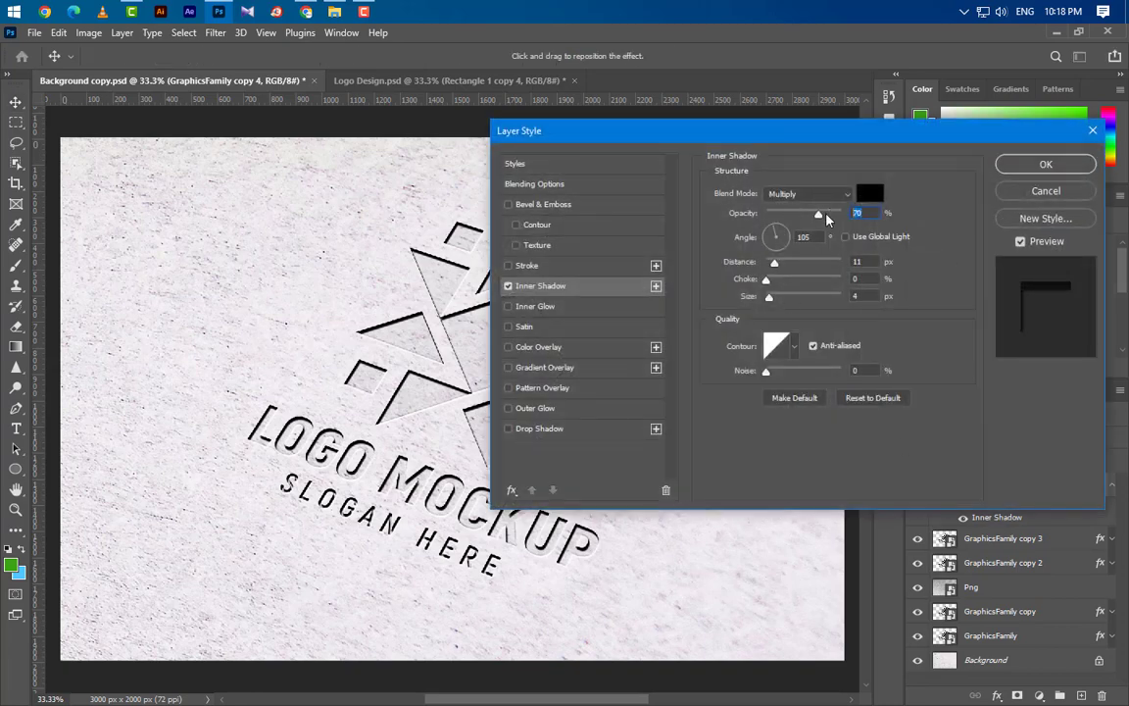
pyautogui.moveTo(827, 216); pyautogui.dragTo(811, 216)
pyautogui.click(856, 260)
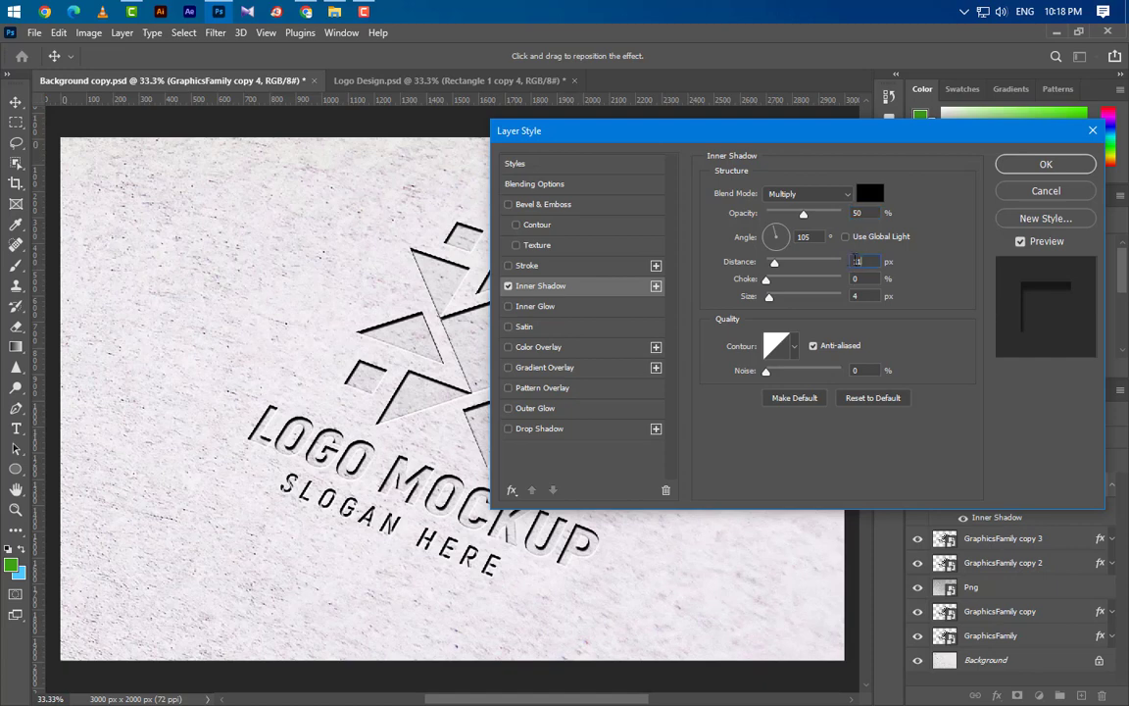
pyautogui.write('14')
pyautogui.press('Tab')
pyautogui.press('Tab')
pyautogui.click(795, 346)
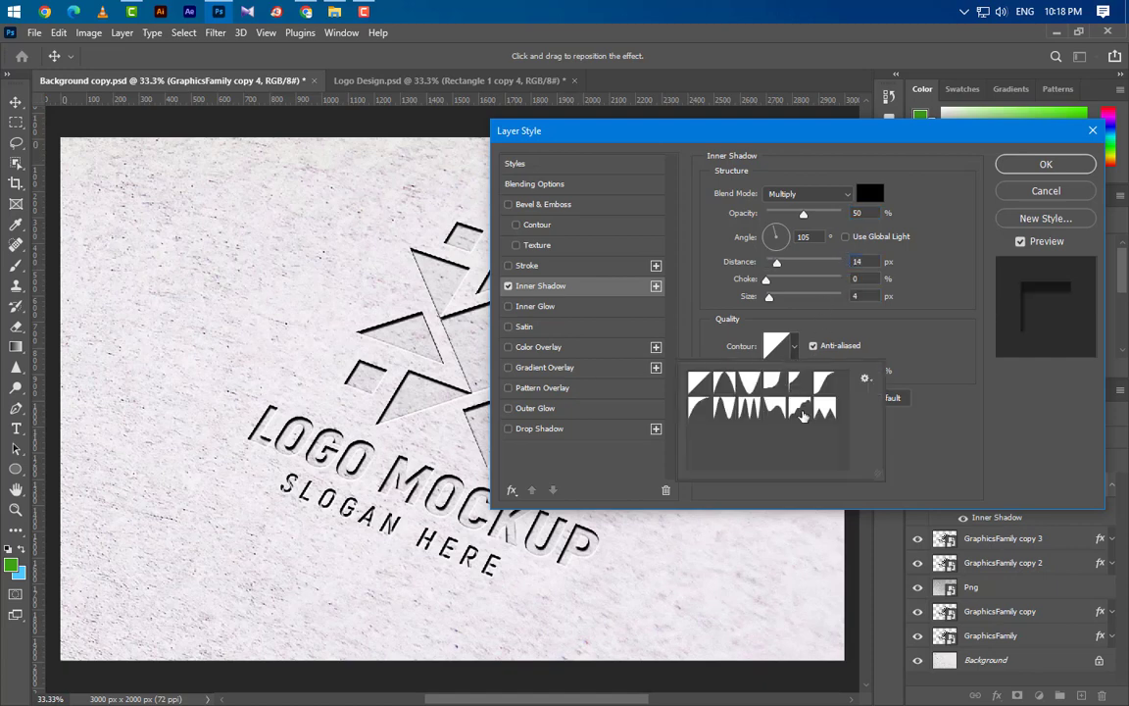
pyautogui.doubleClick(802, 410)
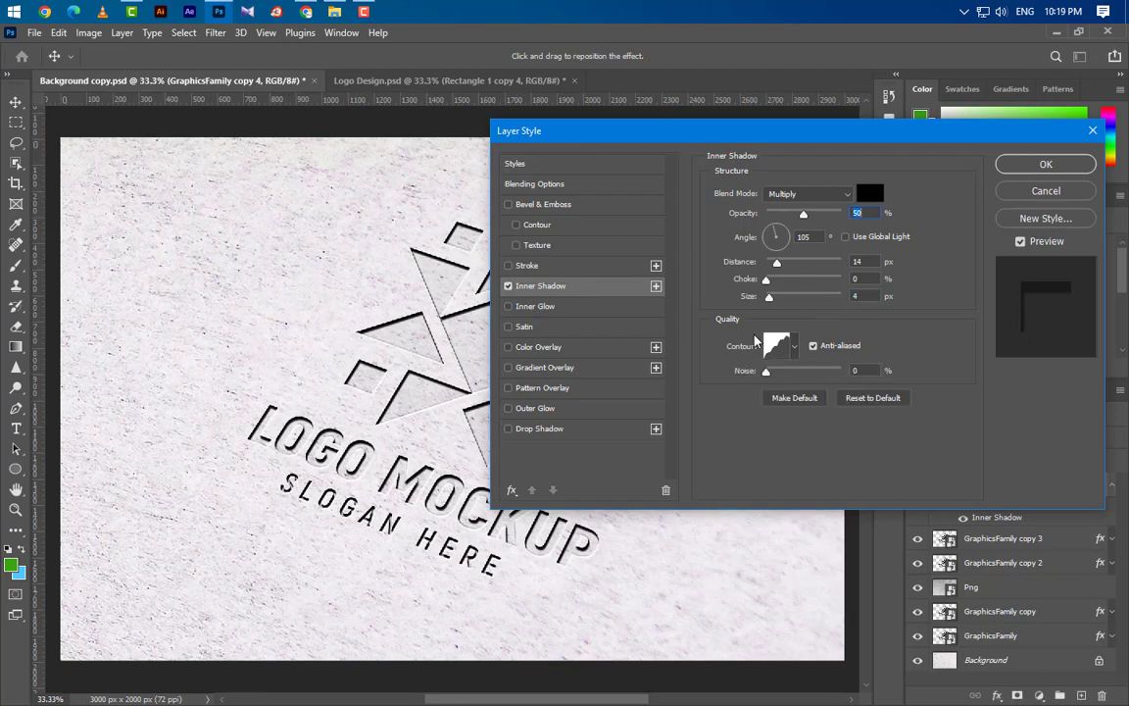
# - Add a Gradient Overlay to GraphicsFamily copy 4 and set the gradient's starting color stop to black 000000 at 15% location
pyautogui.click(585, 373)
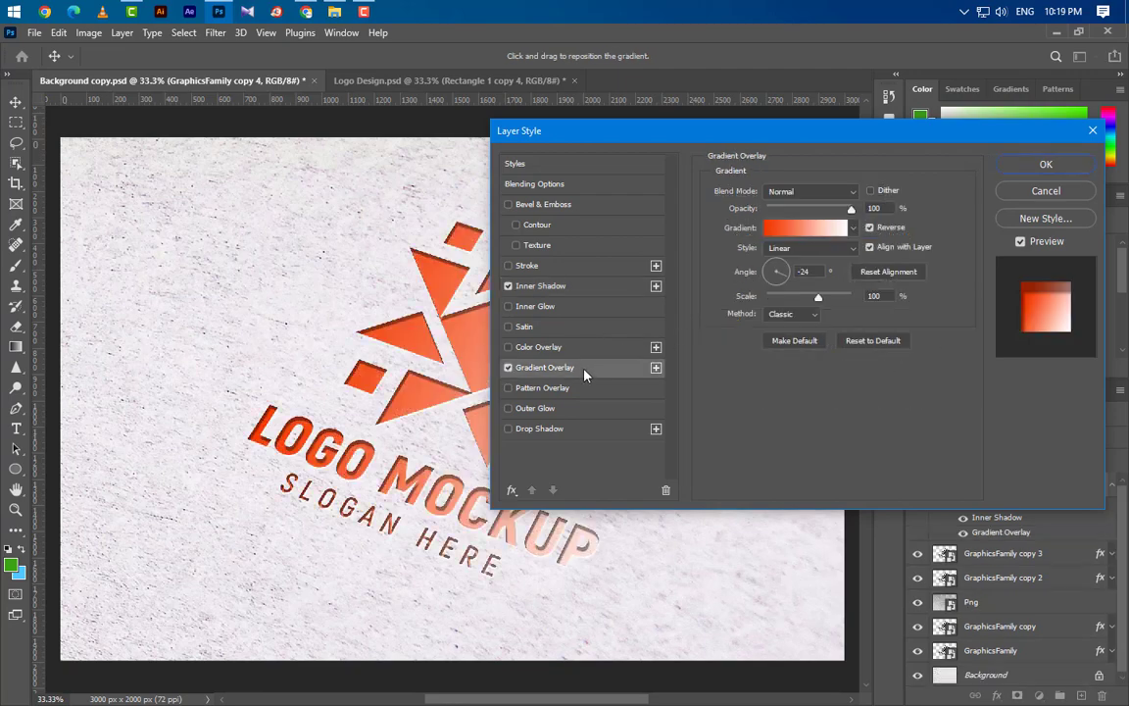
pyautogui.click(833, 229)
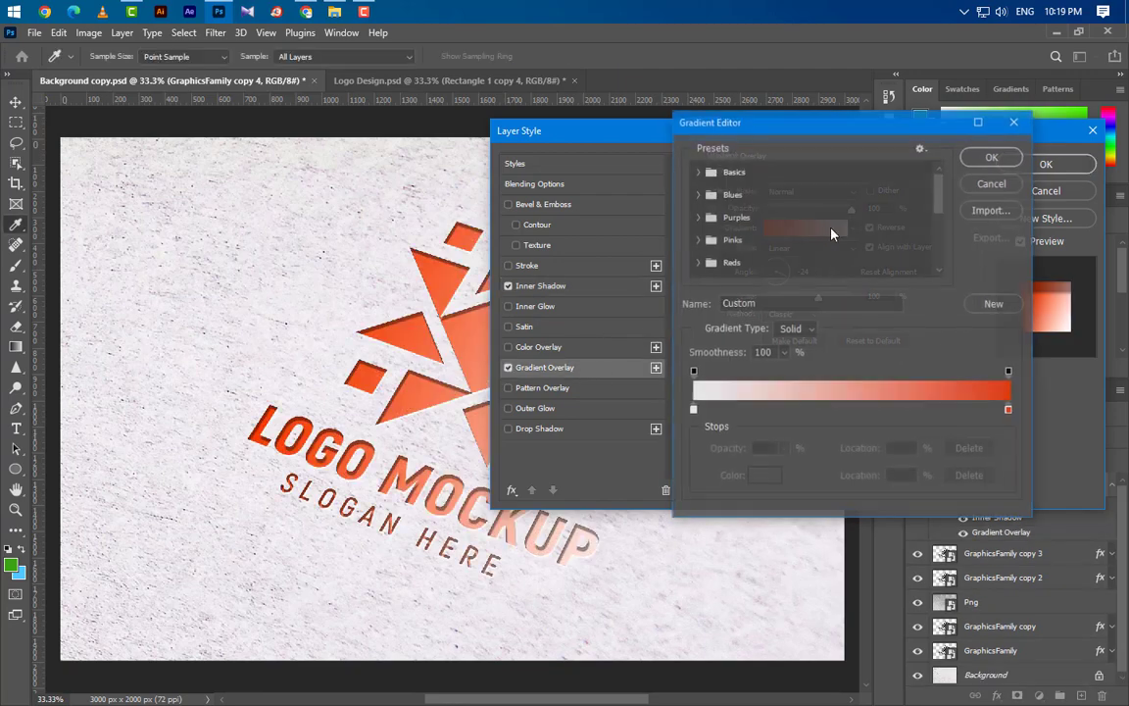
pyautogui.click(693, 410)
pyautogui.doubleClick(693, 411)
pyautogui.write('000000')
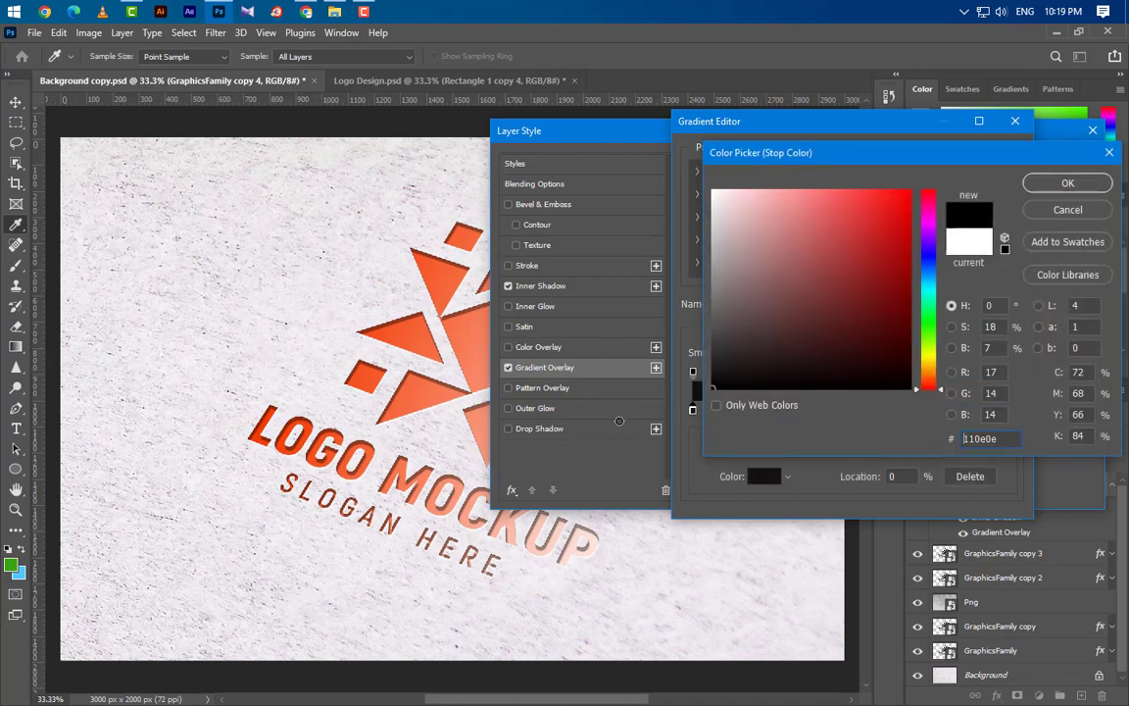
pyautogui.click(1068, 183)
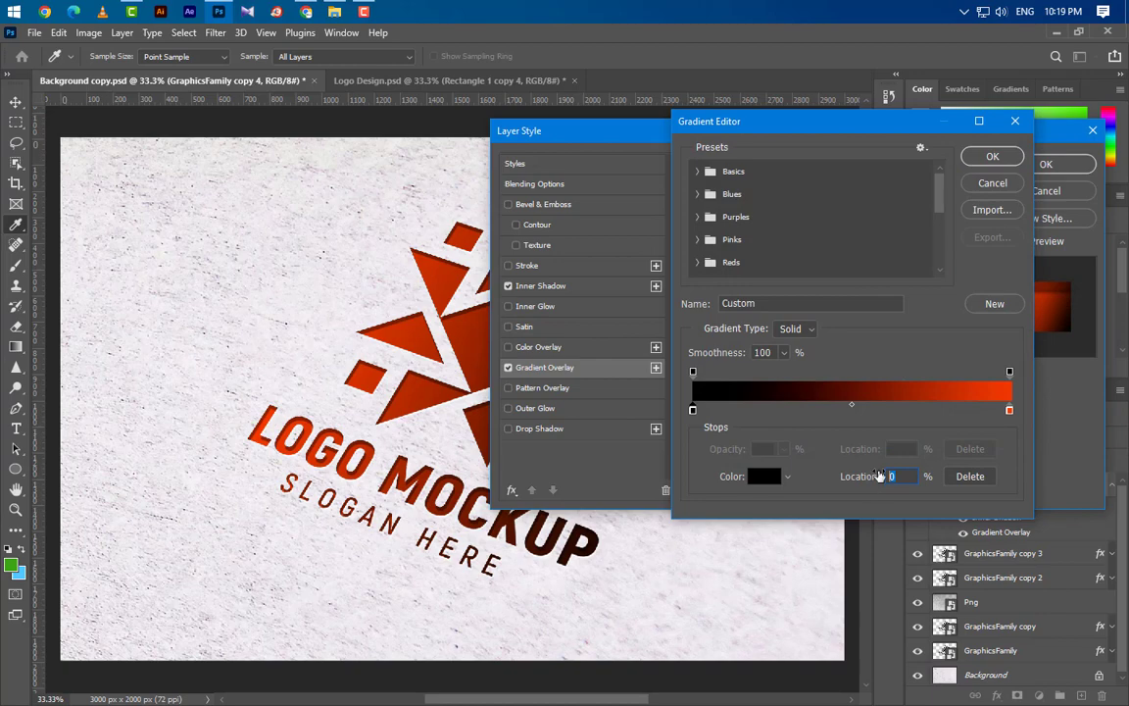
pyautogui.moveTo(696, 410); pyautogui.dragTo(739, 409)
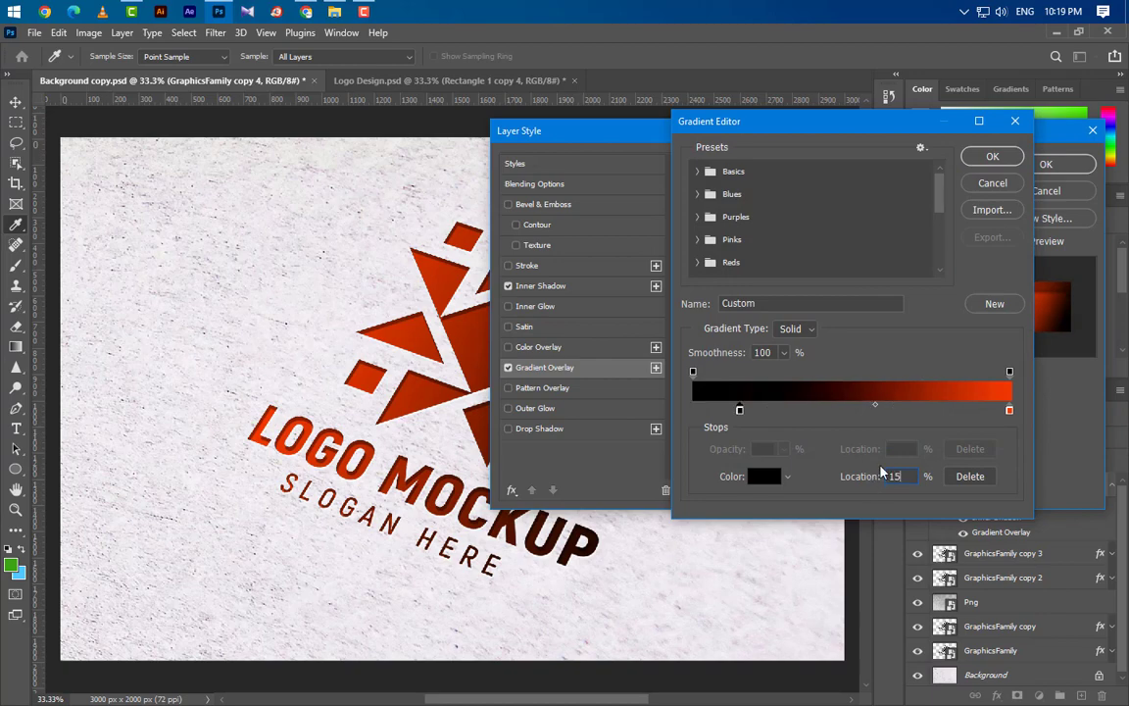
# - Set the gradient's end color stop to gray 626262 and accept the edited gradient
pyautogui.doubleClick(1009, 409)
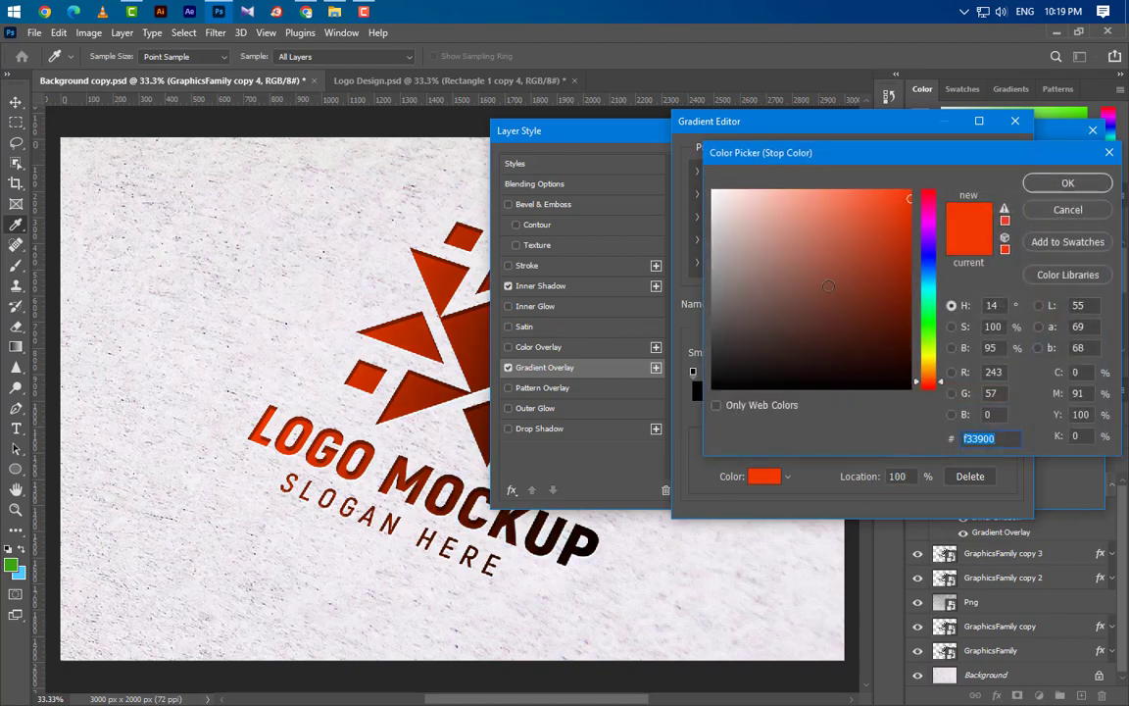
pyautogui.click(742, 342)
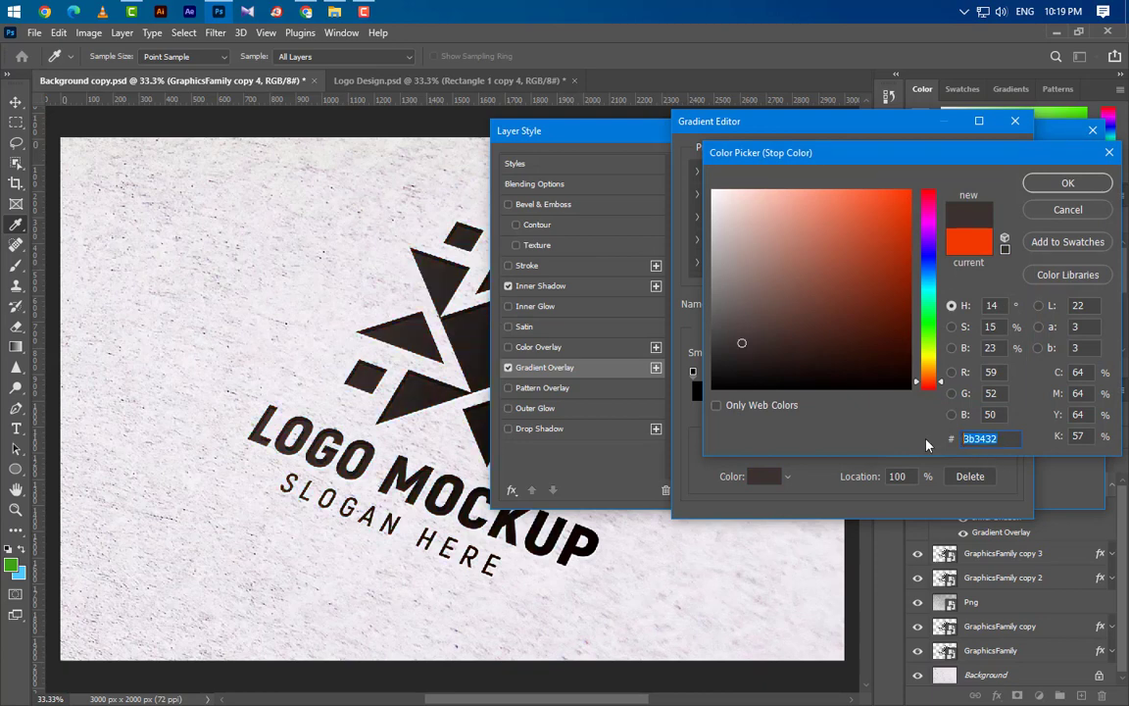
pyautogui.write('626262')
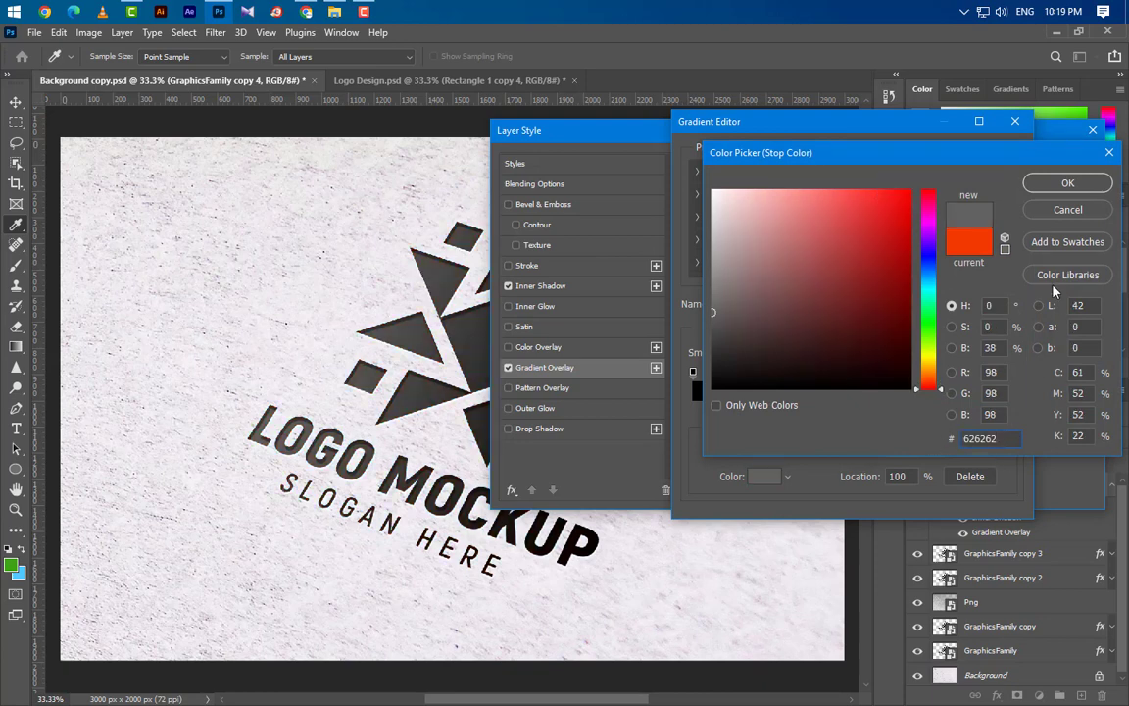
pyautogui.click(1064, 183)
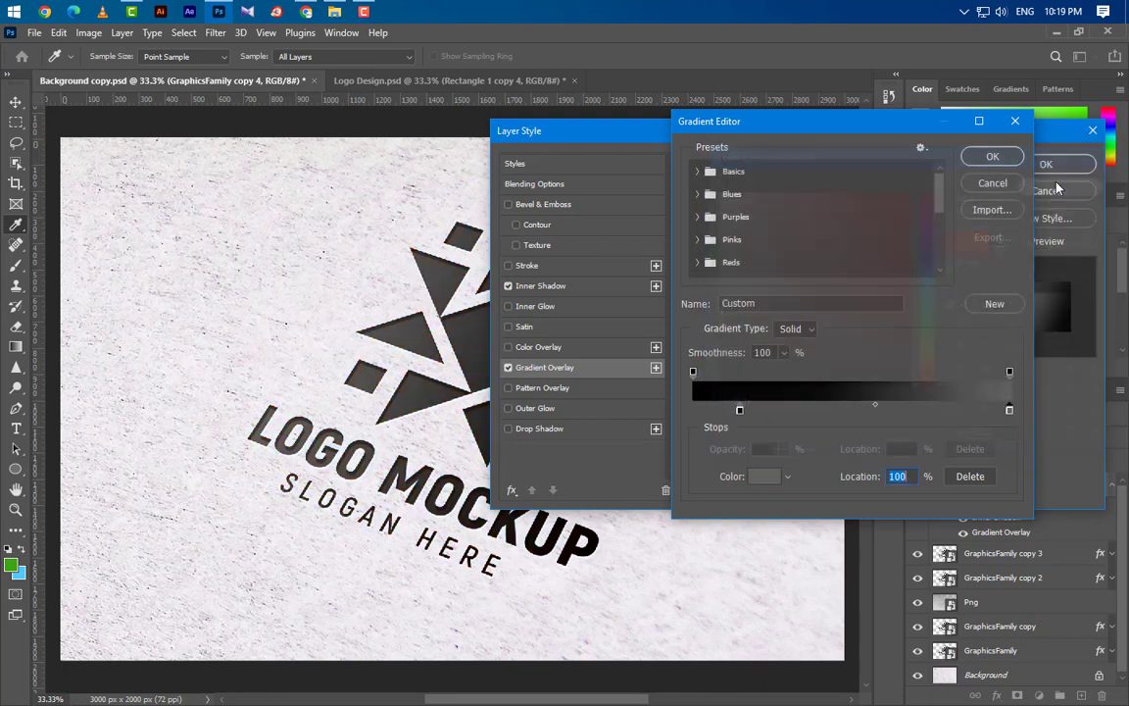
pyautogui.click(983, 162)
# - Set the Gradient Overlay to Soft Light, 60% opacity and a 135° angle without Reverse, and apply the layer style
pyautogui.click(849, 192)
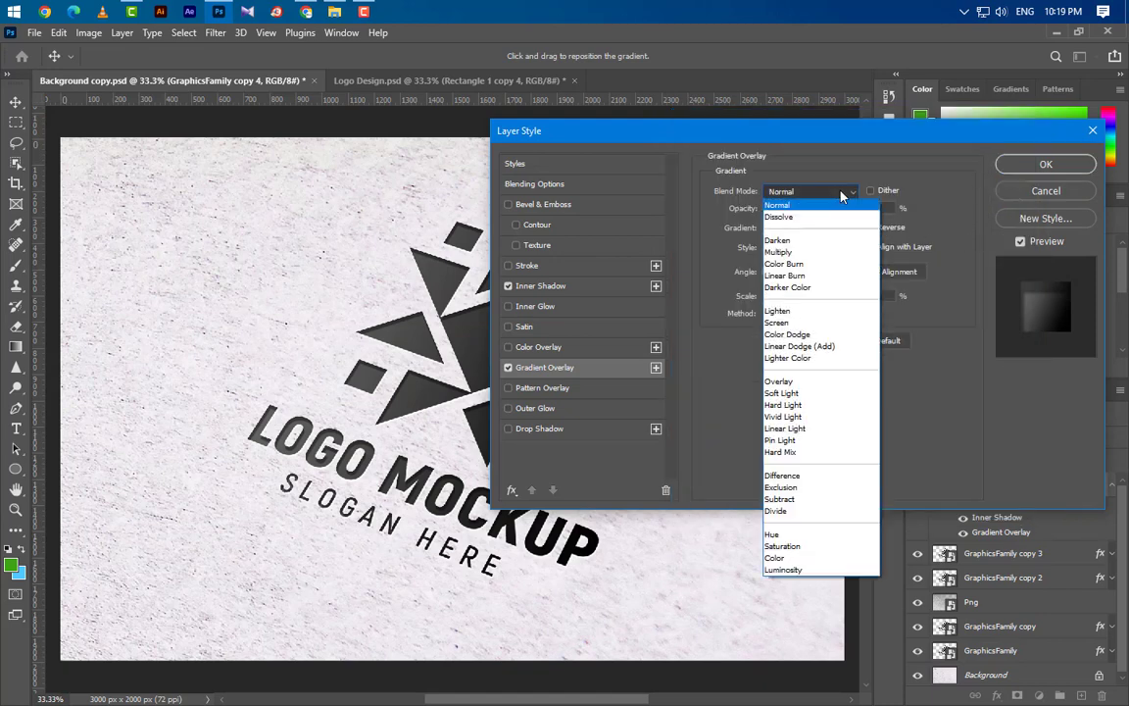
pyautogui.click(784, 393)
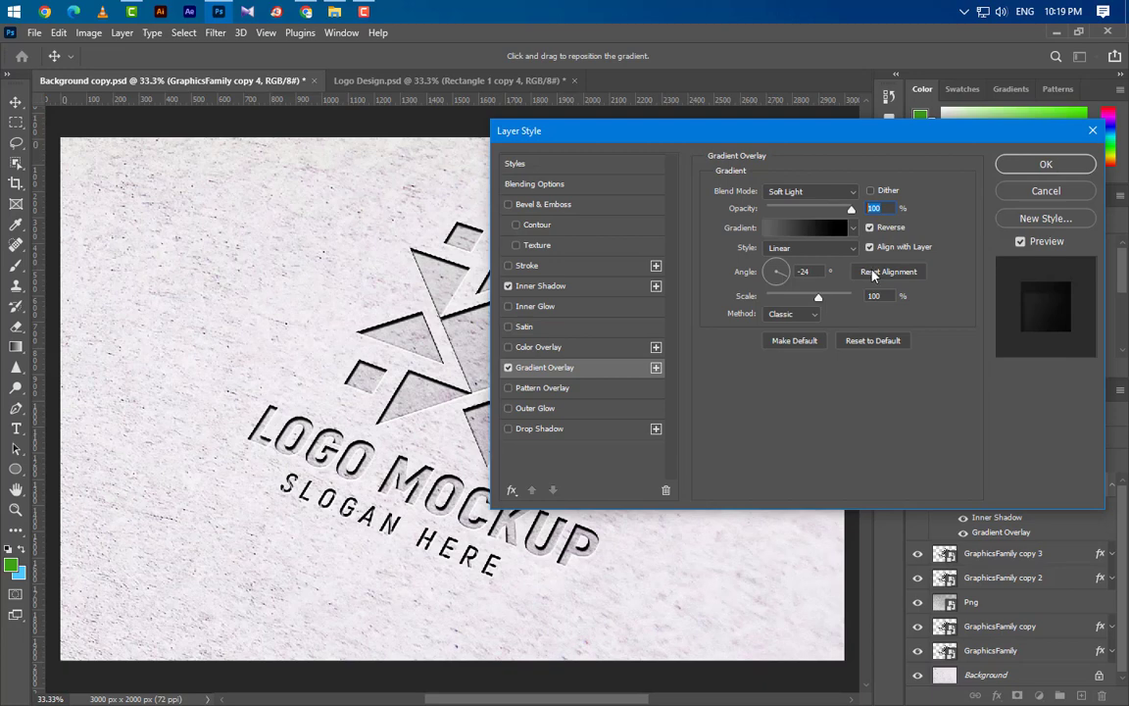
pyautogui.write('60')
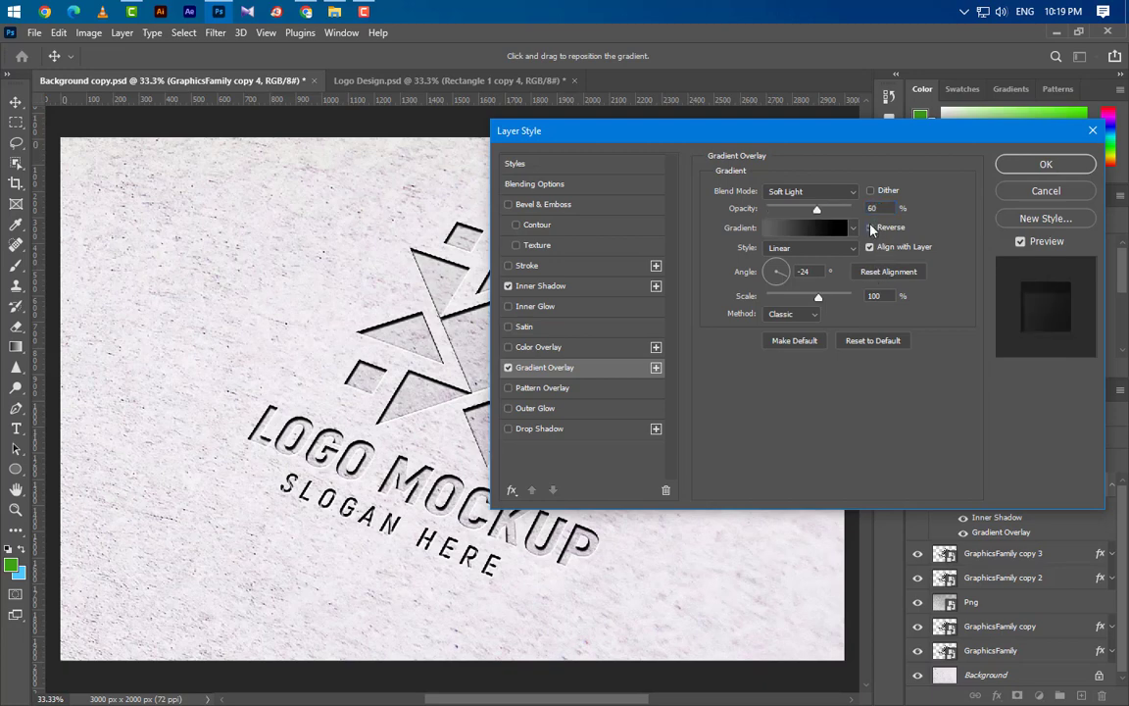
pyautogui.click(871, 228)
pyautogui.moveTo(827, 273); pyautogui.dragTo(781, 275)
pyautogui.write('13')
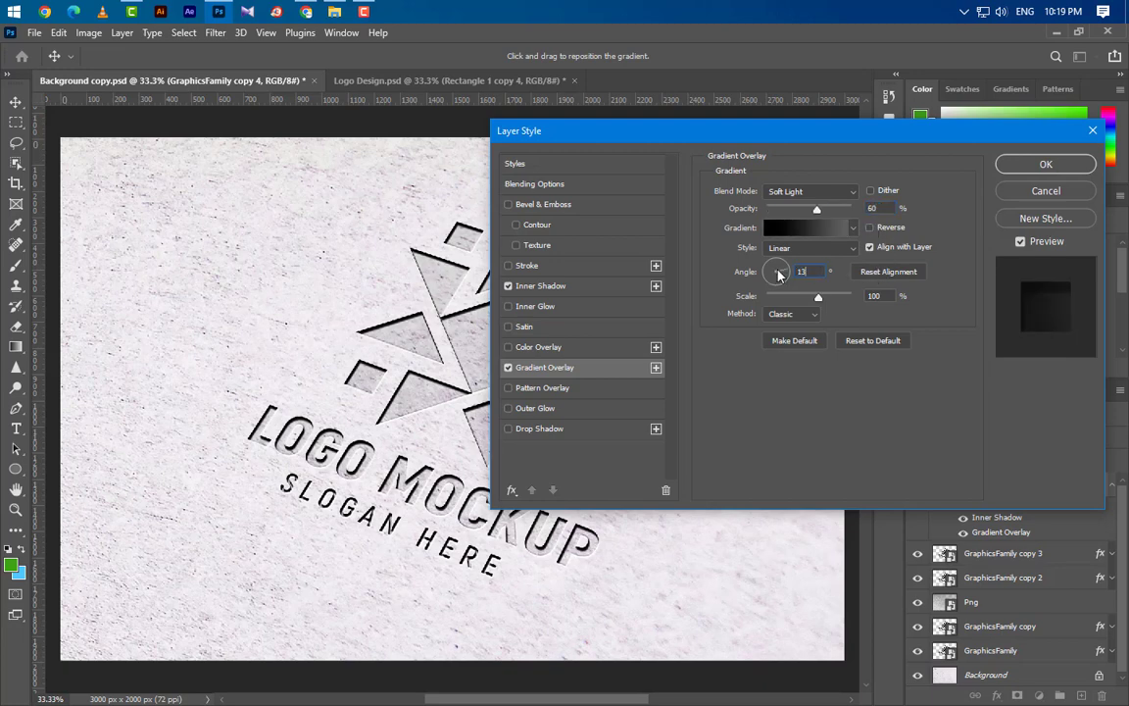
pyautogui.write('5')
pyautogui.doubleClick(887, 292)
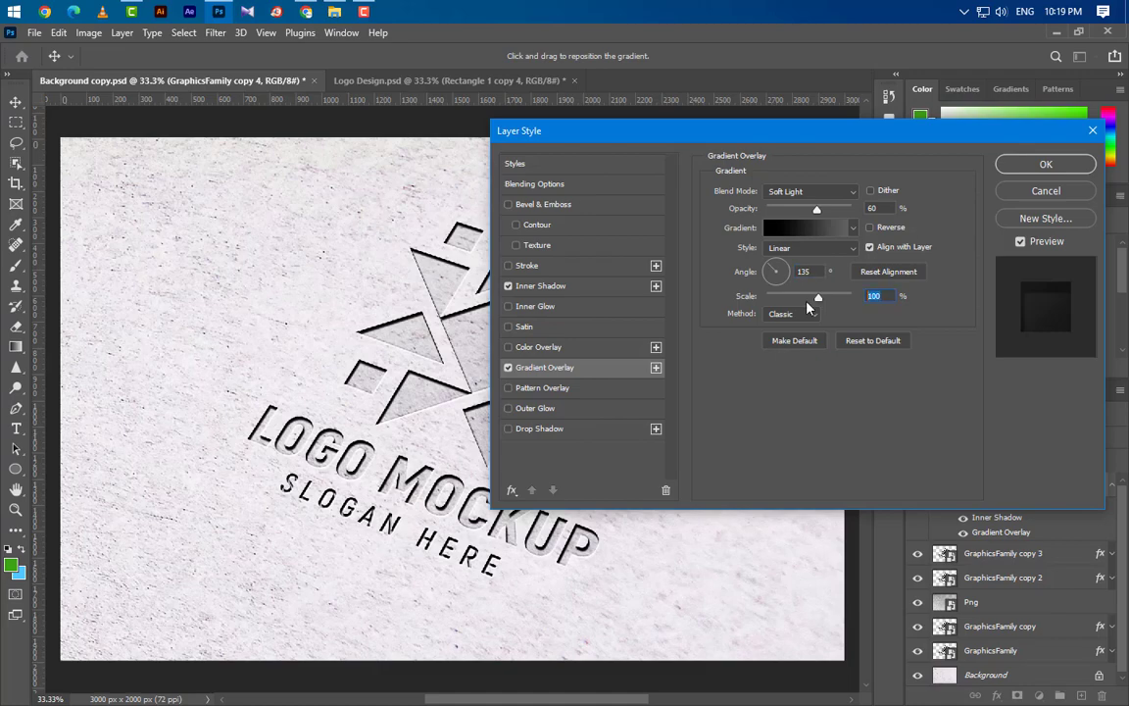
pyautogui.click(1043, 164)
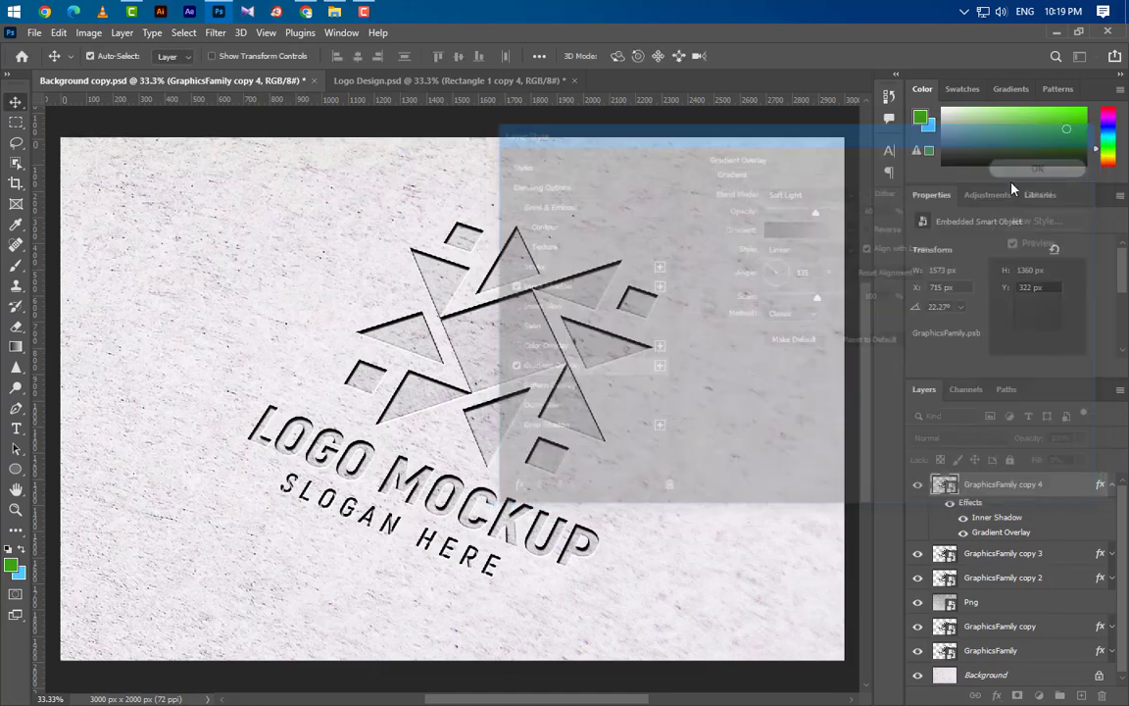
# - Collapse the effects of GraphicsFamily copy 4 and group all layers above the Background
pyautogui.click(1112, 484)
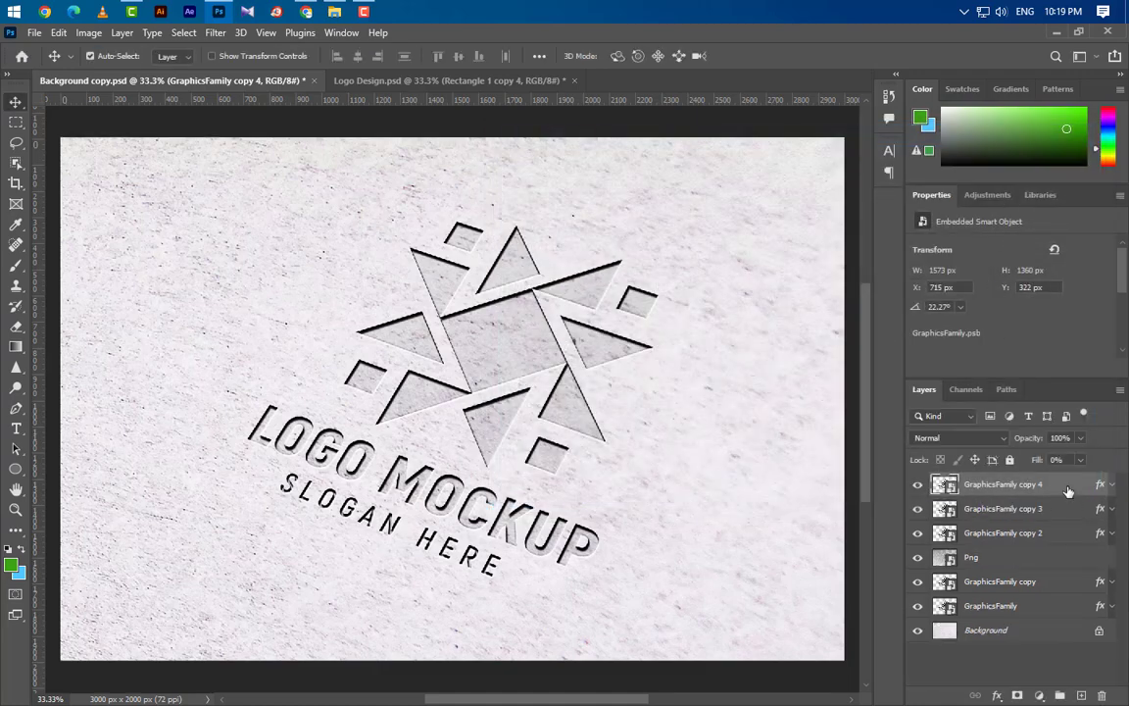
pyautogui.keyDown('shift'); pyautogui.click(1068, 533); pyautogui.keyUp('shift')
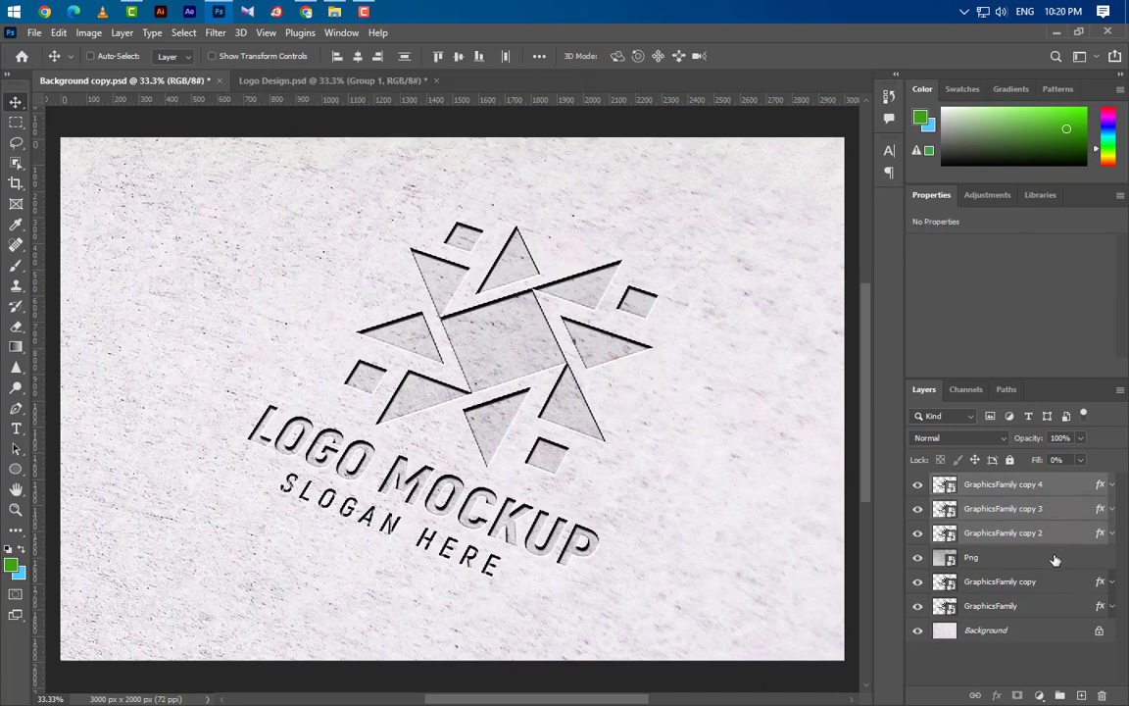
pyautogui.keyDown('ctrl'); pyautogui.click(1055, 558); pyautogui.keyUp('ctrl')
pyautogui.keyDown('ctrl'); pyautogui.click(1055, 582); pyautogui.keyUp('ctrl')
pyautogui.keyDown('ctrl'); pyautogui.click(1055, 607); pyautogui.keyUp('ctrl')
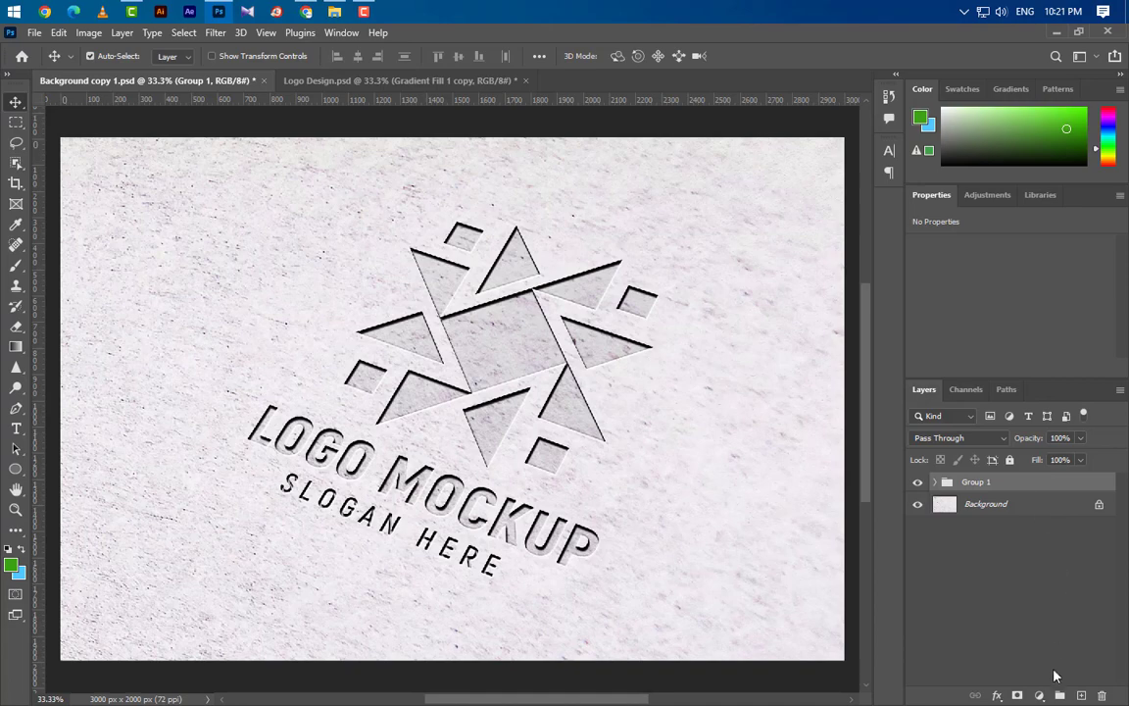
# - Add a Gradient fill layer above Group 1 and set its gradient's starting color stop to black 000000
pyautogui.click(1039, 695)
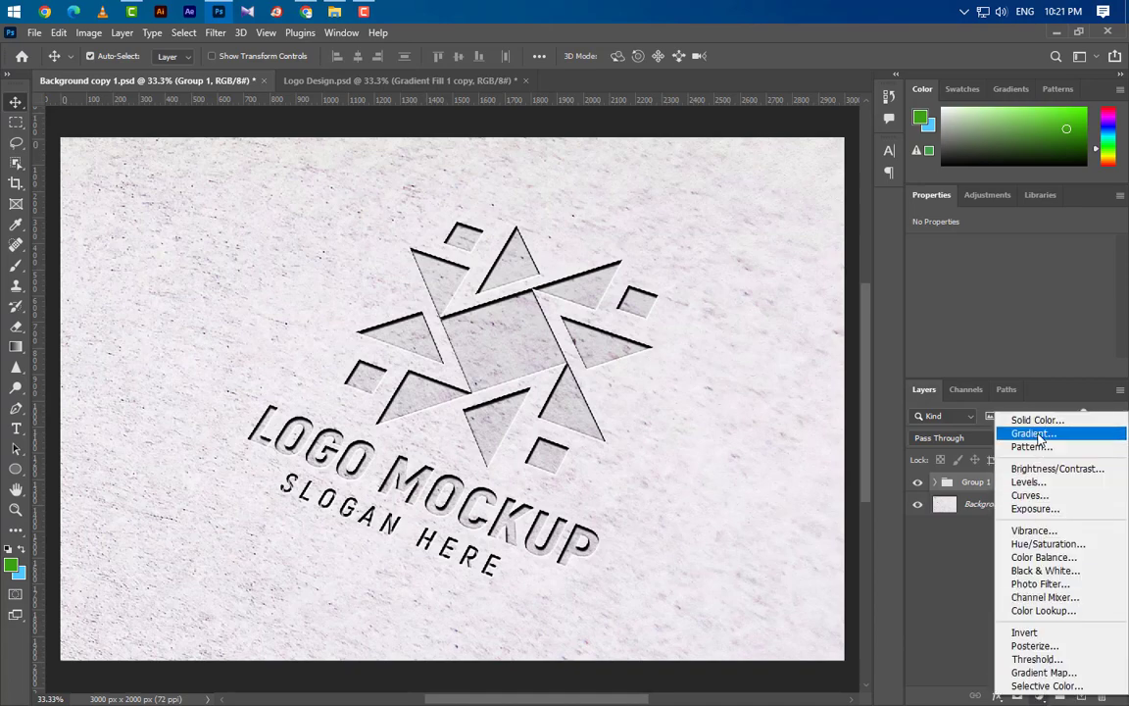
pyautogui.click(1037, 434)
pyautogui.click(796, 159)
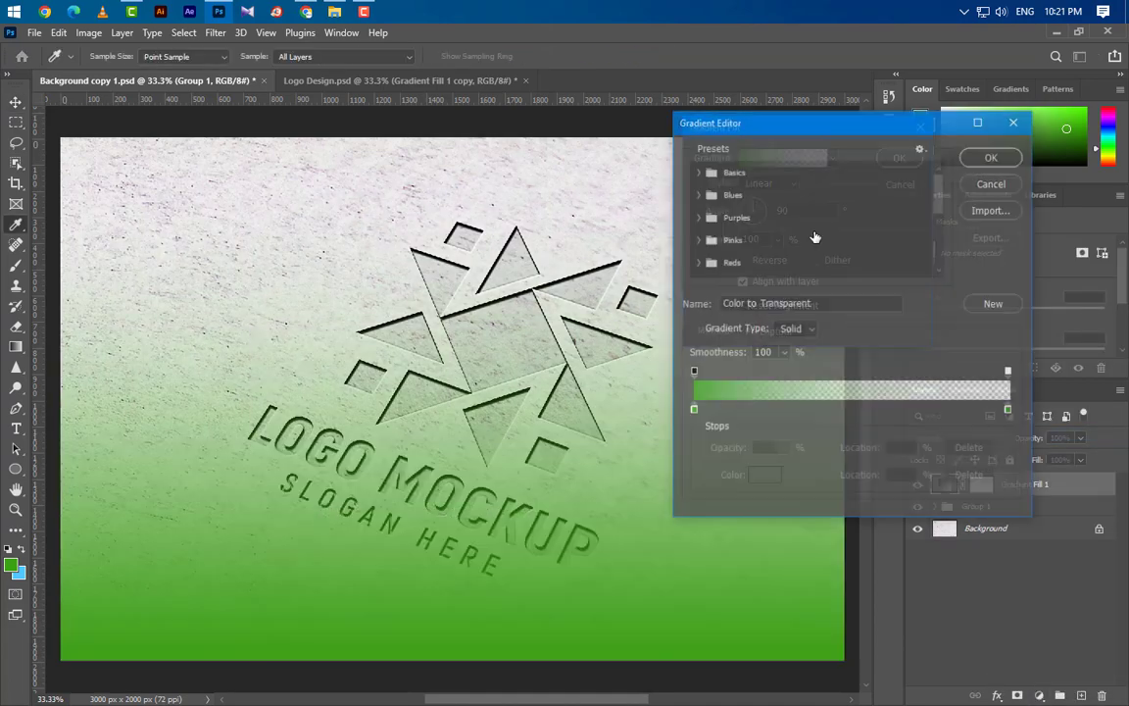
pyautogui.click(693, 411)
pyautogui.doubleClick(693, 410)
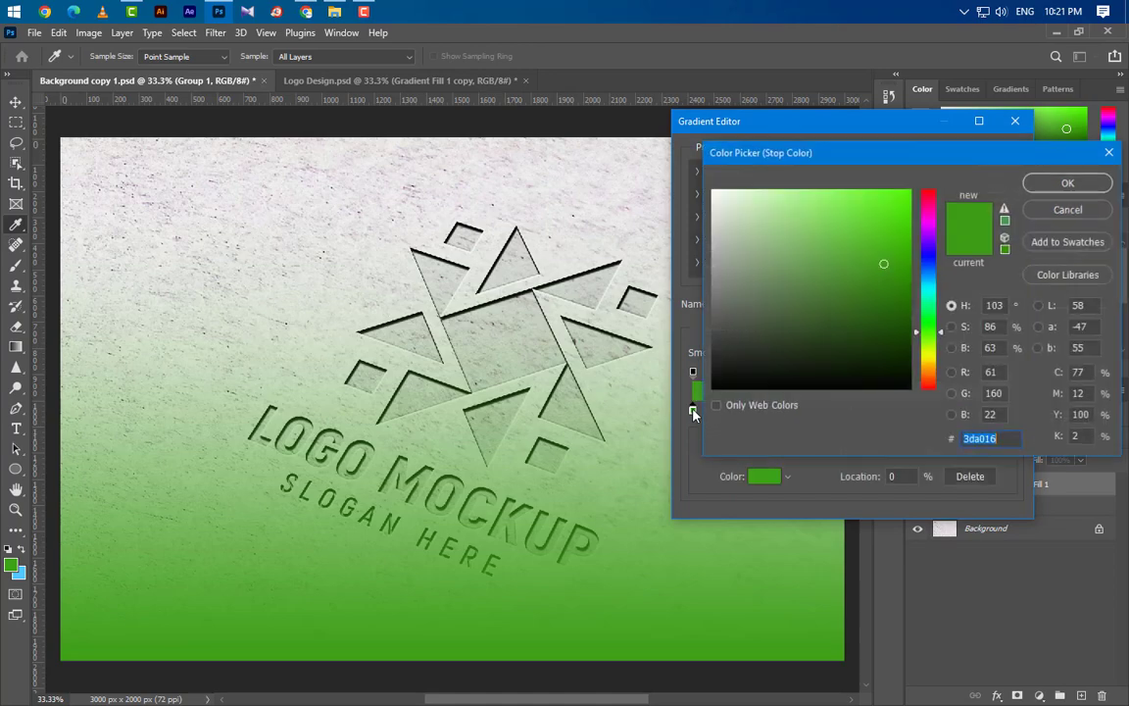
pyautogui.write('000000')
pyautogui.click(1045, 186)
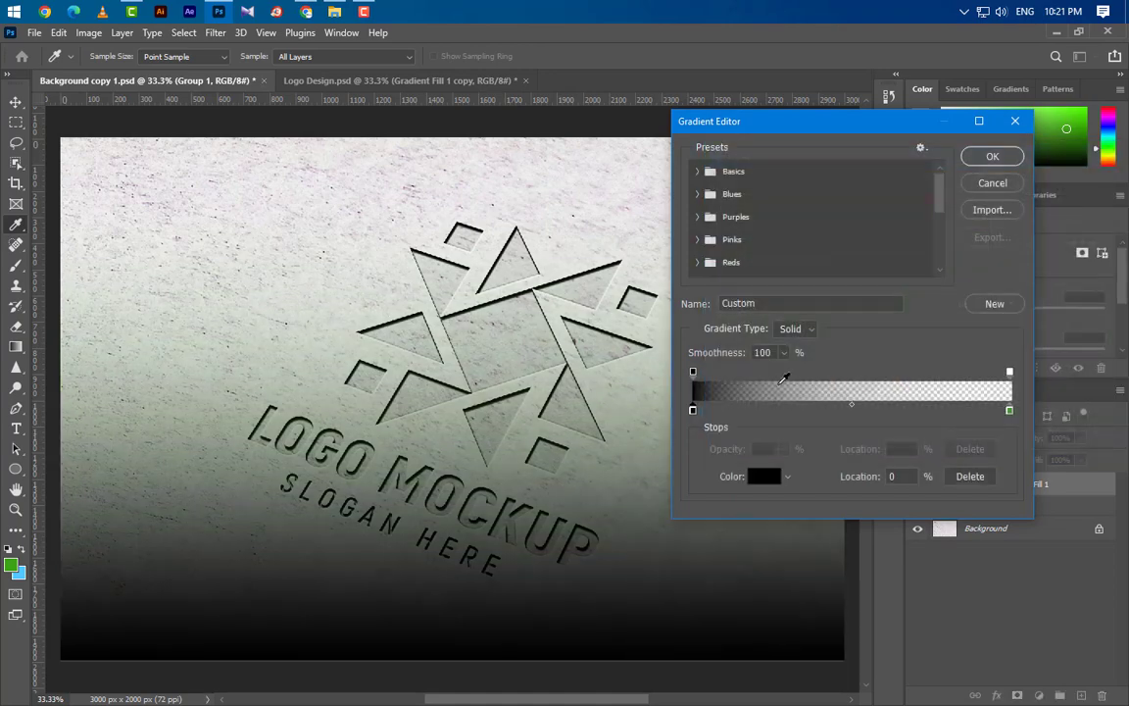
# - Set the gradient's starting opacity stop to 80% and its end color stop to white ffffff
pyautogui.click(693, 373)
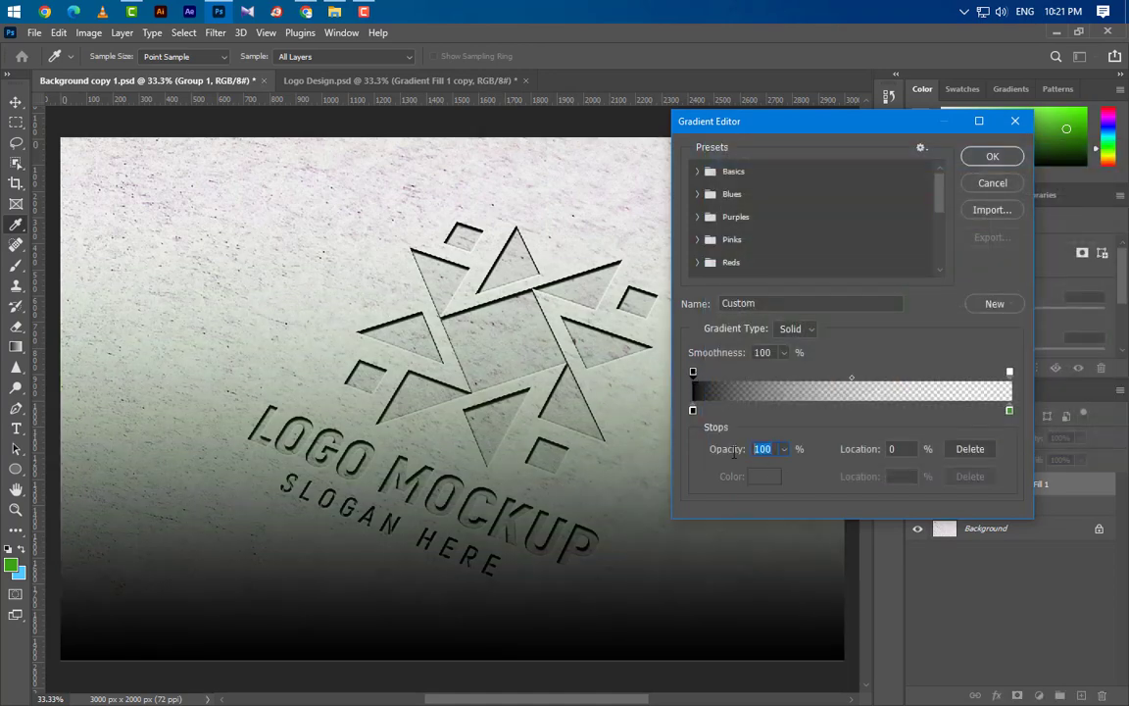
pyautogui.write('80')
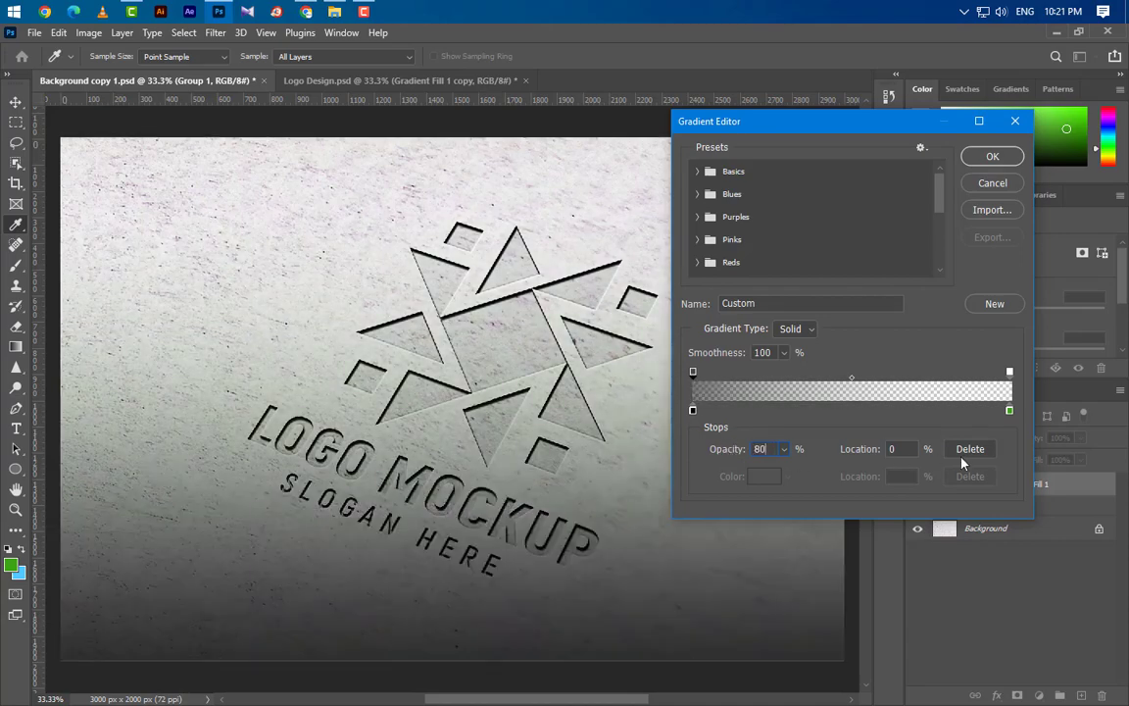
pyautogui.doubleClick(1011, 411)
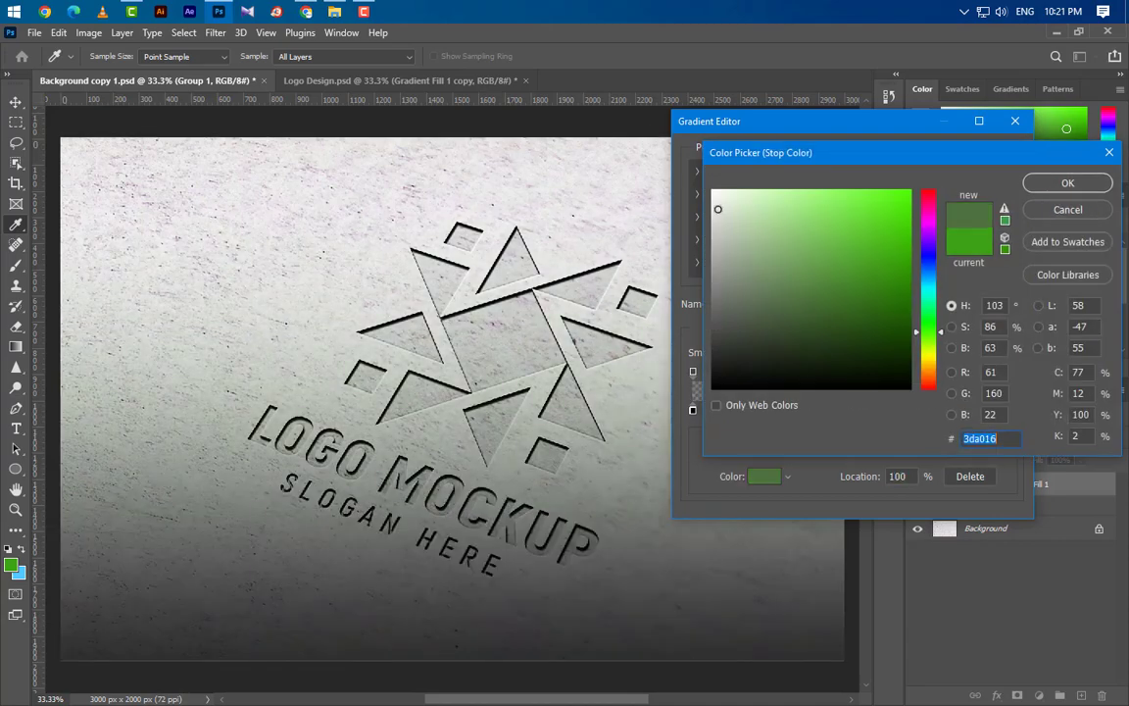
pyautogui.write('ffffff')
pyautogui.click(1067, 183)
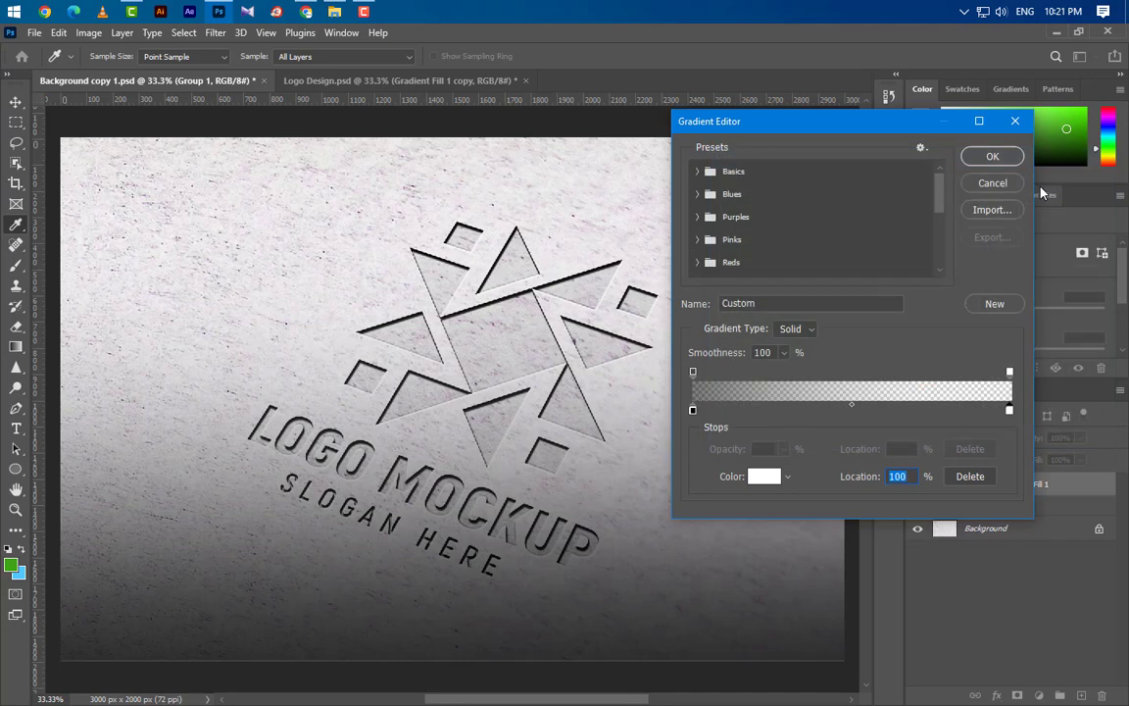
# - Raise the gradient's end opacity stop to full, place the white color stop at 85% location, and accept the edited gradient
pyautogui.click(1011, 374)
pyautogui.click(785, 449)
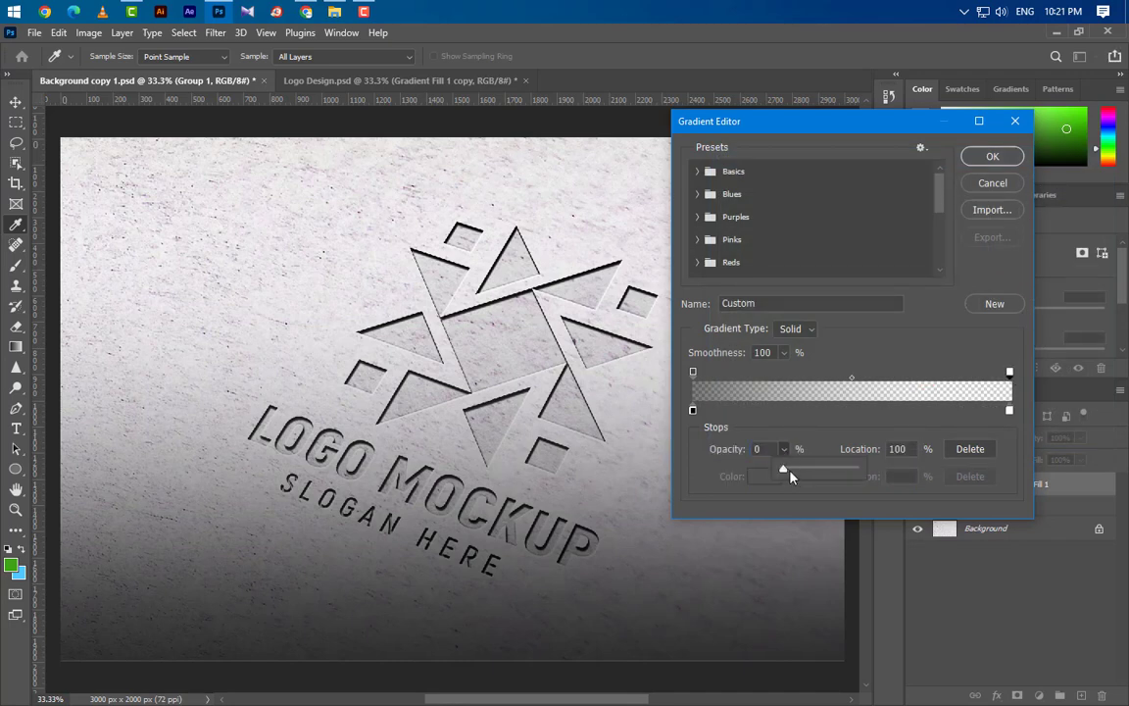
pyautogui.moveTo(789, 471); pyautogui.dragTo(1042, 420)
pyautogui.click(1011, 411)
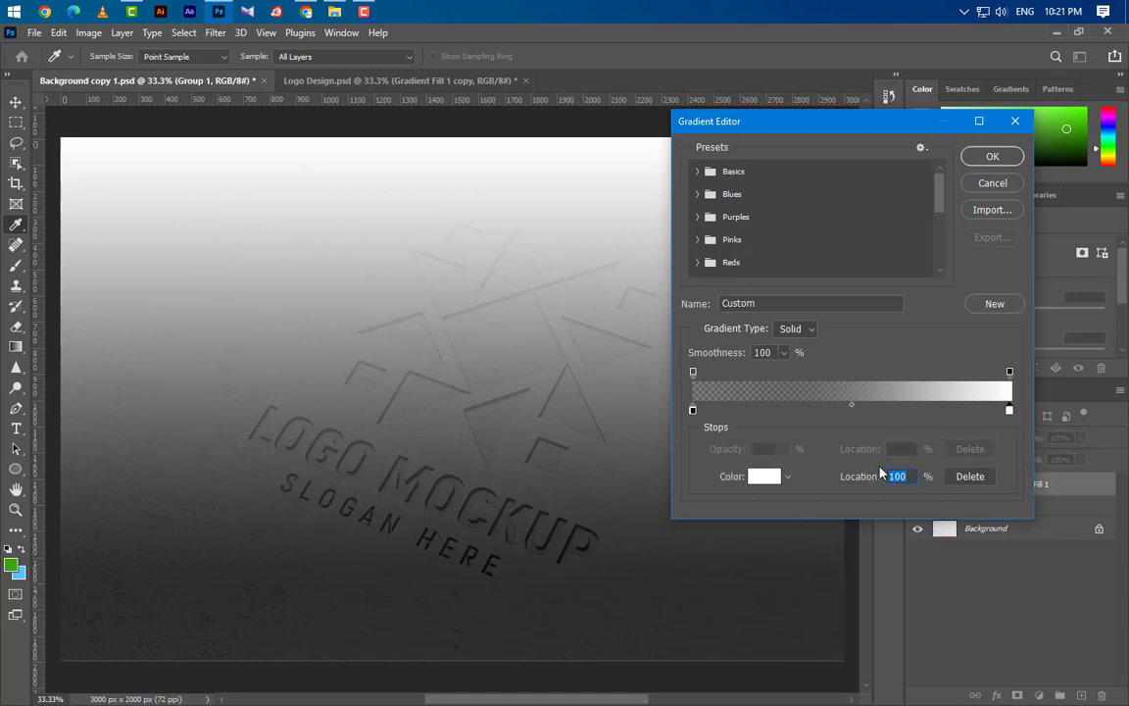
pyautogui.write('85')
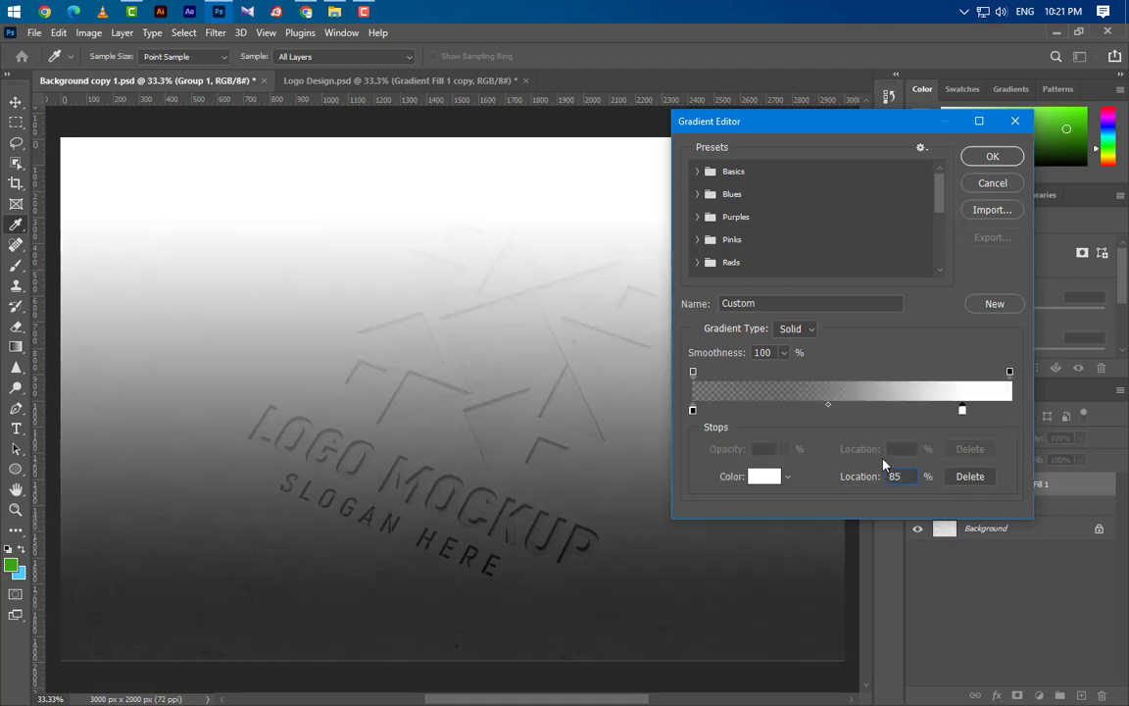
pyautogui.click(992, 157)
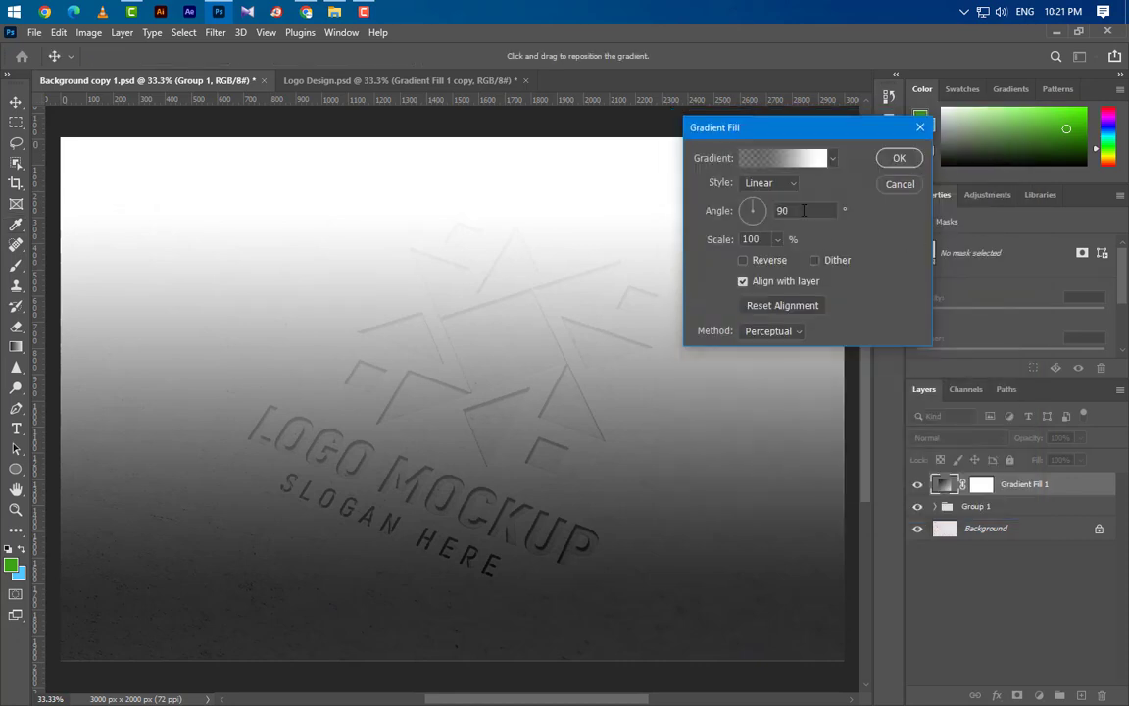
# - Set the gradient fill's scale to 120% and apply the fill
pyautogui.click(804, 209)
pyautogui.click(767, 239)
pyautogui.write('120')
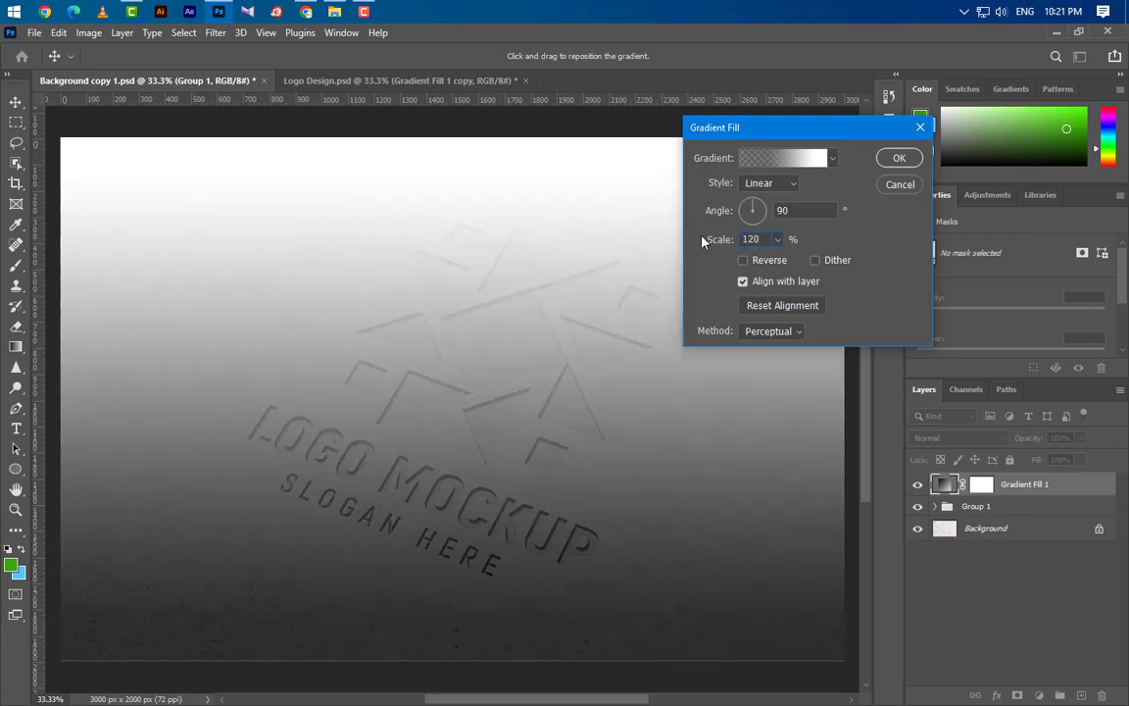
pyautogui.click(900, 158)
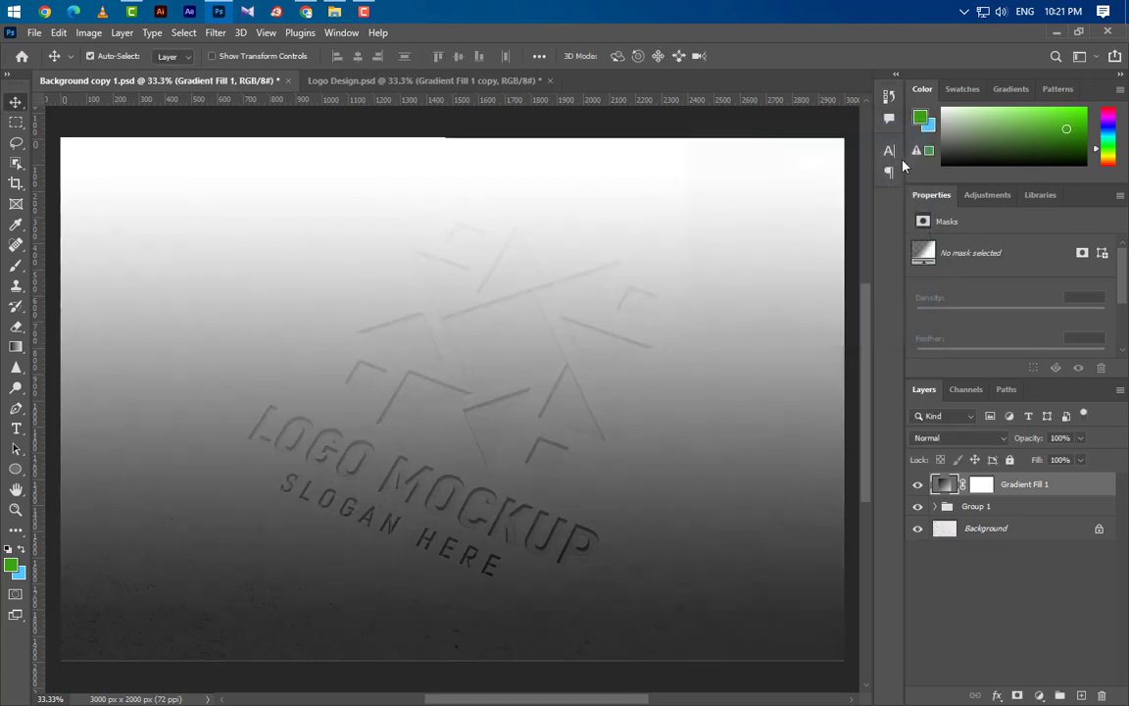
# - Set the Gradient Fill 1 layer to Soft Light blending at 50% opacity
pyautogui.click(986, 441)
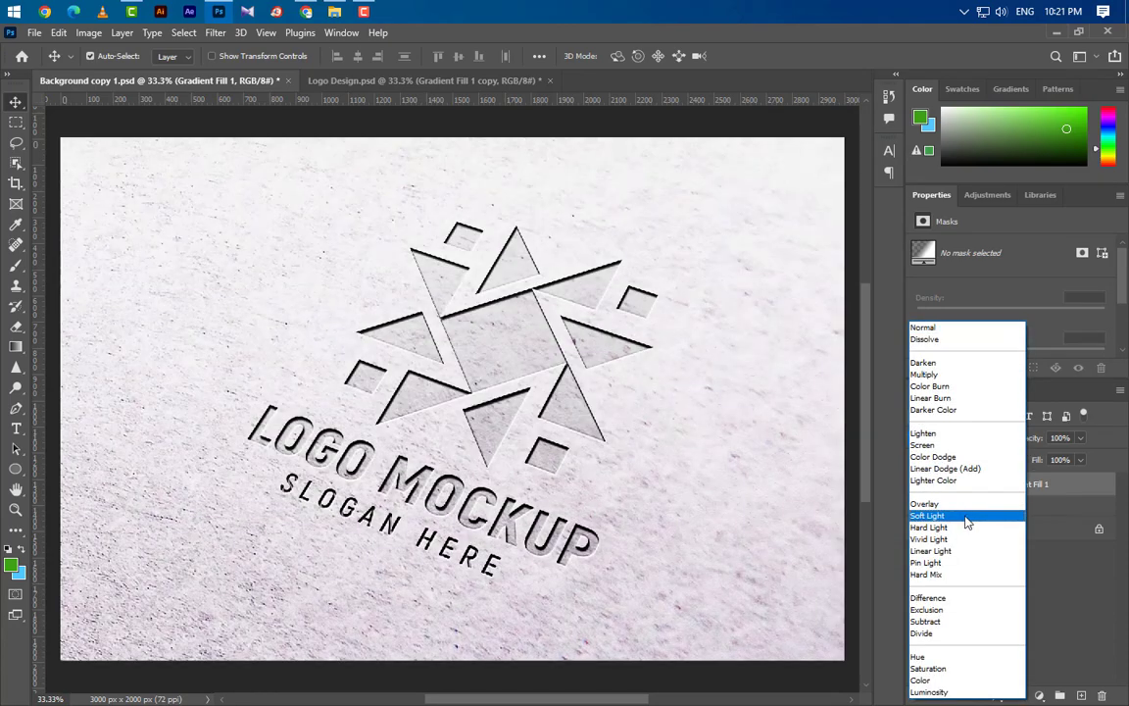
pyautogui.click(966, 516)
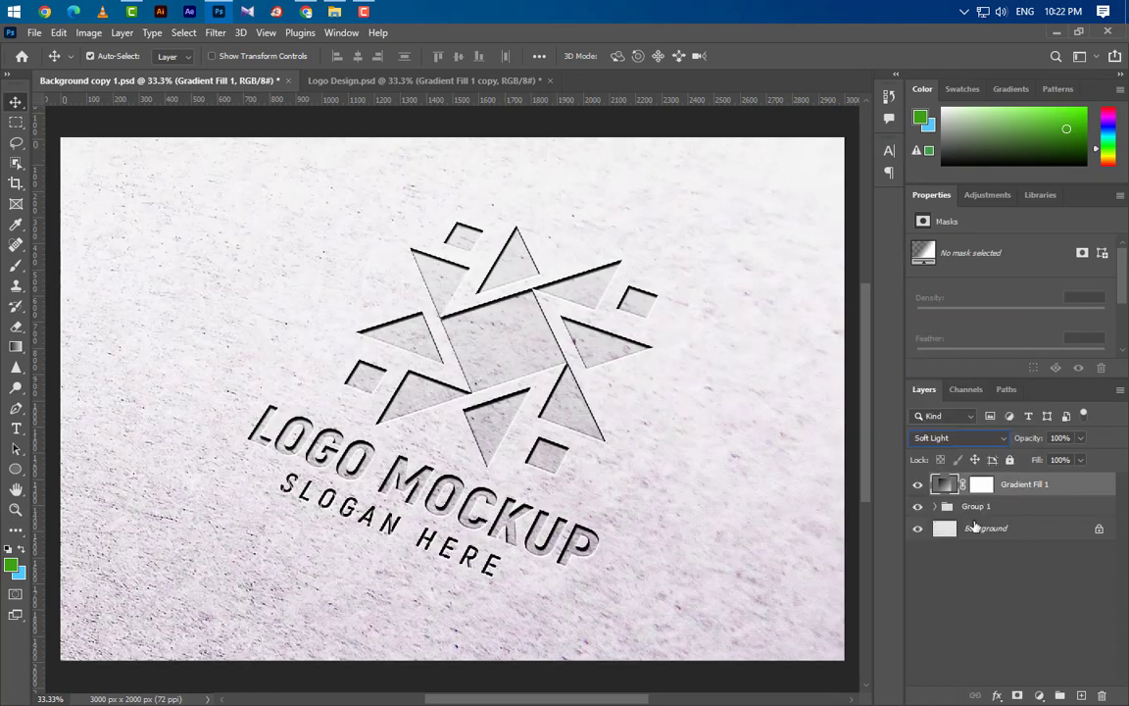
pyautogui.click(1062, 438)
pyautogui.write('50')
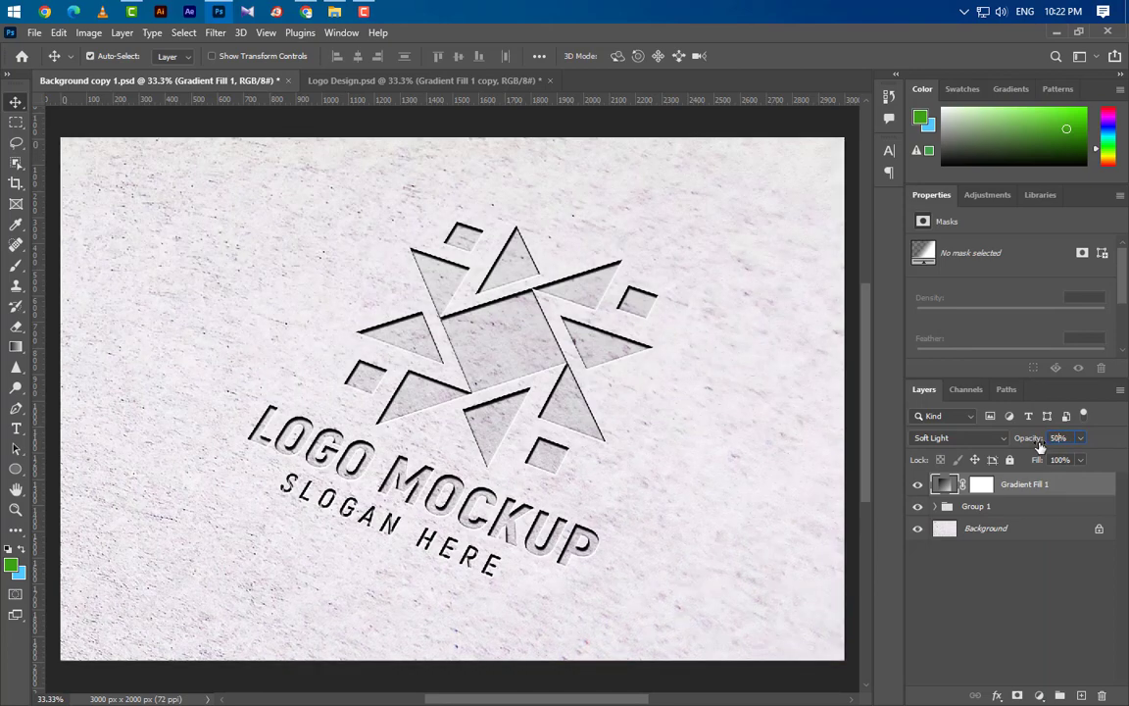
# - Duplicate the Gradient Fill 1 layer and set the duplicate's opacity to 35%
pyautogui.rightClick(1041, 482)
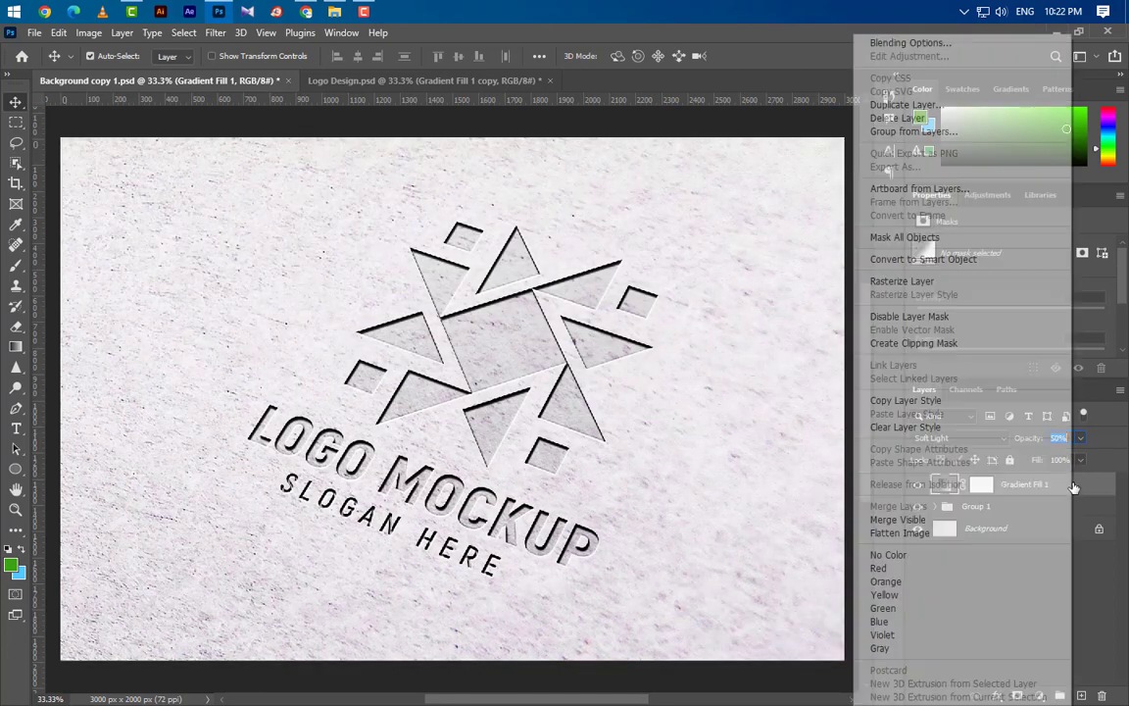
pyautogui.click(907, 105)
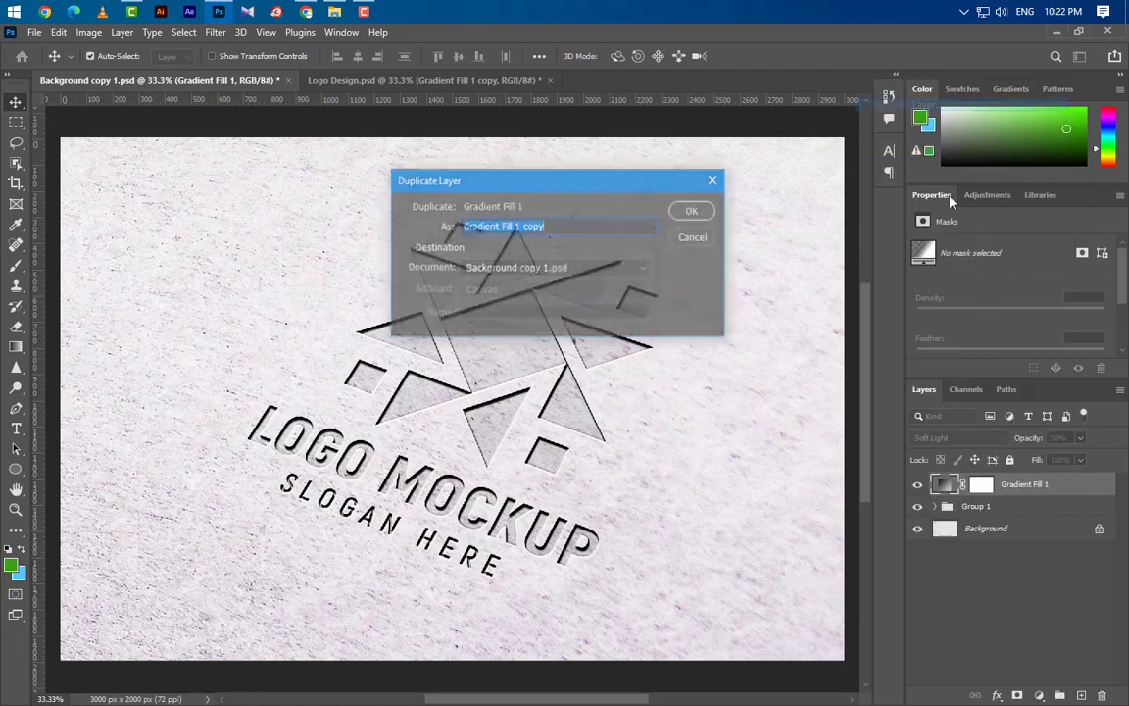
pyautogui.click(688, 210)
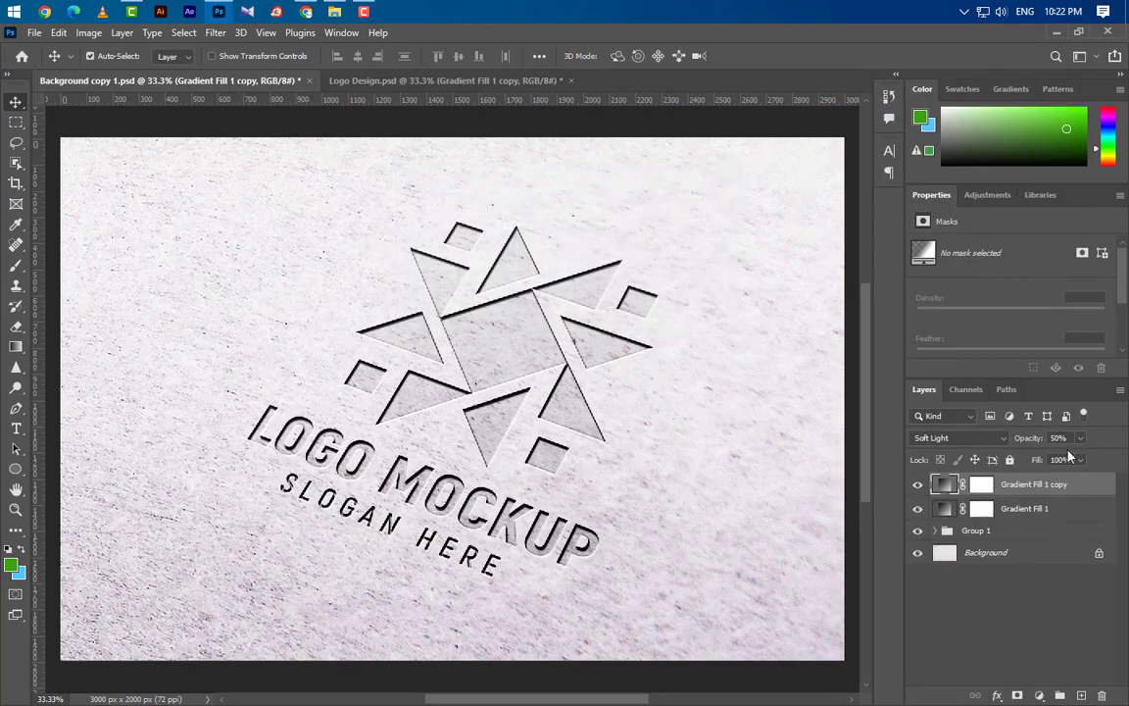
pyautogui.click(1060, 438)
pyautogui.write('35')
# - Set the gradient angle of Gradient Fill 1 copy to 45° and apply the fill
pyautogui.doubleClick(945, 484)
pyautogui.doubleClick(784, 211)
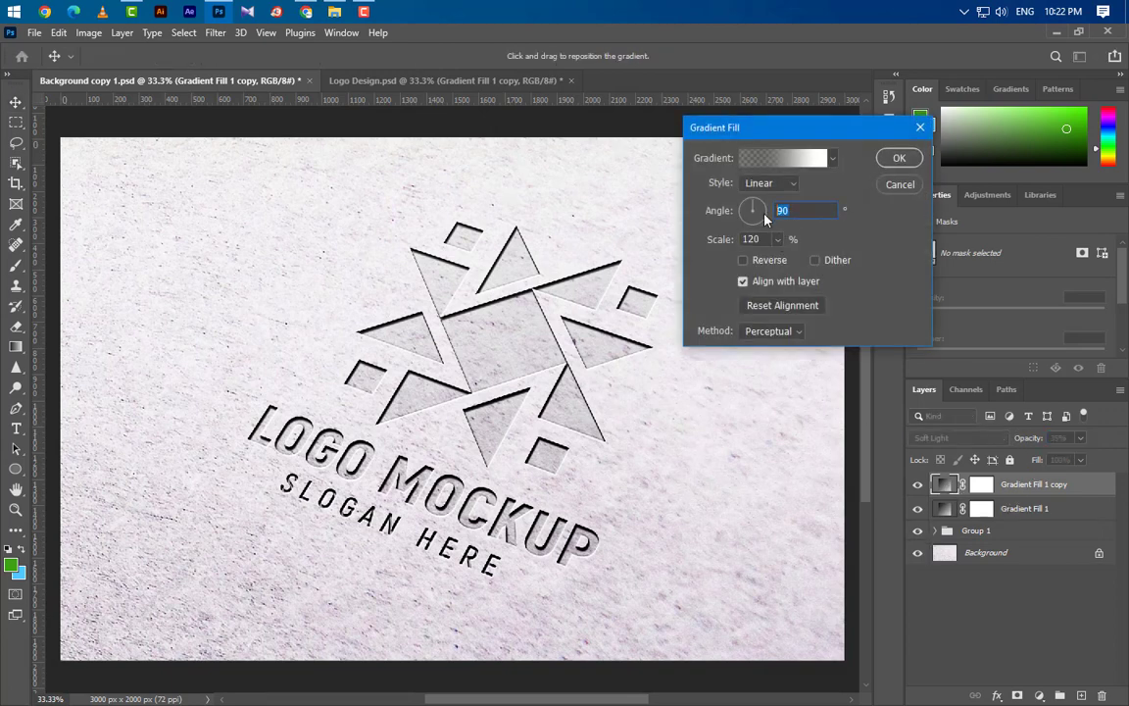
pyautogui.write('45')
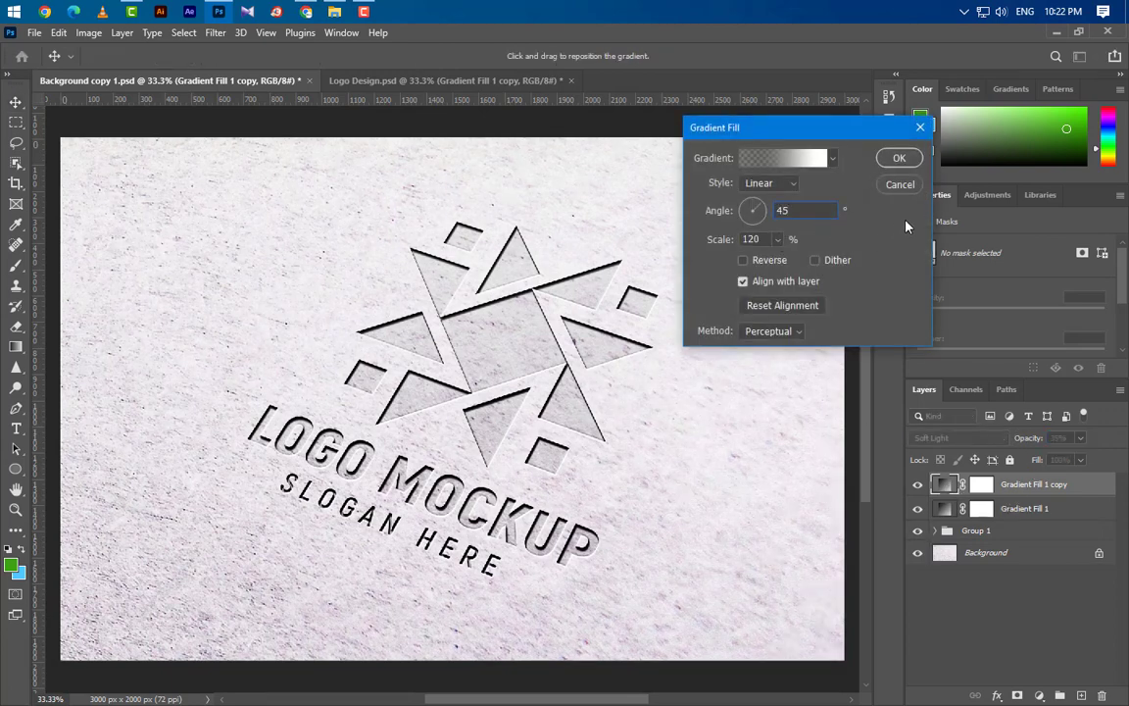
pyautogui.click(899, 158)
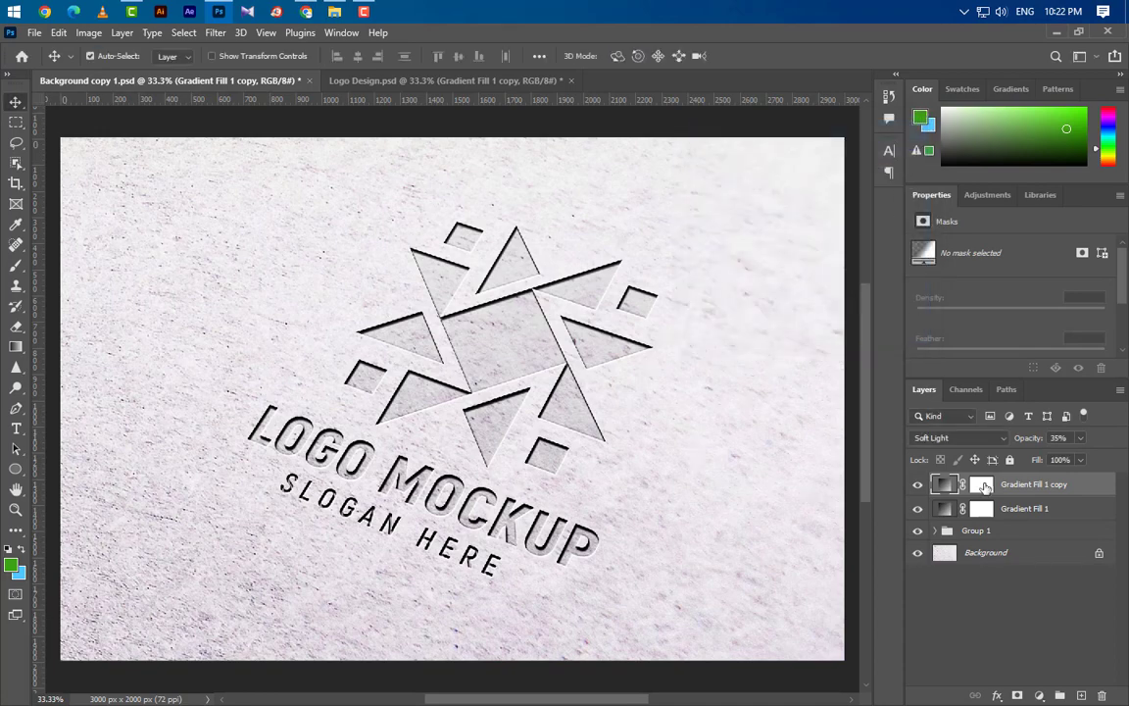
# - Duplicate the Gradient Fill 1 copy layer and set the new duplicate's opacity to 25%
pyautogui.rightClick(1069, 485)
pyautogui.click(901, 105)
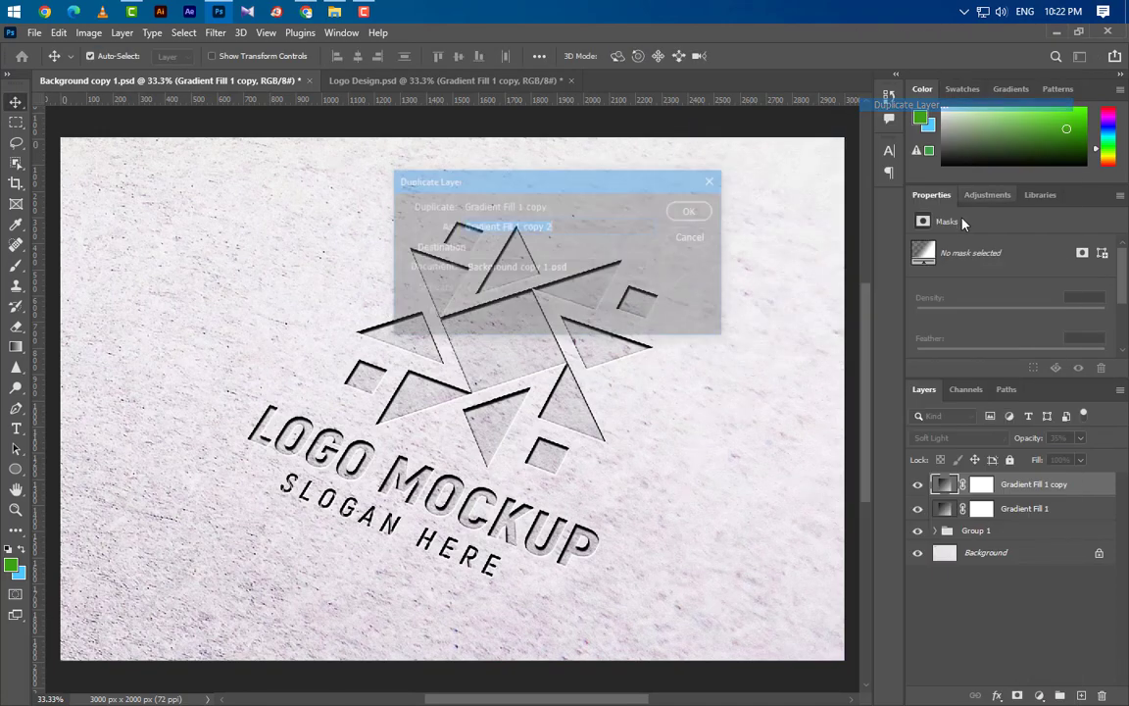
pyautogui.click(687, 209)
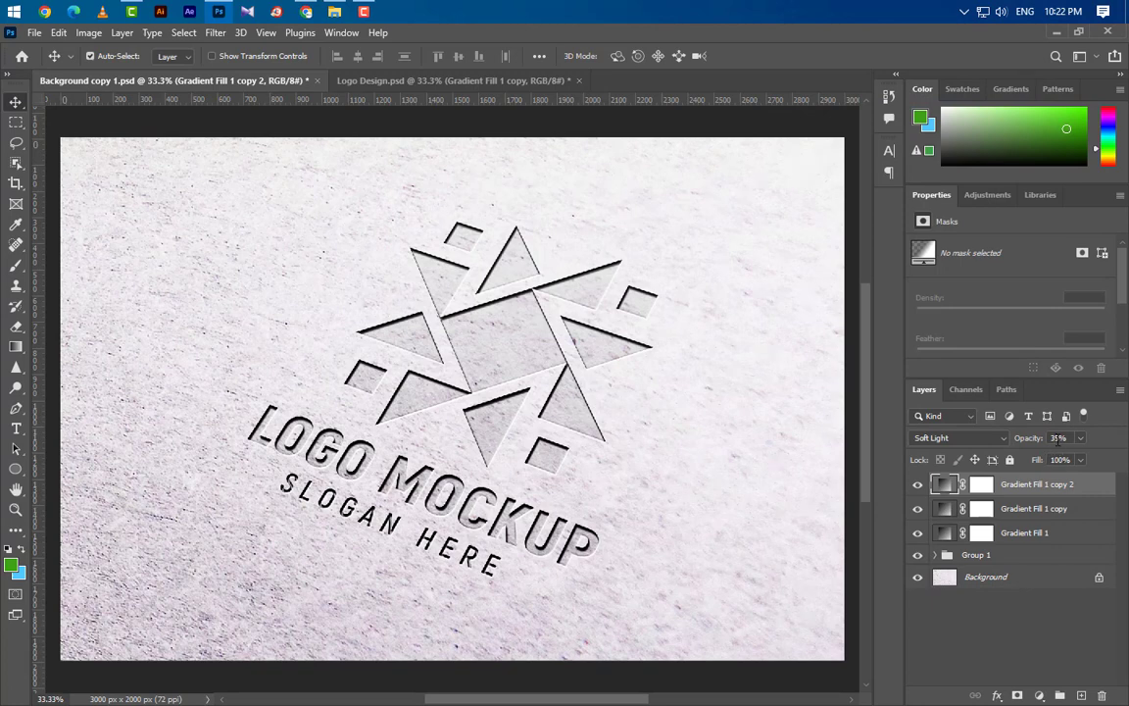
pyautogui.click(1038, 441)
pyautogui.write('25')
pyautogui.press('Return')
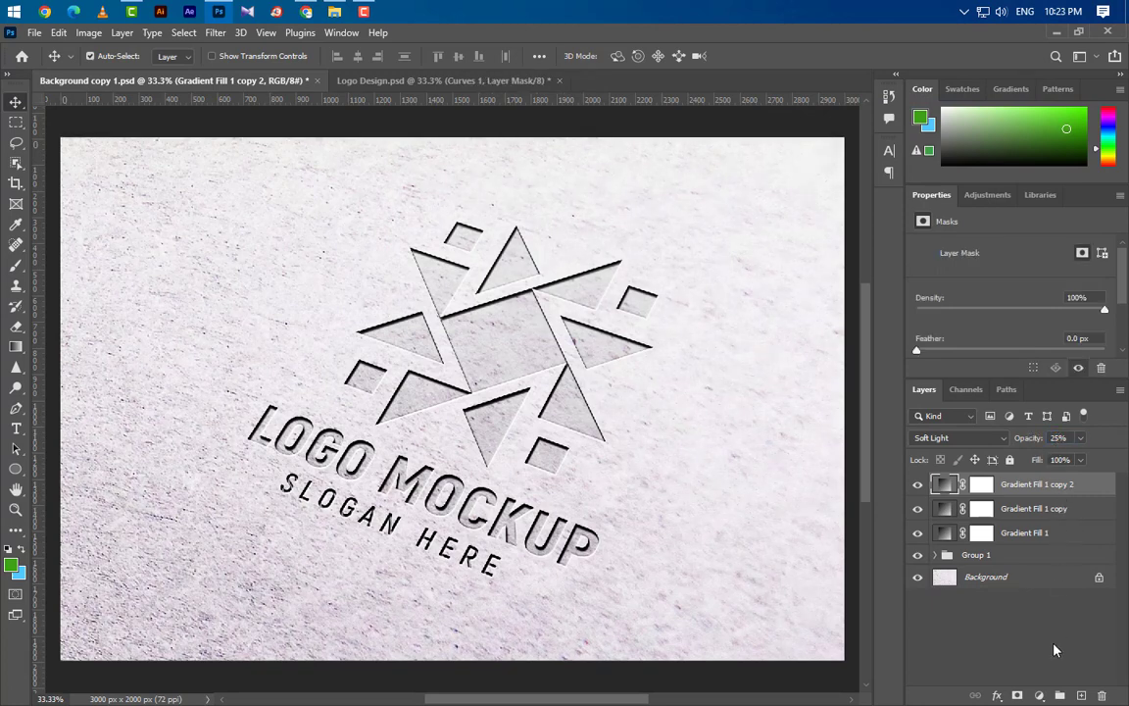
# - Add a Curves adjustment layer above the gradient fills and set the RGB black point's input to 4
pyautogui.click(1038, 695)
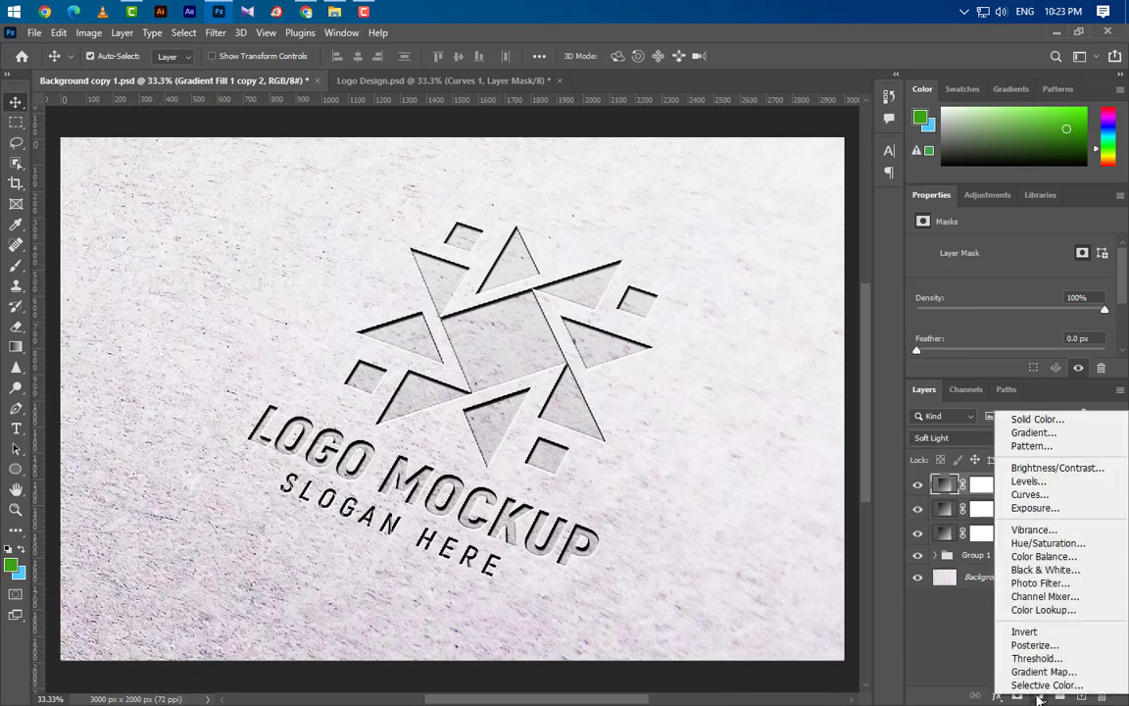
pyautogui.click(1035, 494)
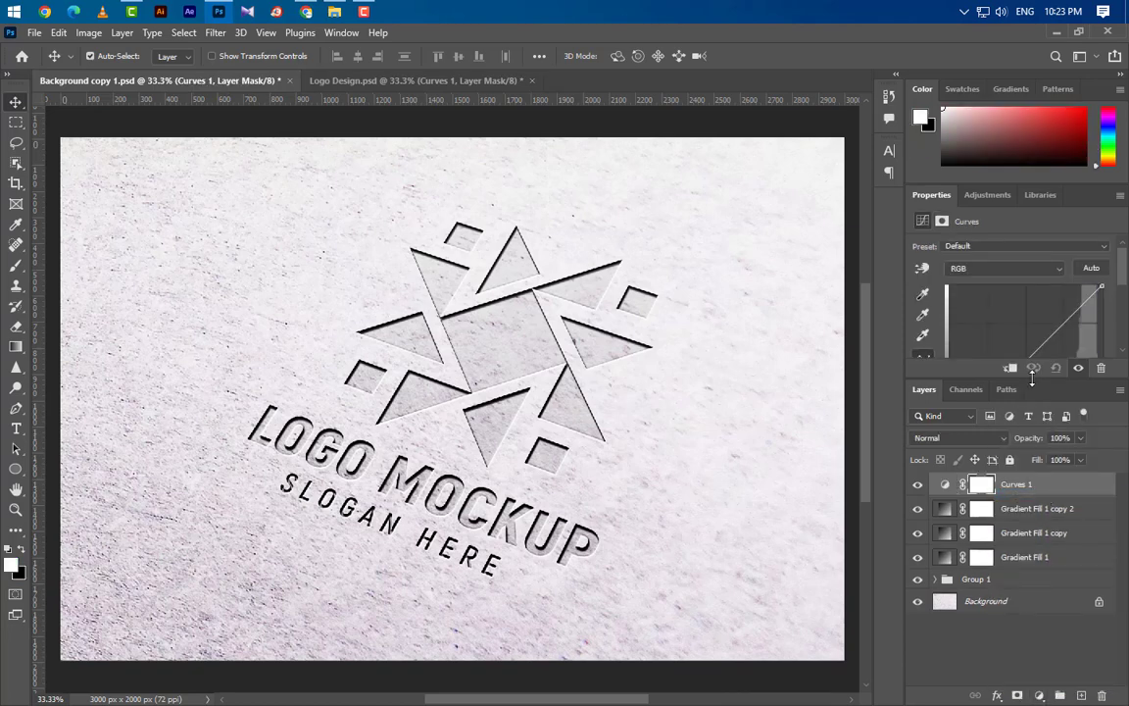
pyautogui.moveTo(1032, 378); pyautogui.dragTo(1032, 526)
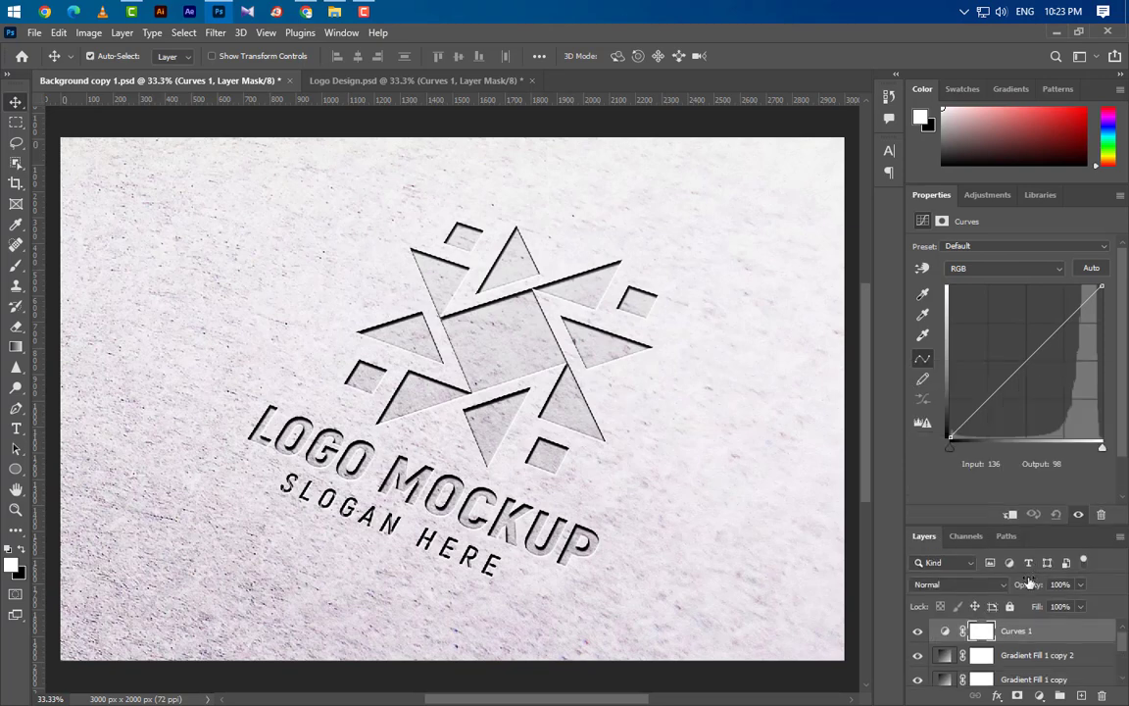
pyautogui.click(951, 449)
pyautogui.write('4')
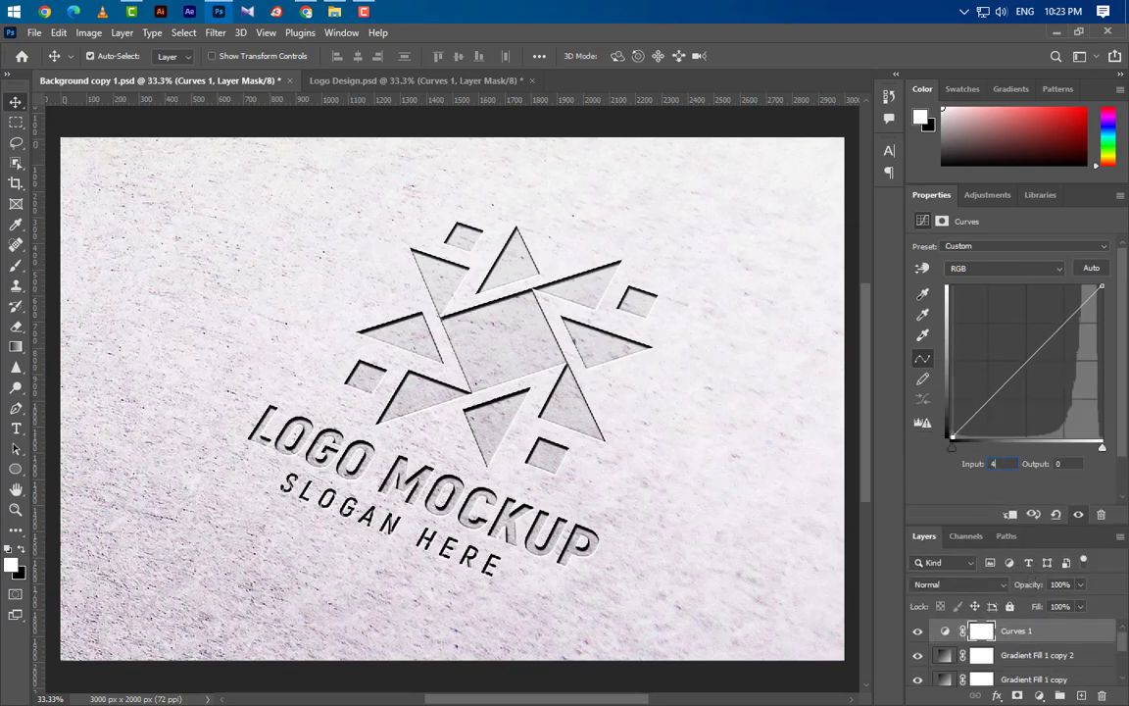
# - Set the black point's input to 2 in both the Red and Blue channels of Curves 1
pyautogui.click(990, 268)
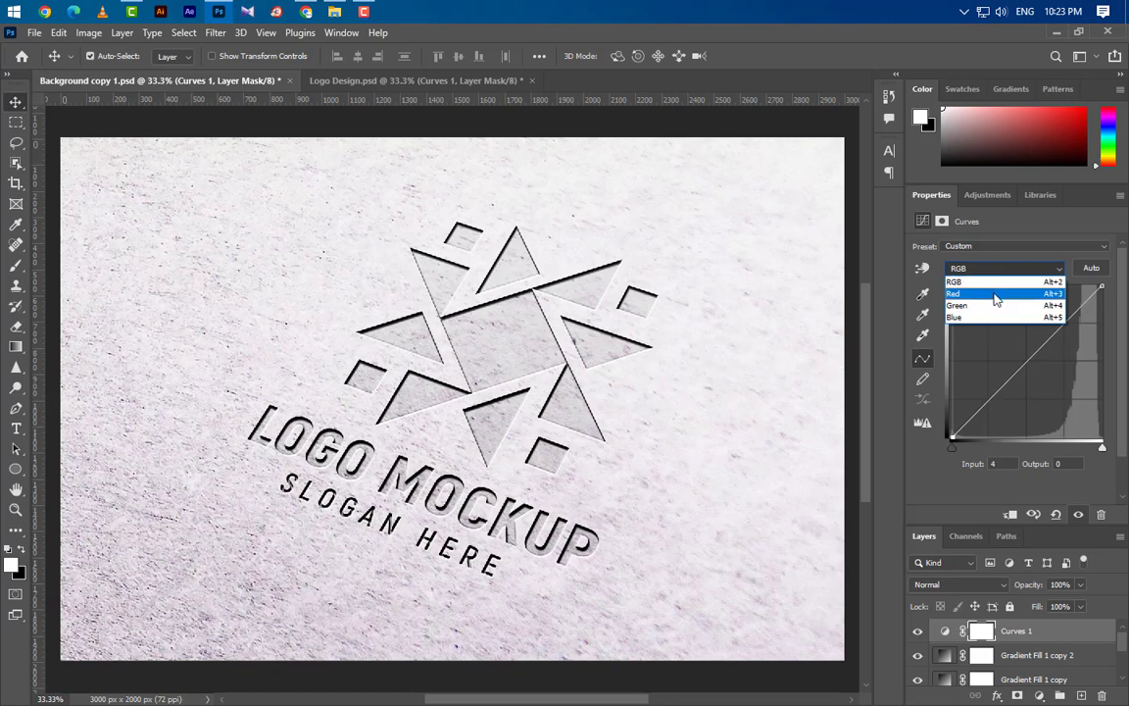
pyautogui.click(990, 292)
pyautogui.click(992, 463)
pyautogui.write('2')
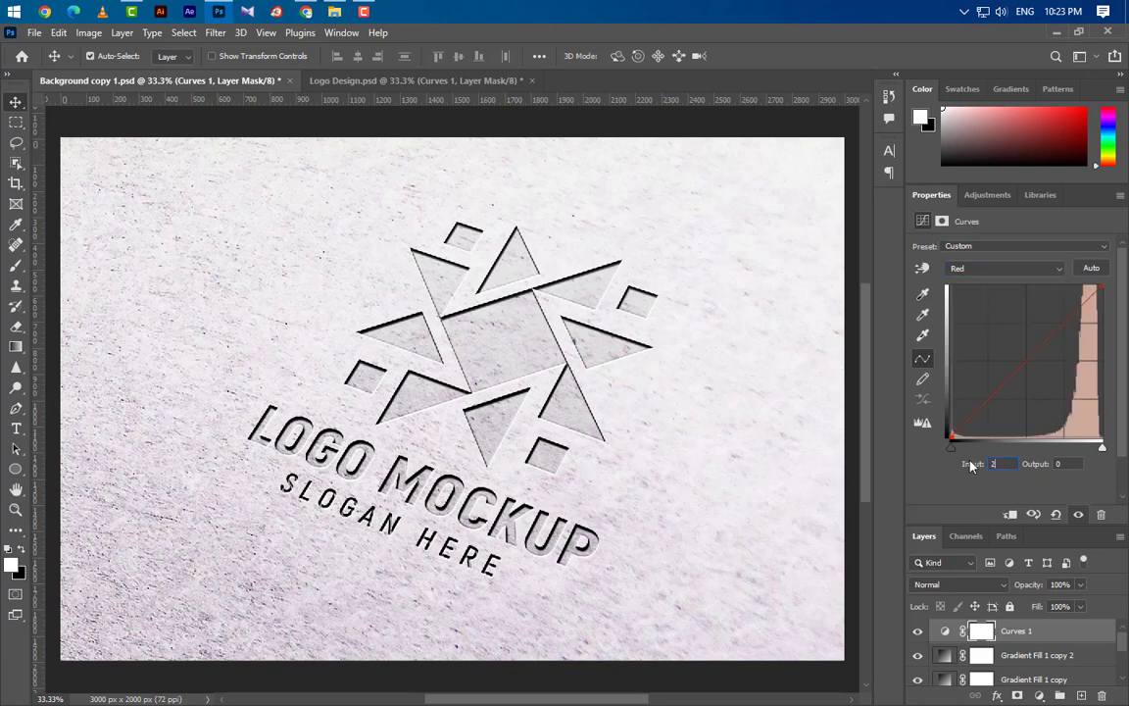
pyautogui.click(990, 268)
pyautogui.click(995, 318)
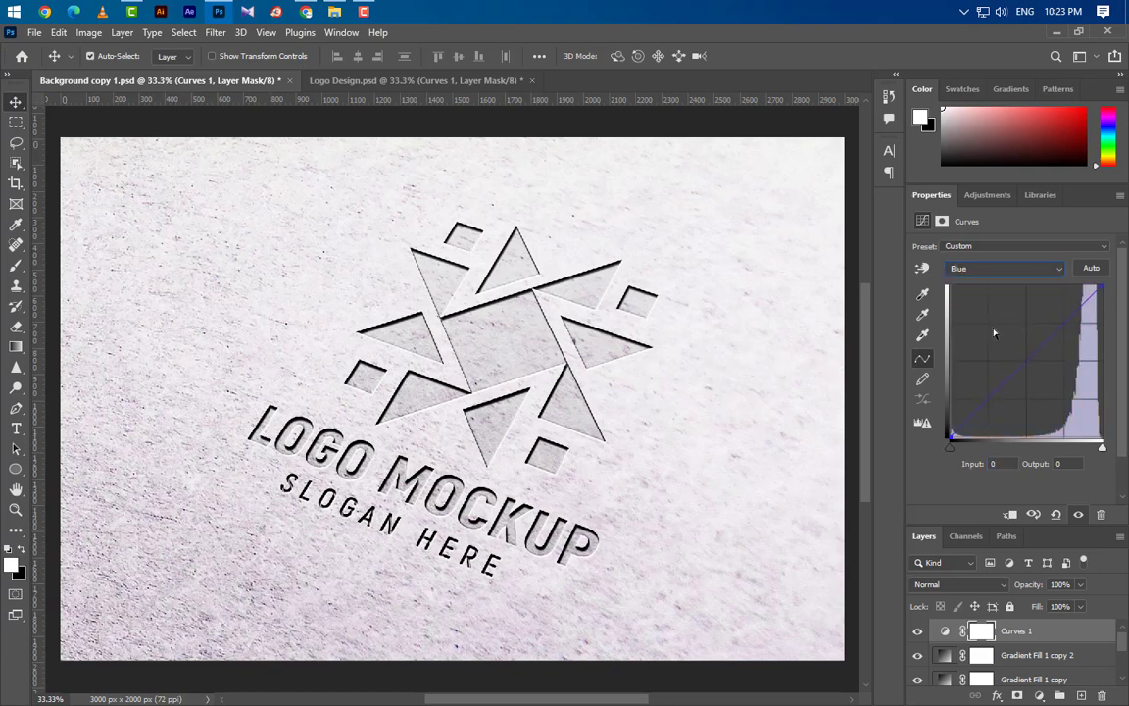
pyautogui.write('2')
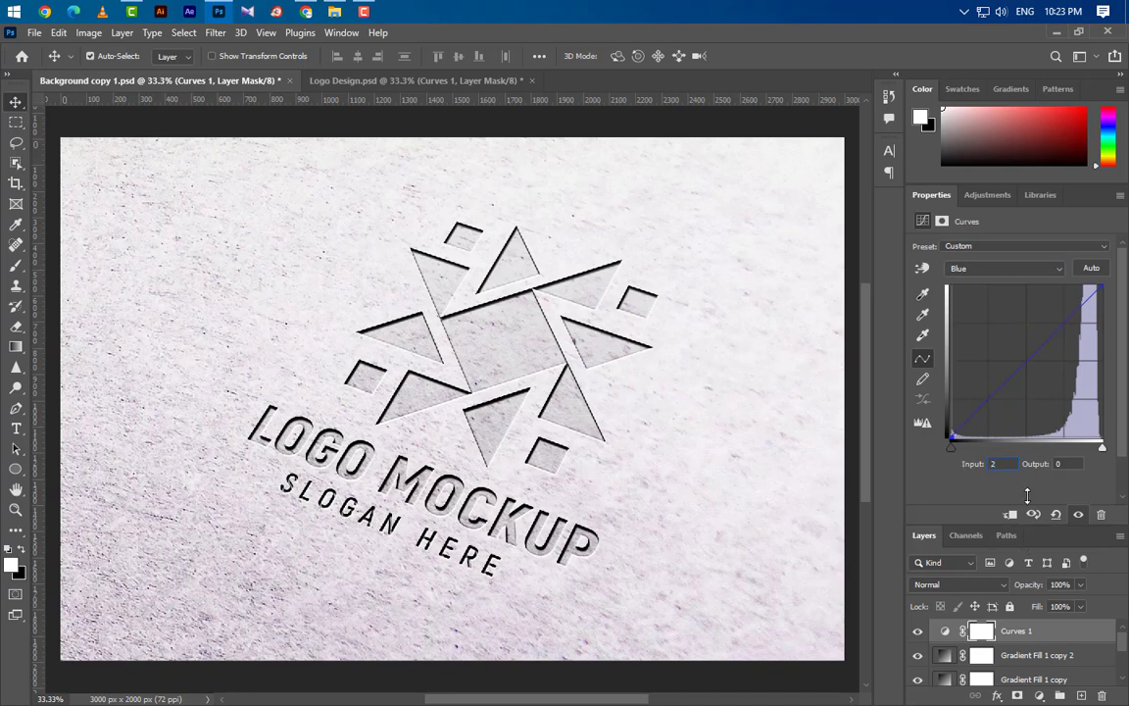
pyautogui.moveTo(1028, 527); pyautogui.dragTo(1006, 247)
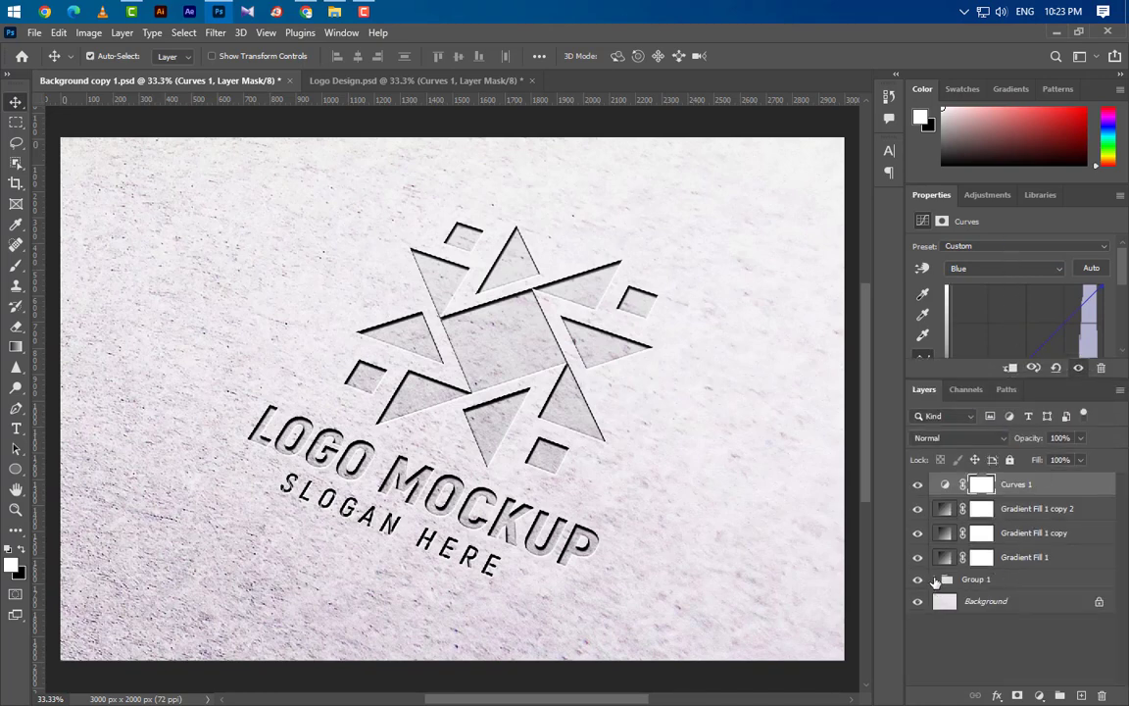
# - Duplicate the GraphicsFamily copy 4 layer from Group 1 and move the duplicate above Curves 1
pyautogui.click(934, 578)
pyautogui.click(1079, 600)
pyautogui.rightClick(1048, 600)
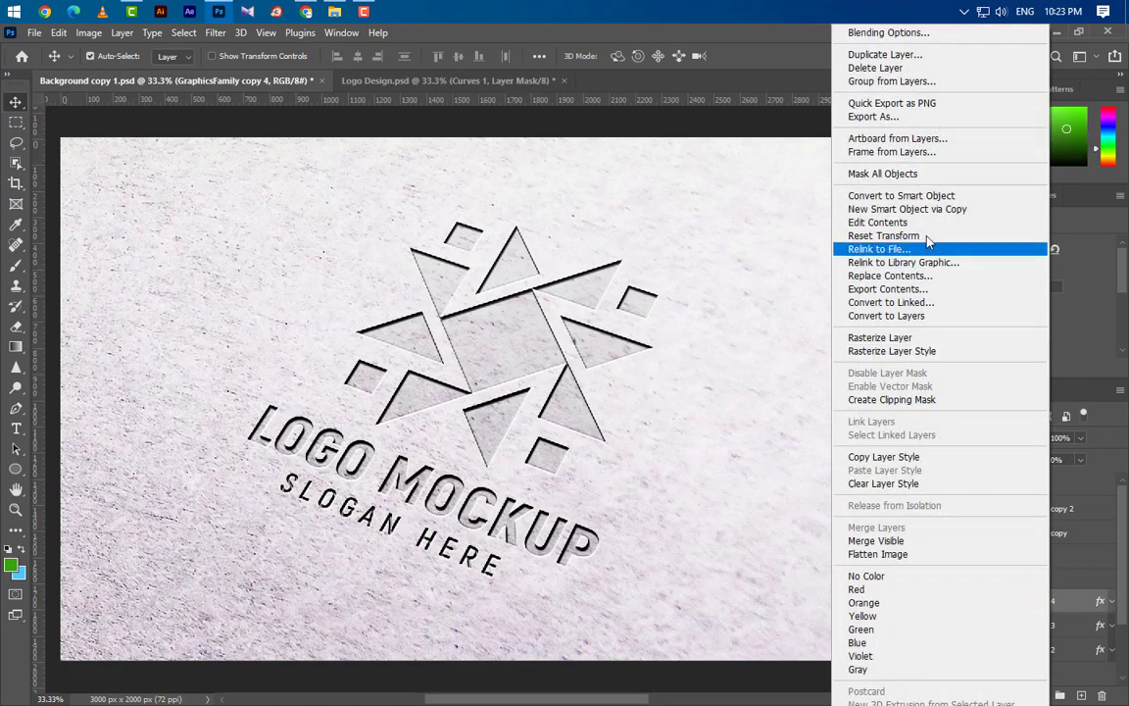
pyautogui.click(886, 55)
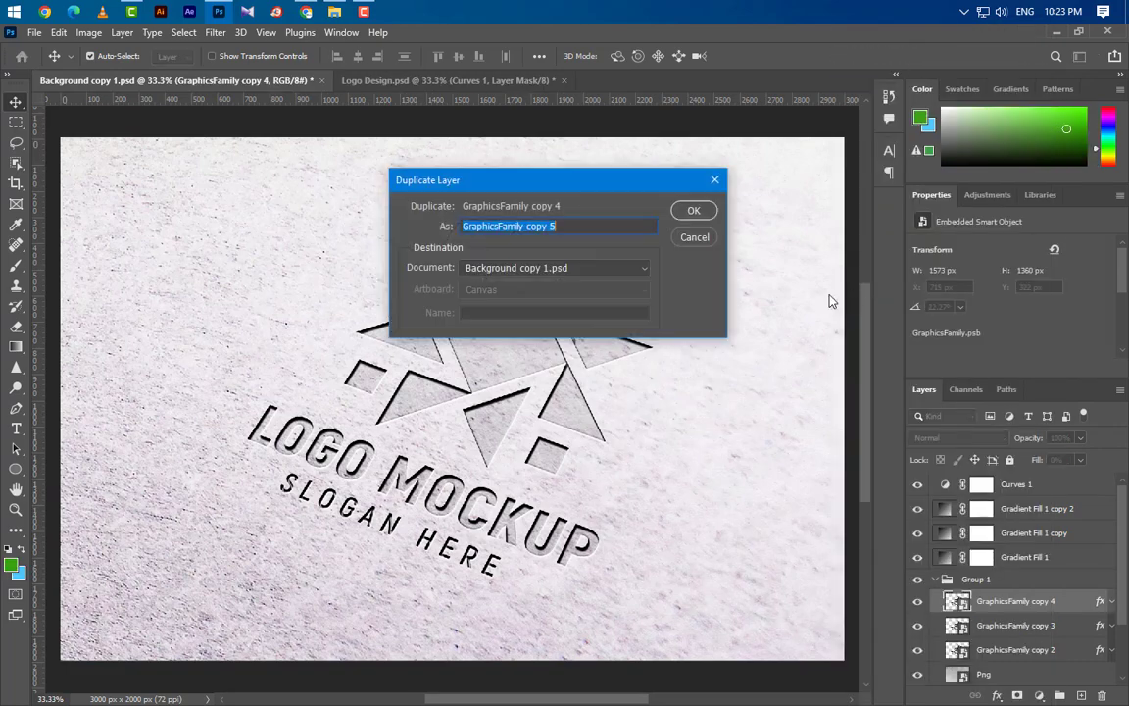
pyautogui.click(692, 212)
pyautogui.moveTo(1034, 600); pyautogui.dragTo(1033, 480)
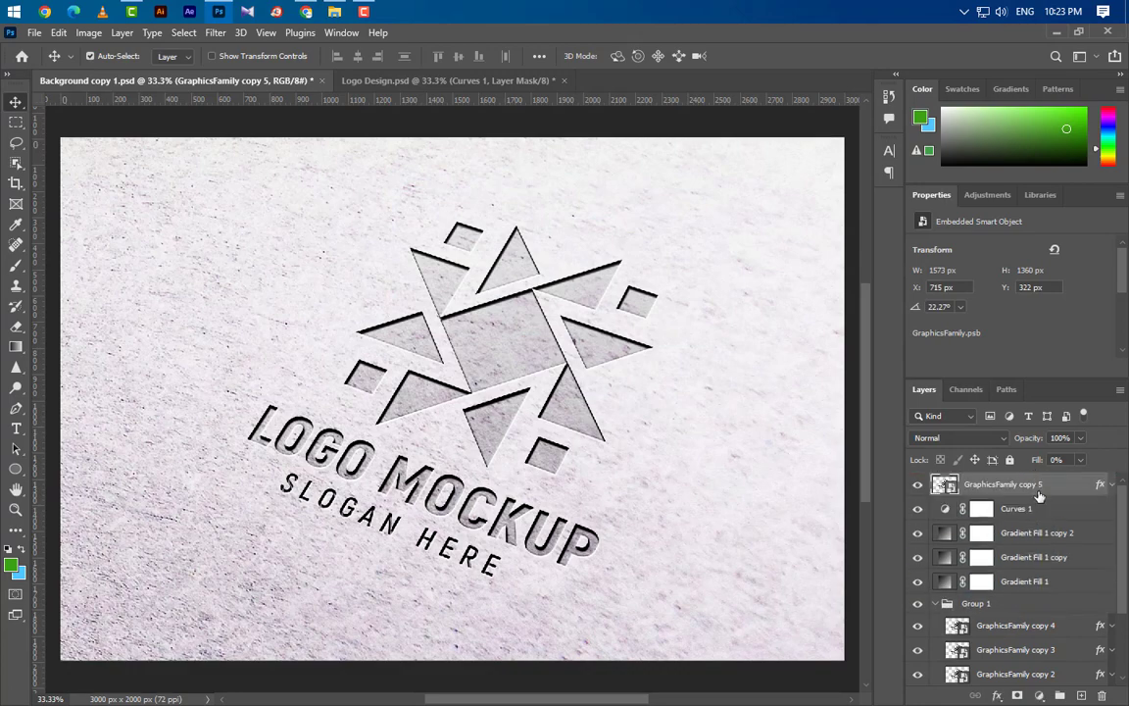
# - Clear the layer style of GraphicsFamily copy 5 and set its fill and opacity to 0%
pyautogui.rightClick(1100, 486)
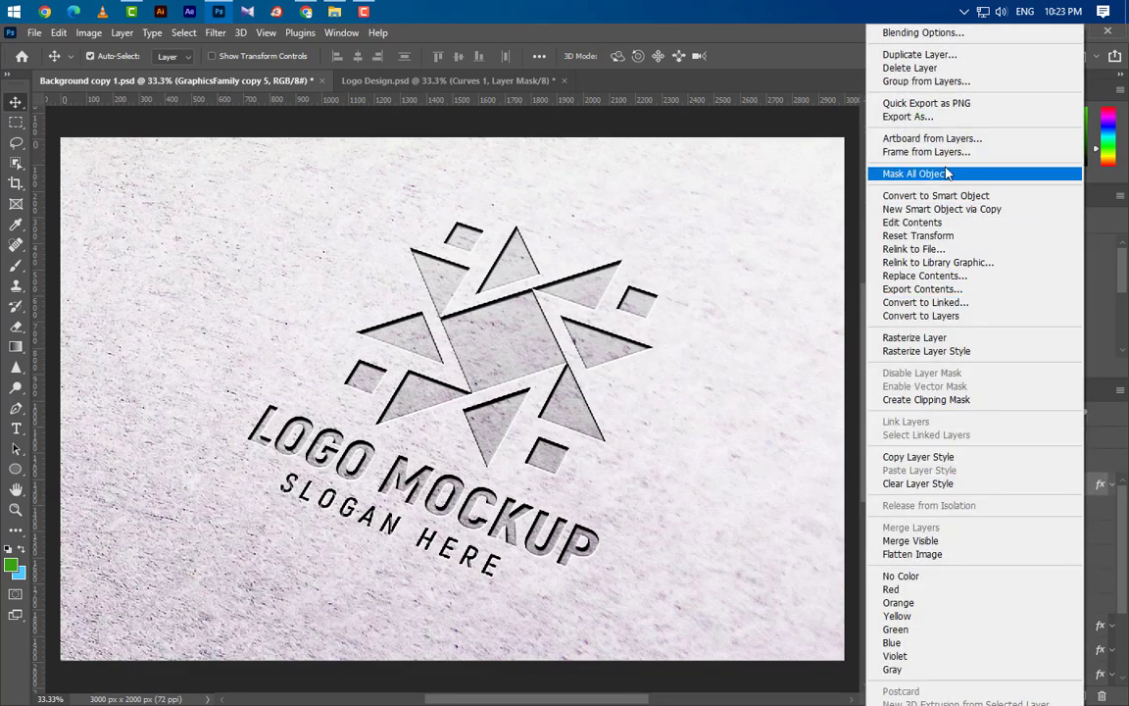
pyautogui.click(921, 484)
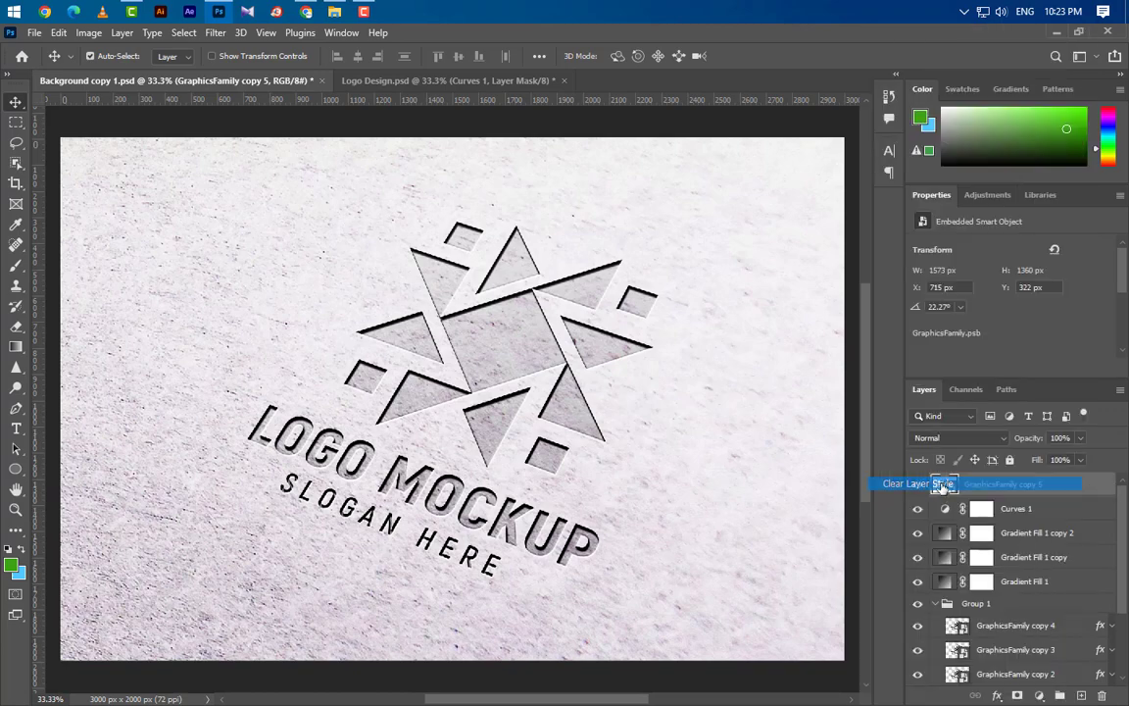
pyautogui.click(1079, 460)
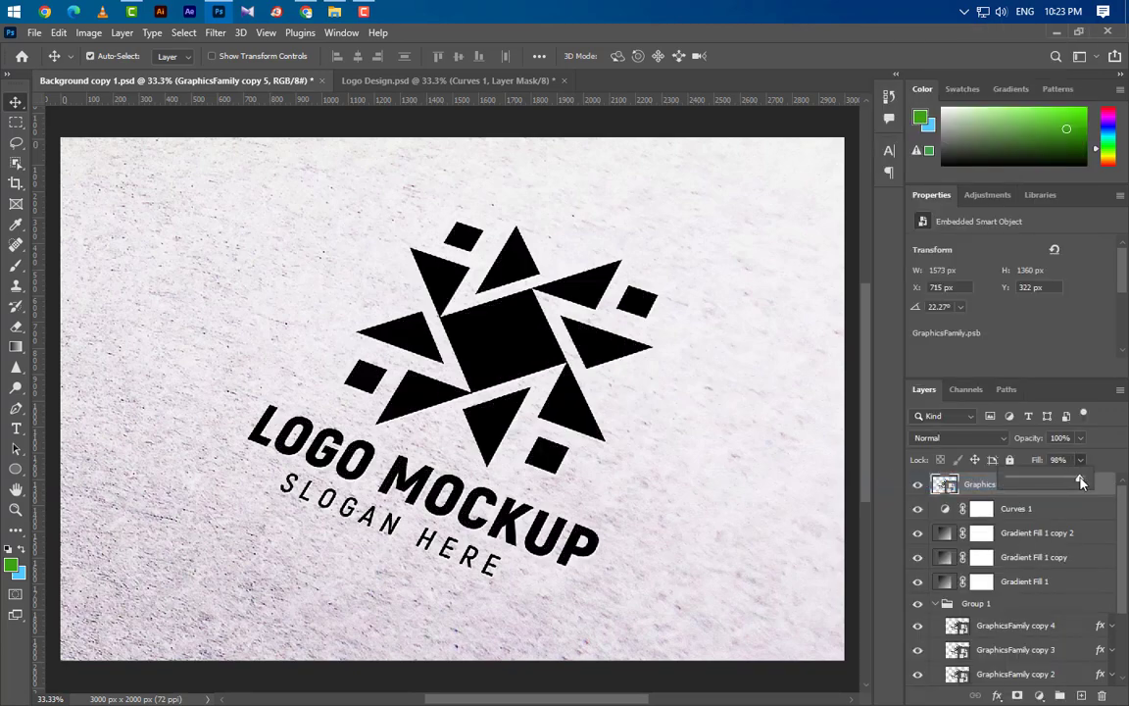
pyautogui.moveTo(1081, 482); pyautogui.dragTo(1010, 480)
pyautogui.click(1081, 439)
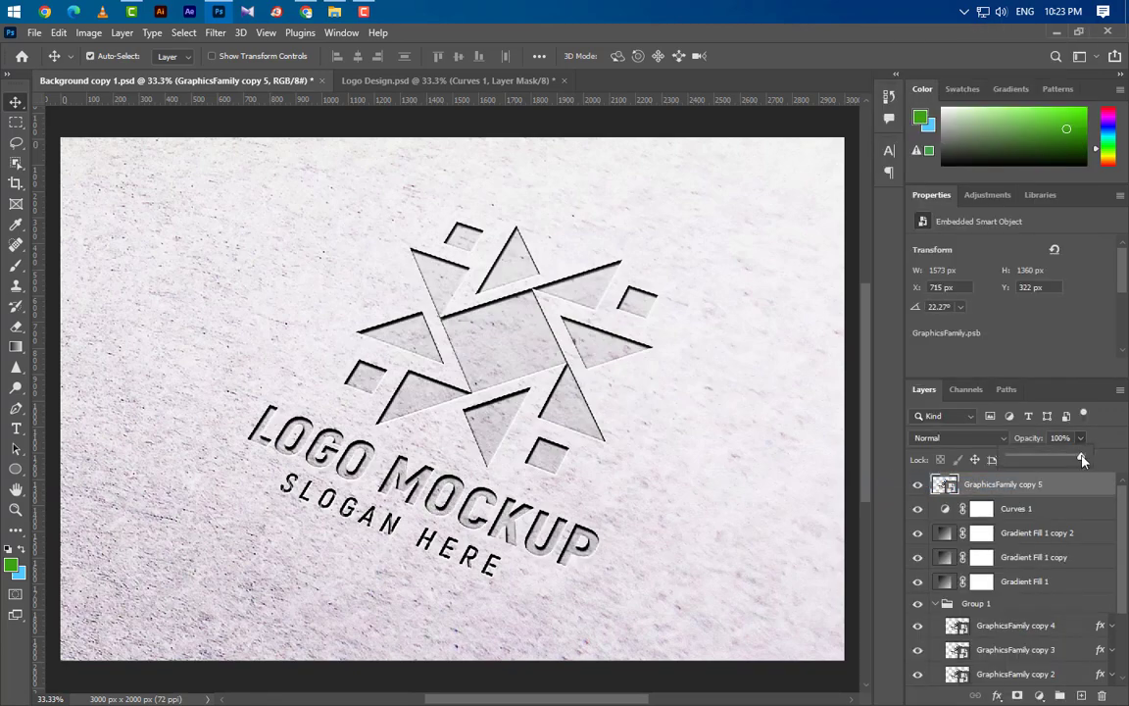
# - Group Curves 1 and the three Gradient Fill layers, and name the group Light
pyautogui.click(1044, 509)
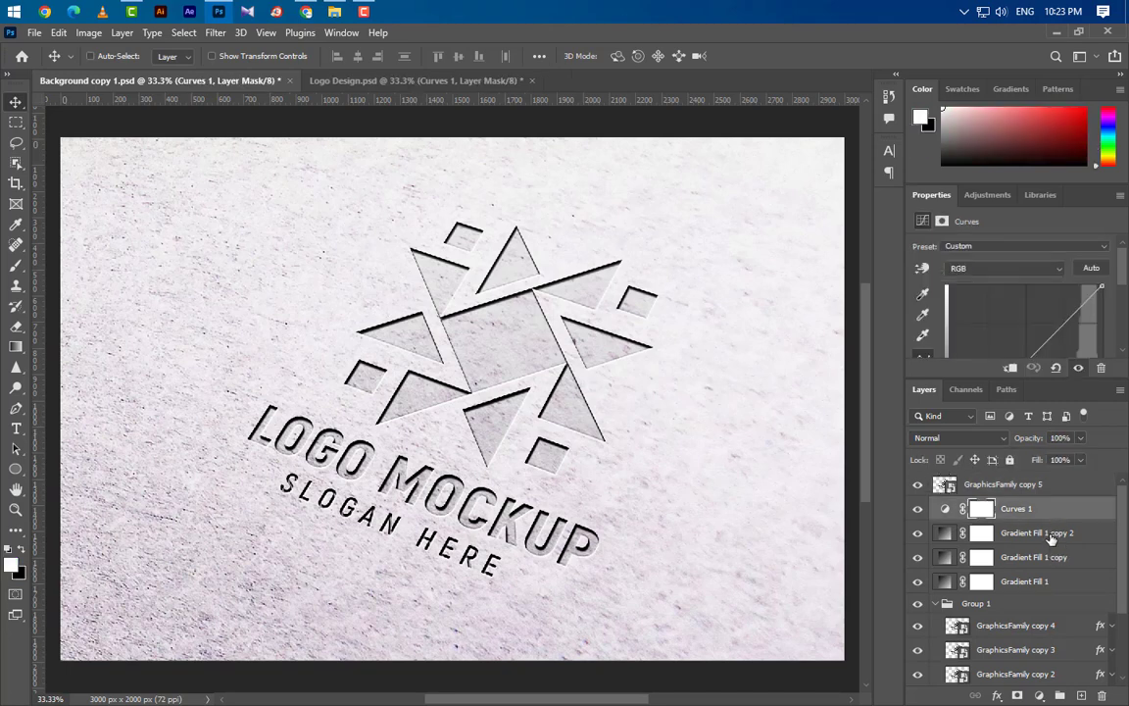
pyautogui.keyDown('shift'); pyautogui.click(1052, 579); pyautogui.keyUp('shift')
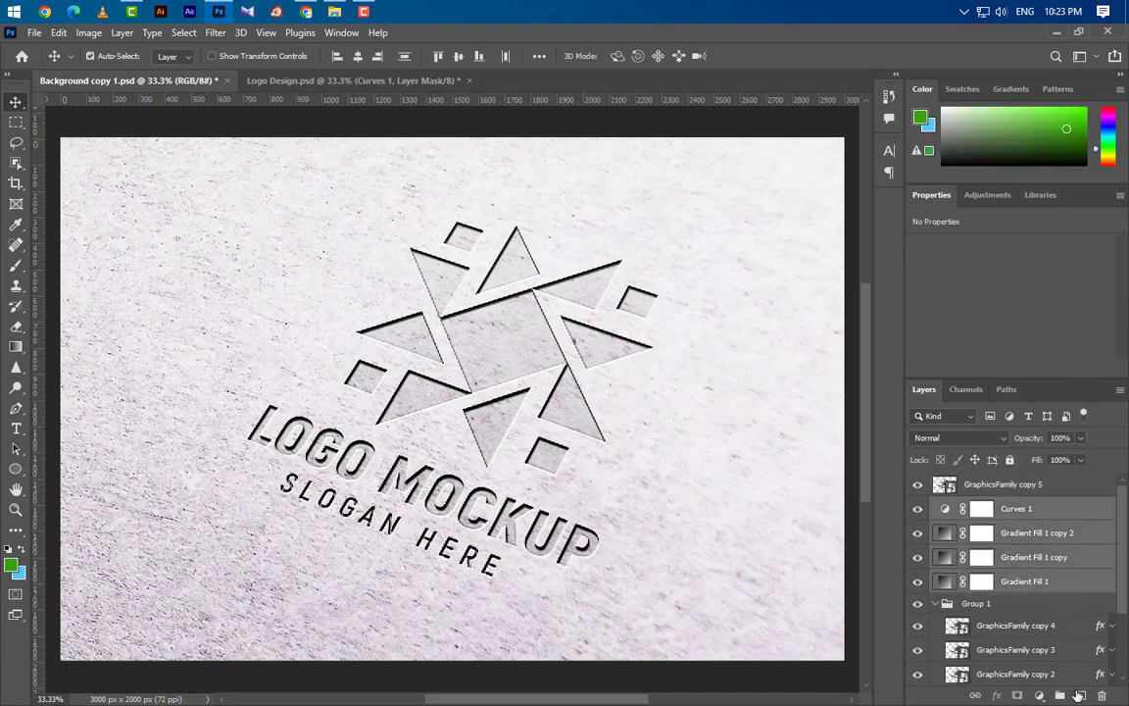
pyautogui.click(1059, 695)
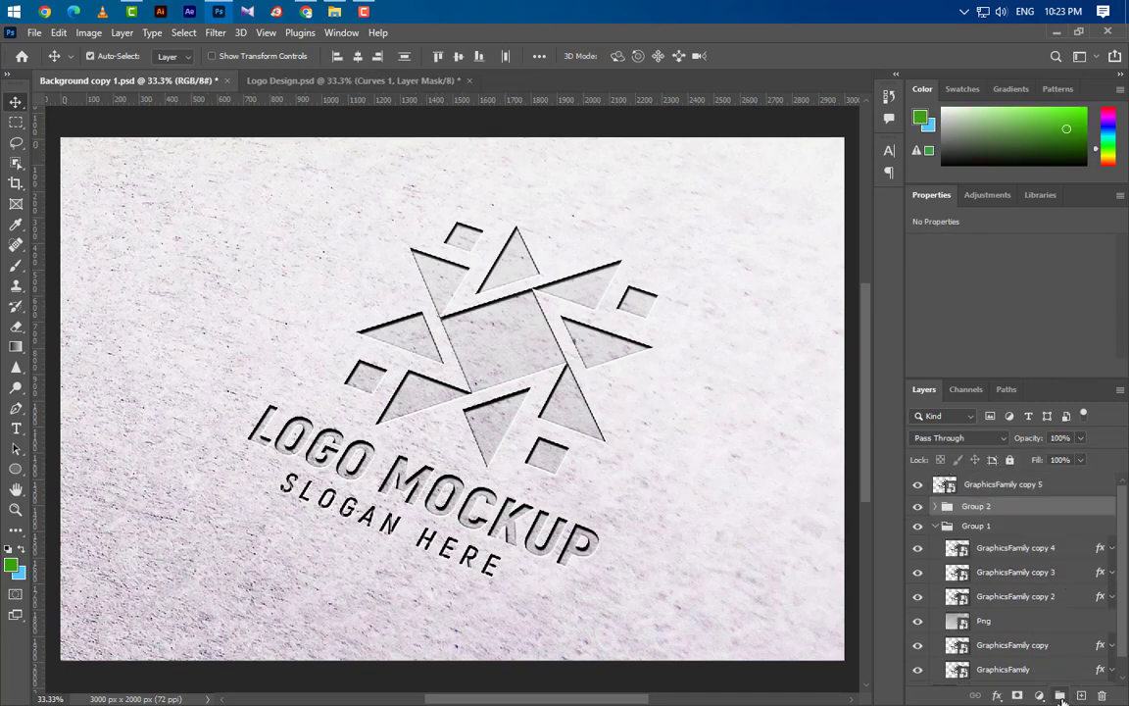
pyautogui.doubleClick(976, 507)
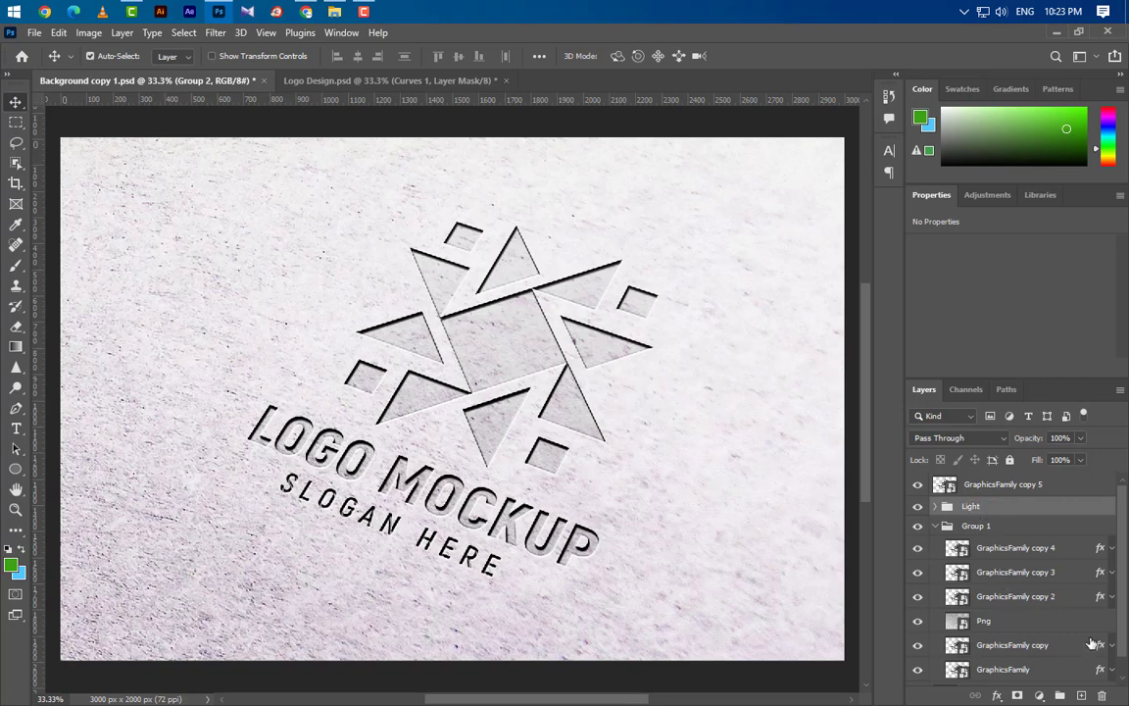
pyautogui.press('Return')
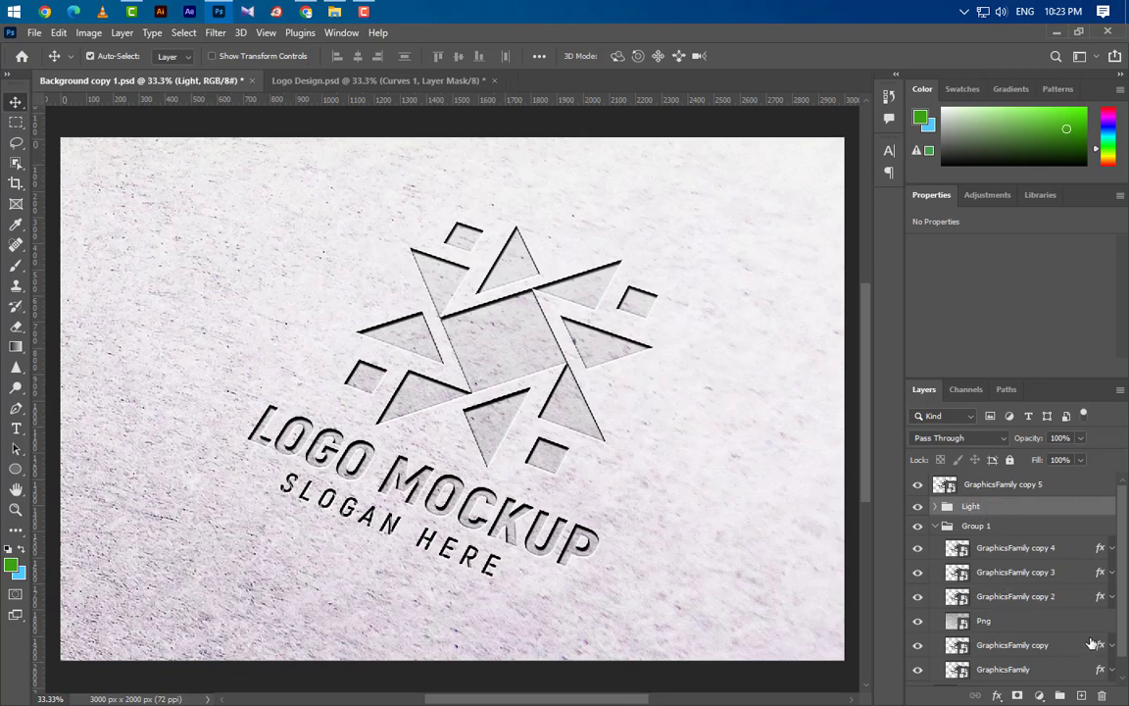
# - Collapse Group 1 and rename it Effects
pyautogui.click(936, 527)
pyautogui.doubleClick(970, 526)
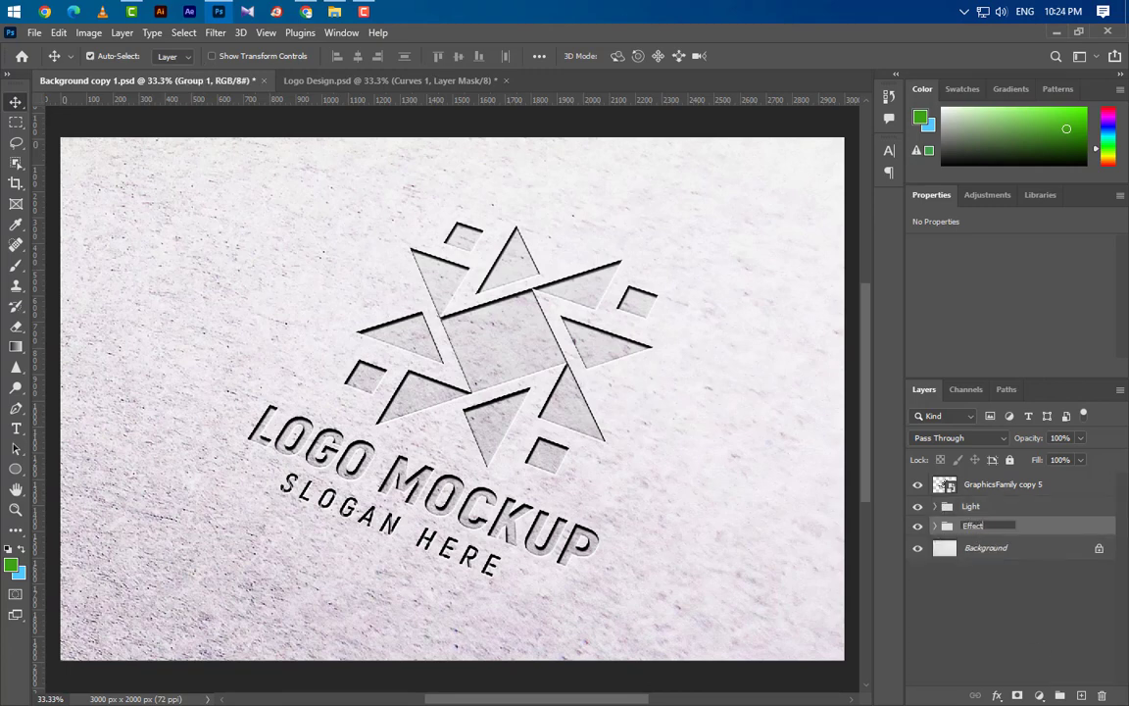
pyautogui.press('Return')
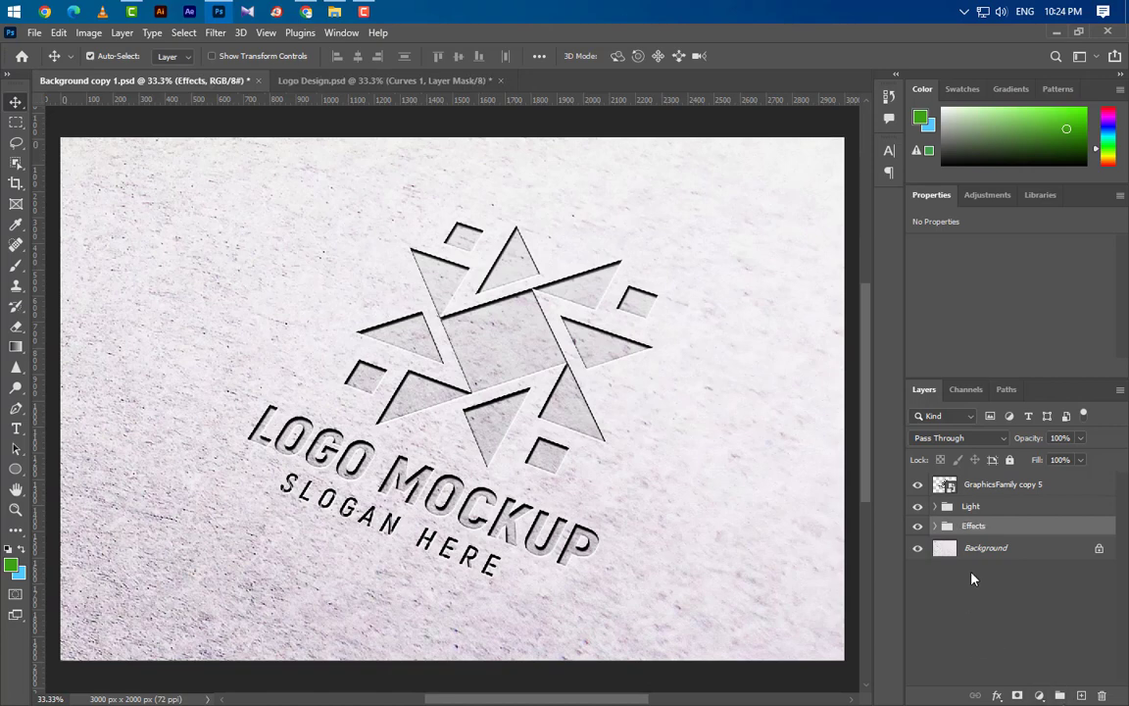
# - Rename the GraphicsFamily copy 5 layer as Your Logo Here
pyautogui.doubleClick(987, 488)
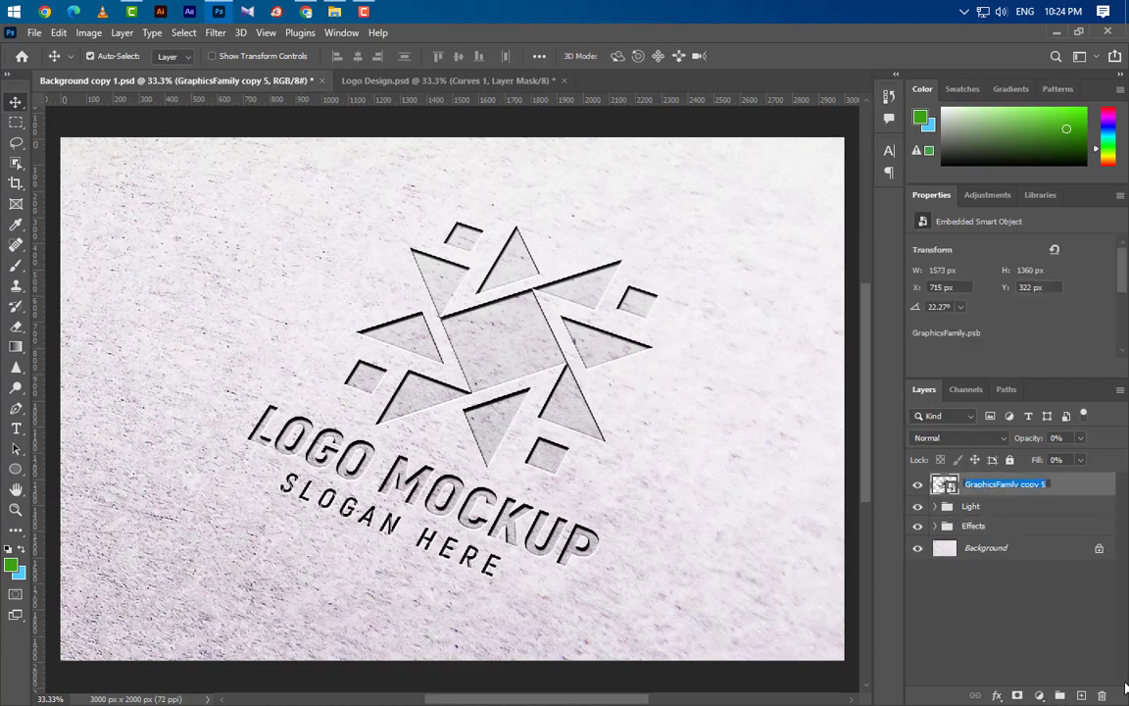
pyautogui.write('Your Logo Here')
pyautogui.press('Return')
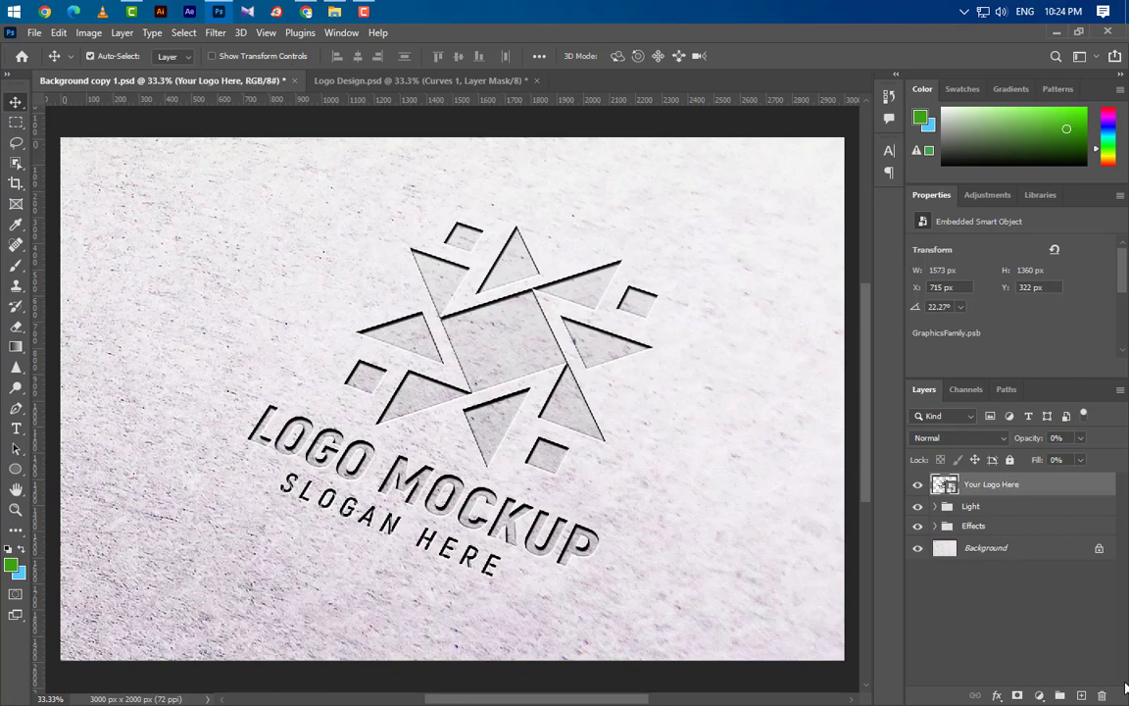
# - Open the Your Logo Here smart object's contents and bring the coloured logo from Logo Design.psd into it
pyautogui.doubleClick(945, 484)
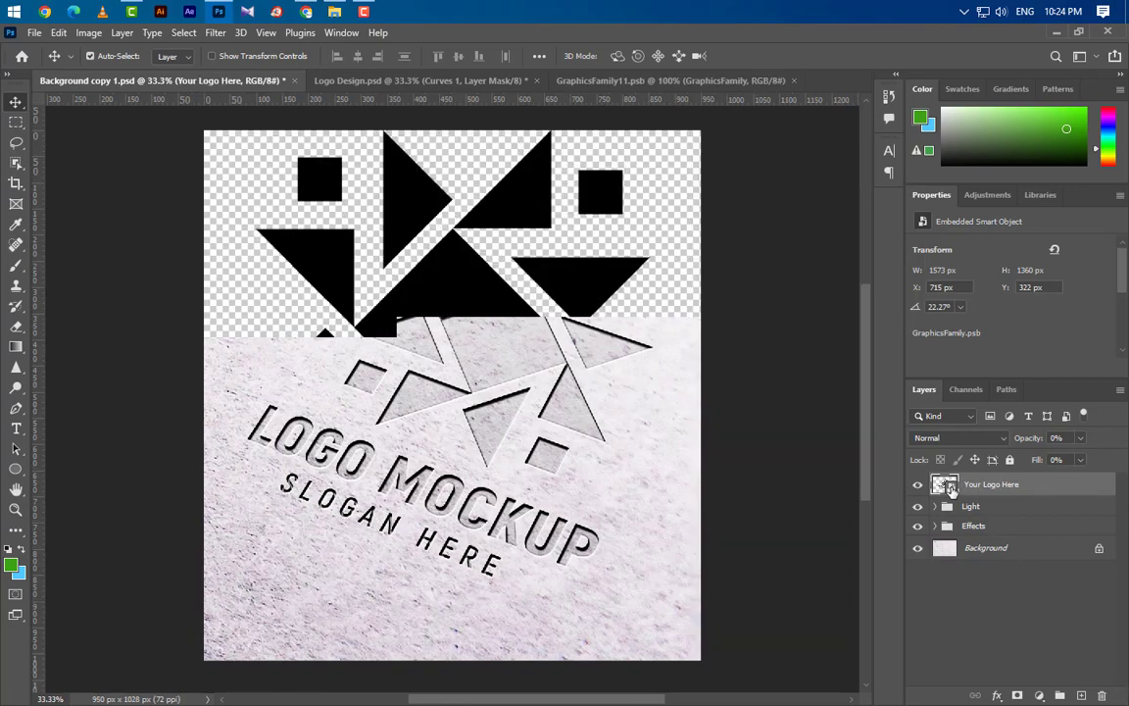
pyautogui.click(417, 84)
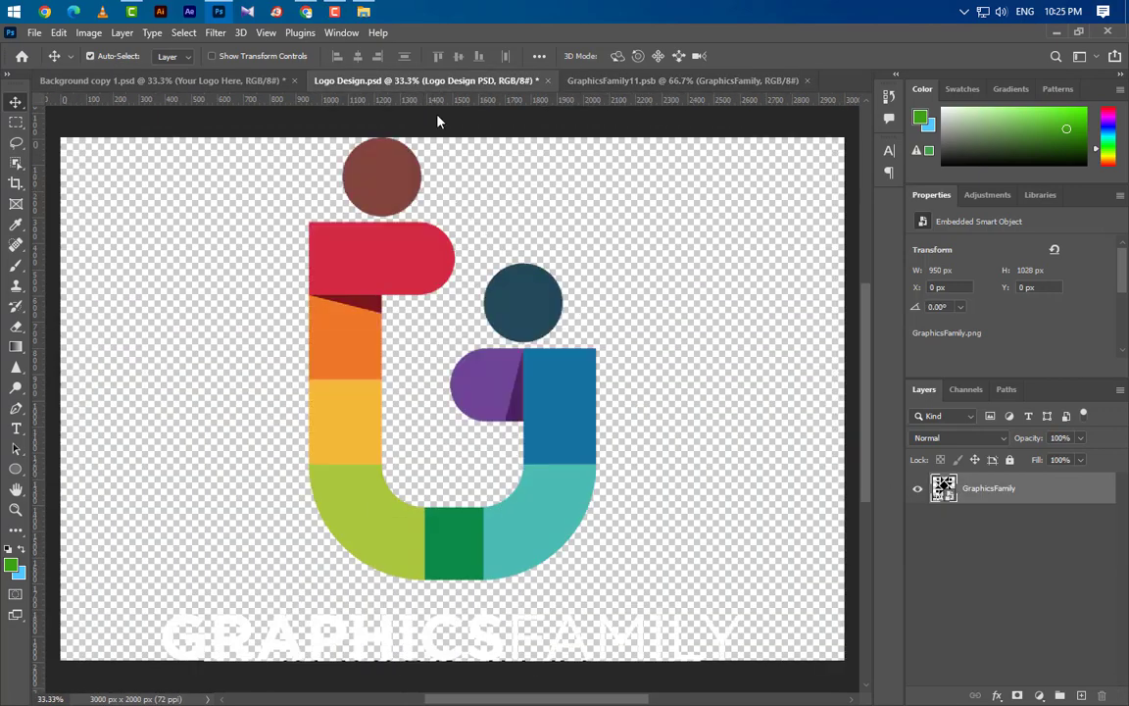
pyautogui.moveTo(544, 408); pyautogui.dragTo(452, 446)
pyautogui.scroll(-3, 446, 422)
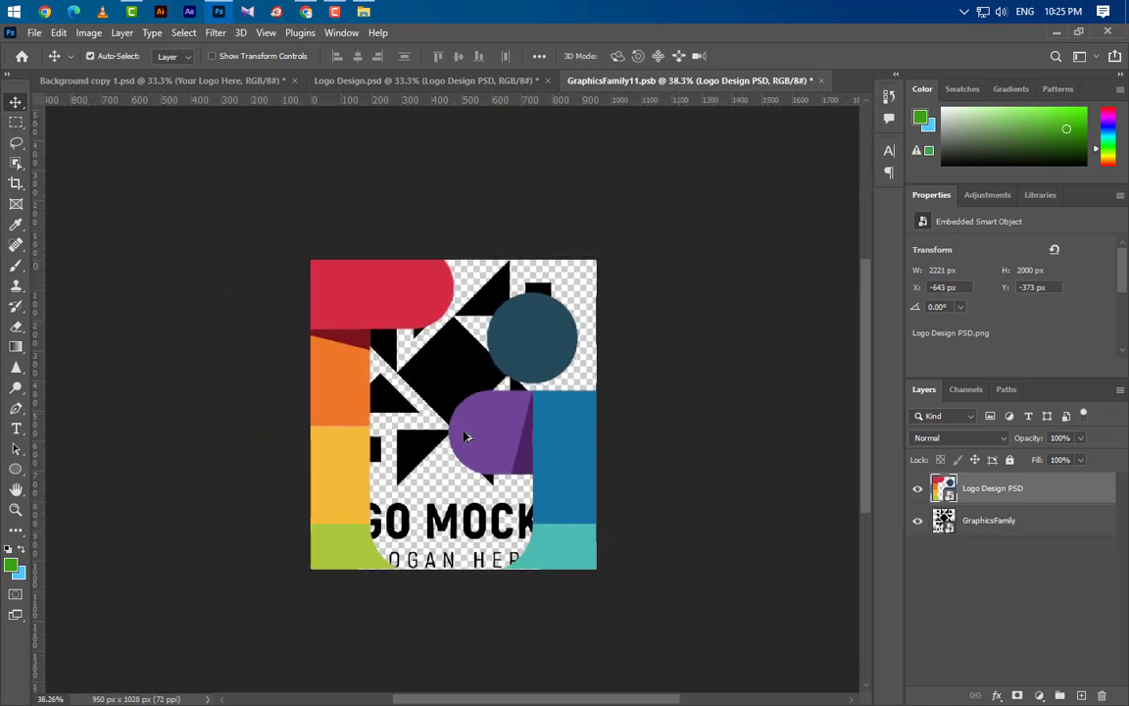
# - Scale the Logo Design PSD layer to 43.20%, centre it horizontally over the old logo and apply the transform
pyautogui.hotkey('ctrl', 't')
pyautogui.scroll(-2, 512, 394)
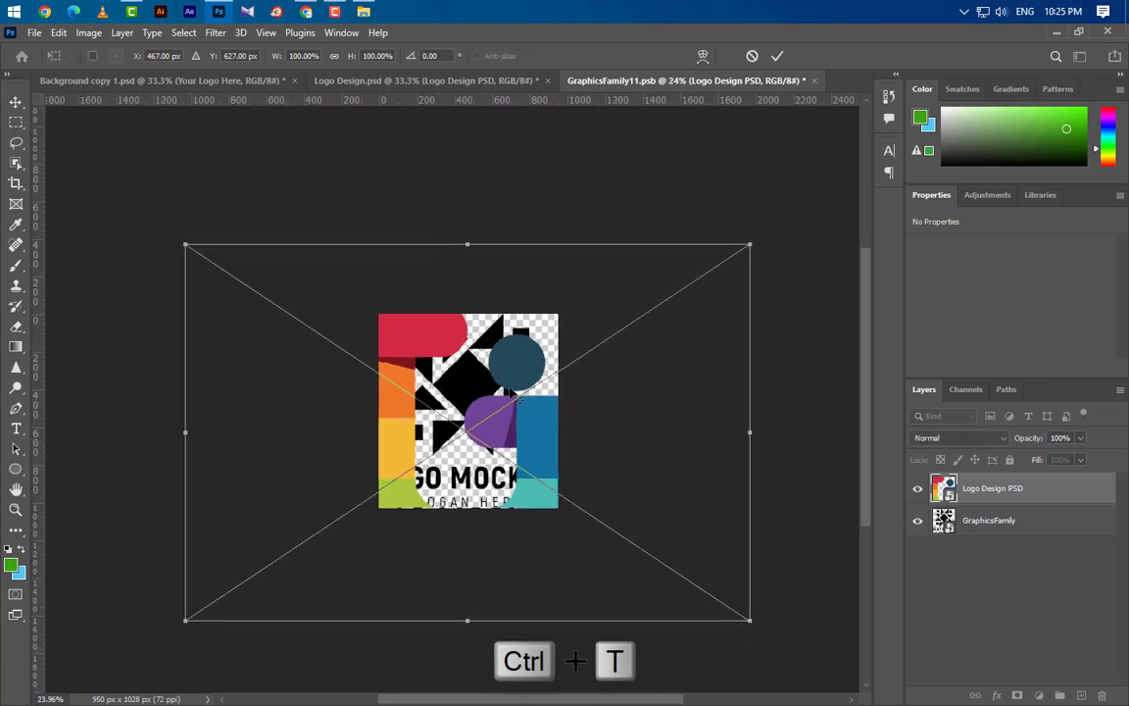
pyautogui.moveTo(468, 244); pyautogui.dragTo(477, 343)
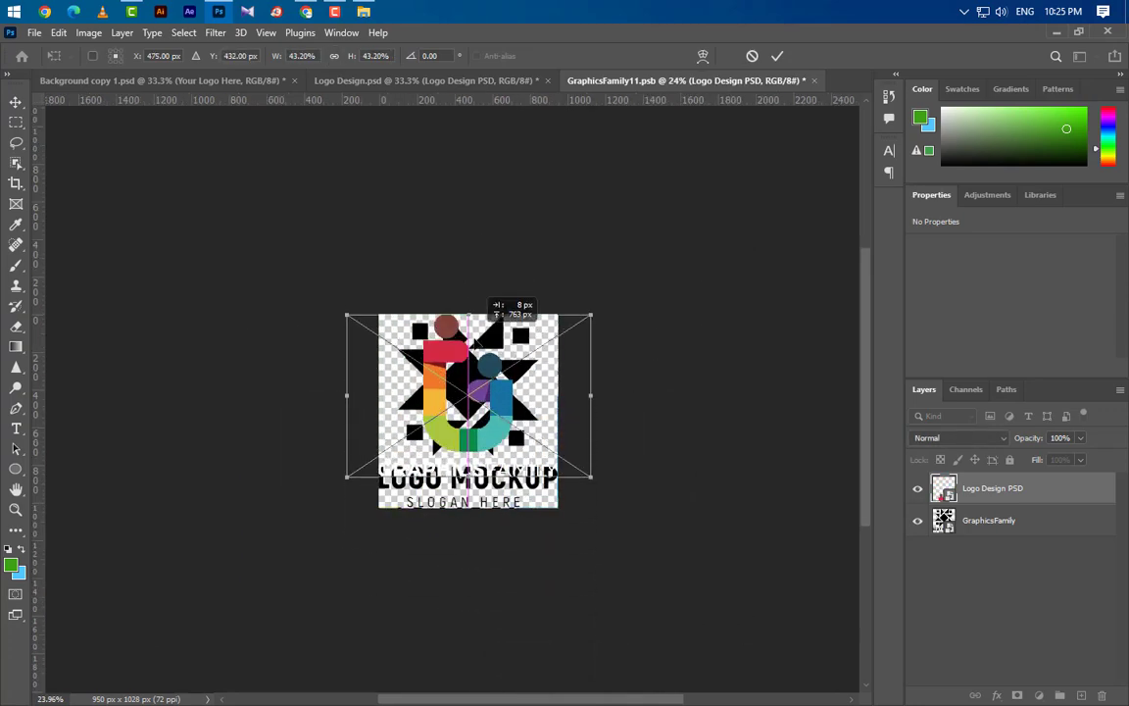
pyautogui.scroll(8, 482, 435)
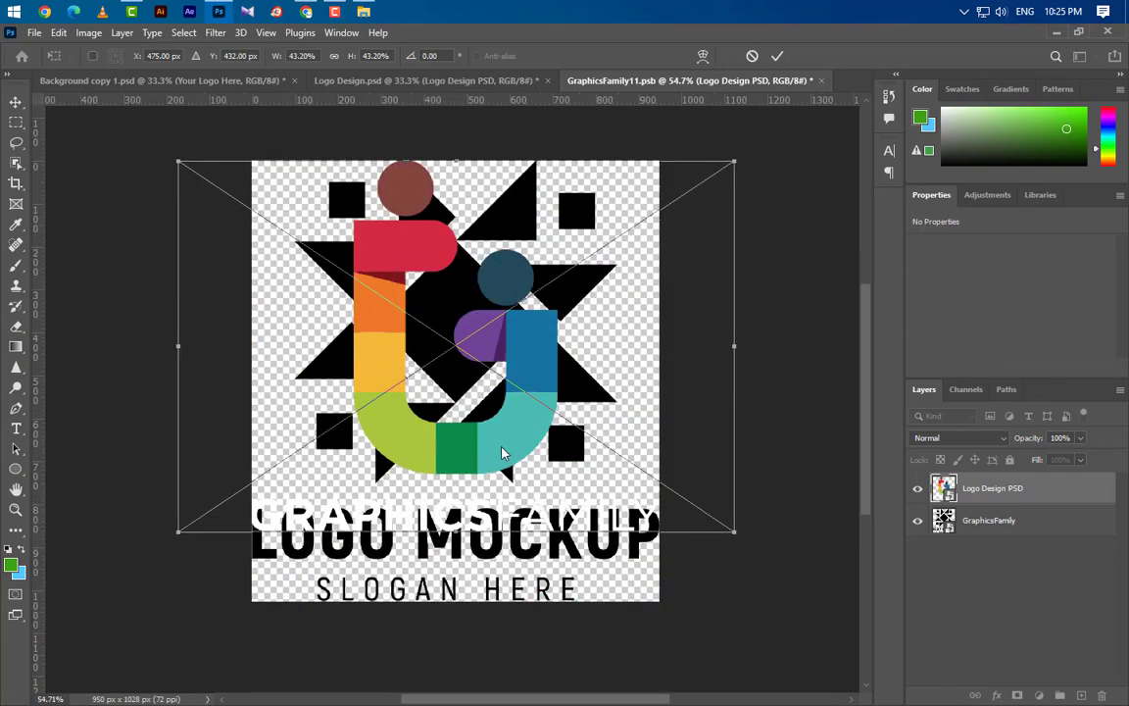
pyautogui.moveTo(511, 474); pyautogui.dragTo(511, 510)
pyautogui.click(778, 56)
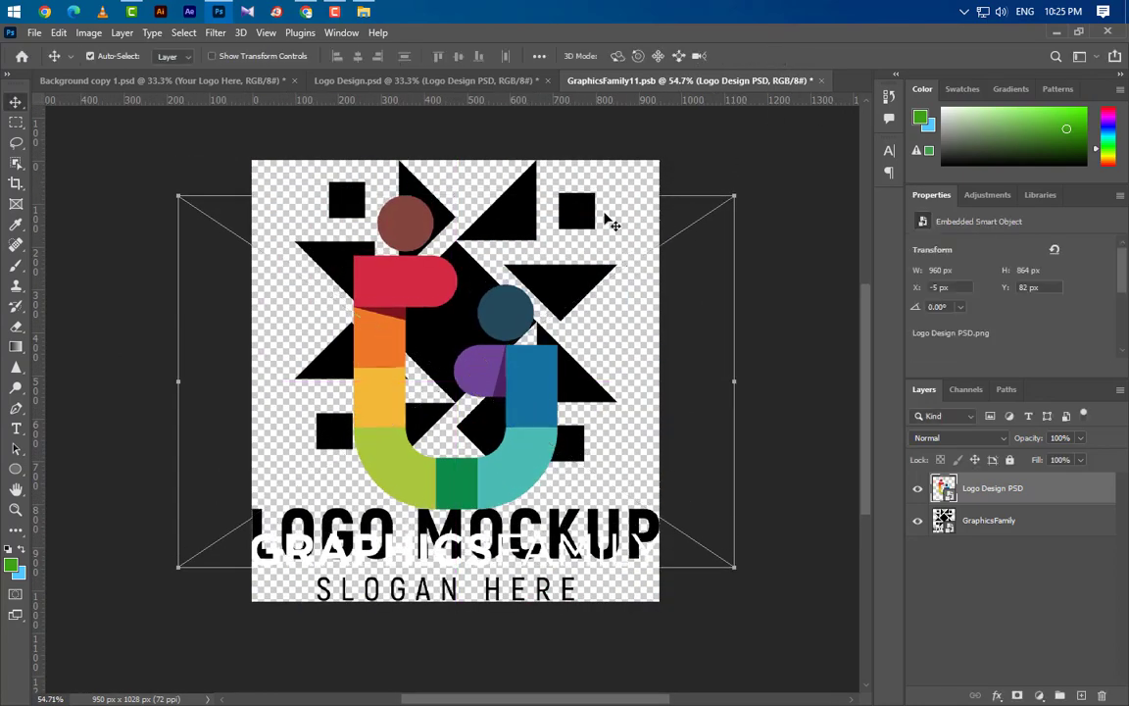
# - Expand the smart object's canvas around the new logo to about 1558 x 1039 px with the Crop tool, and hide the GraphicsFamily layer
pyautogui.click(14, 184)
pyautogui.moveTo(457, 246); pyautogui.dragTo(457, 203)
pyautogui.moveTo(458, 562); pyautogui.dragTo(461, 601)
pyautogui.click(821, 56)
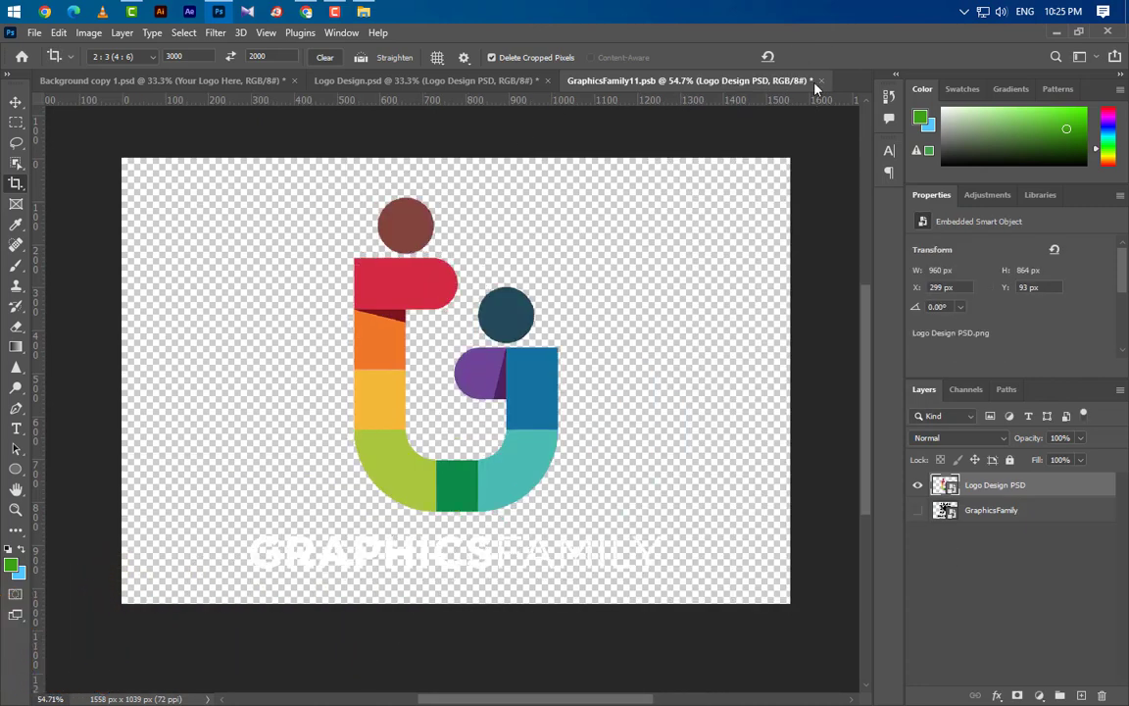
# - Close GraphicsFamily11.psb with its changes saved and return to Background copy 1.psd with the Move tool active
pyautogui.click(821, 82)
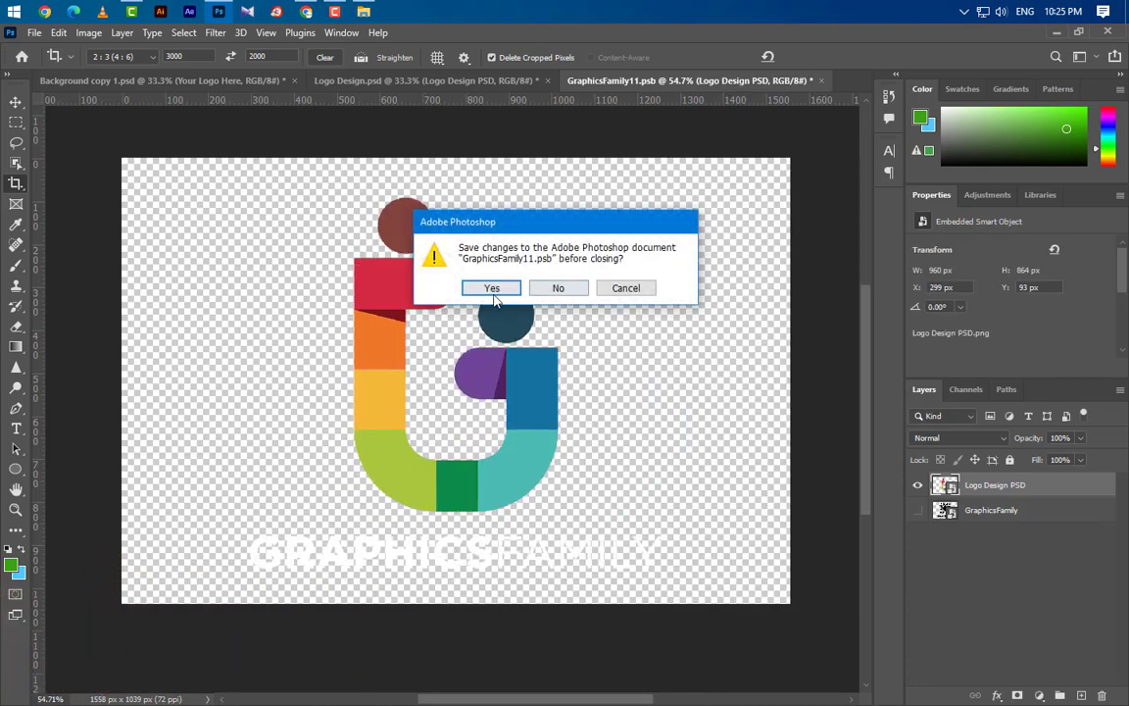
pyautogui.press('Return')
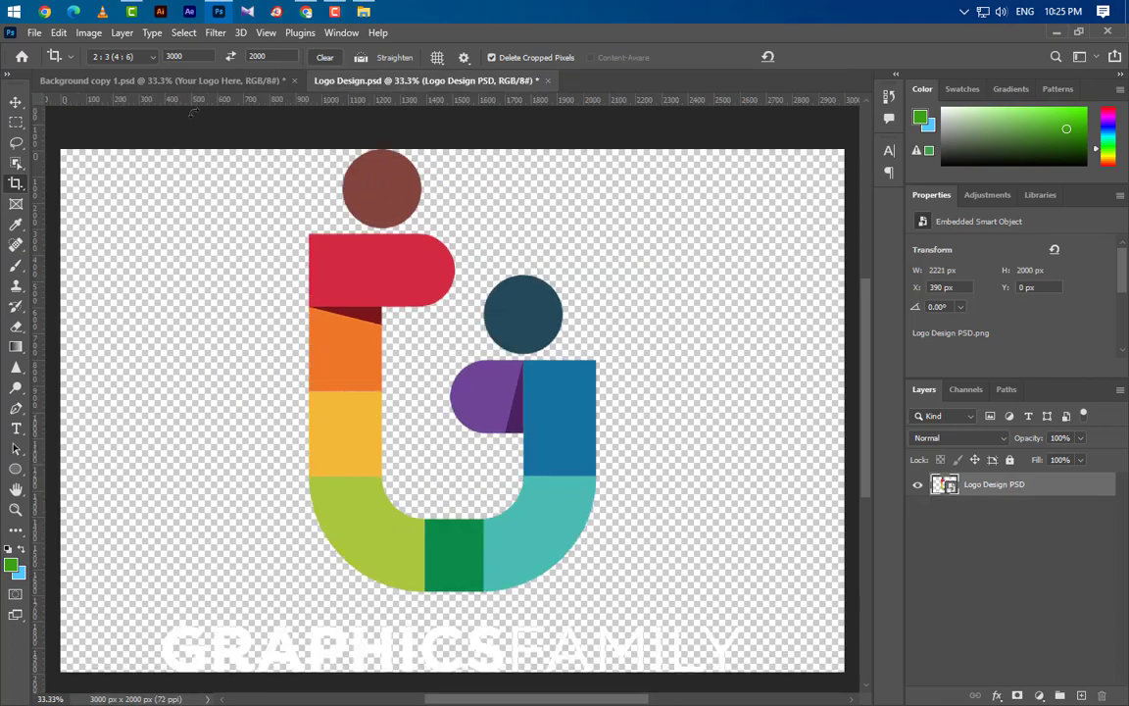
pyautogui.click(172, 75)
pyautogui.press('v')
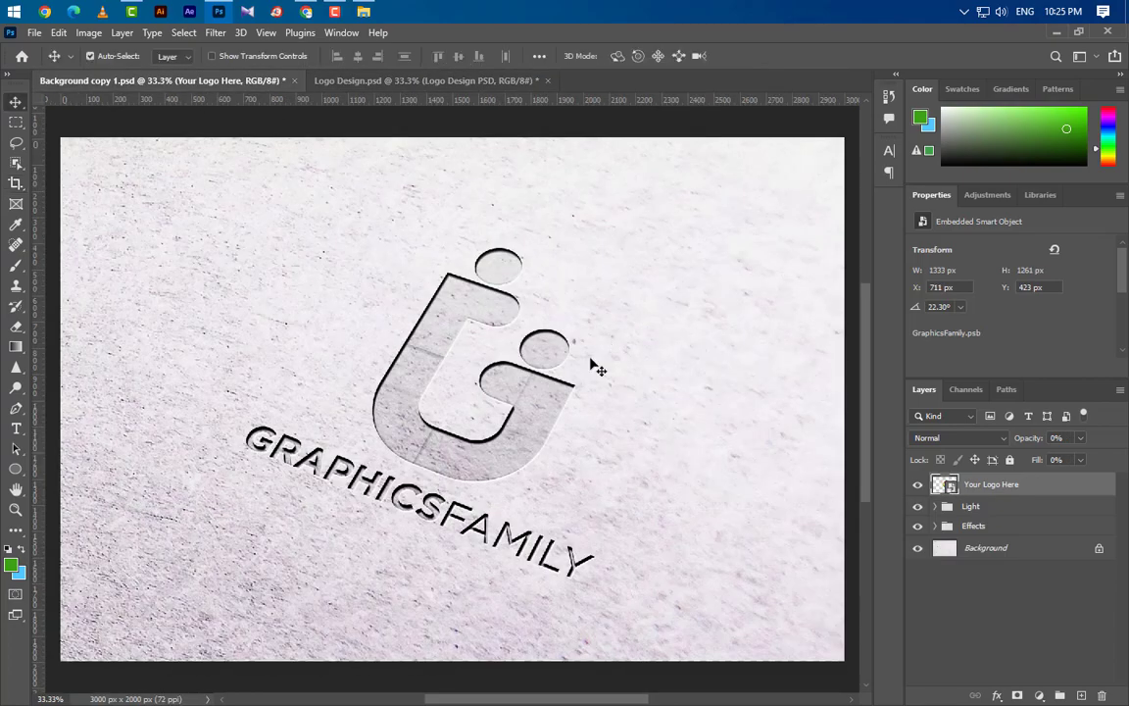